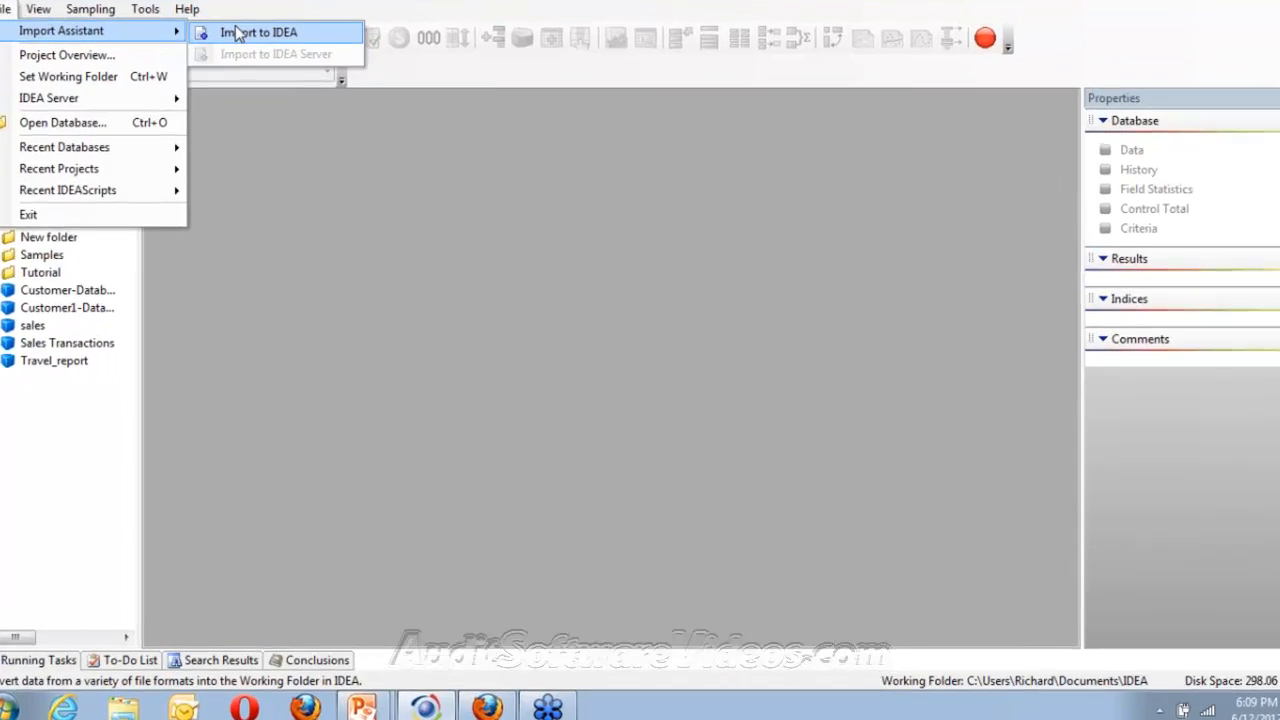
# Step: Start a Print Report and Adobe PDF import using weblog.prn from the Tutorial folder
pyautogui.click(253, 53)
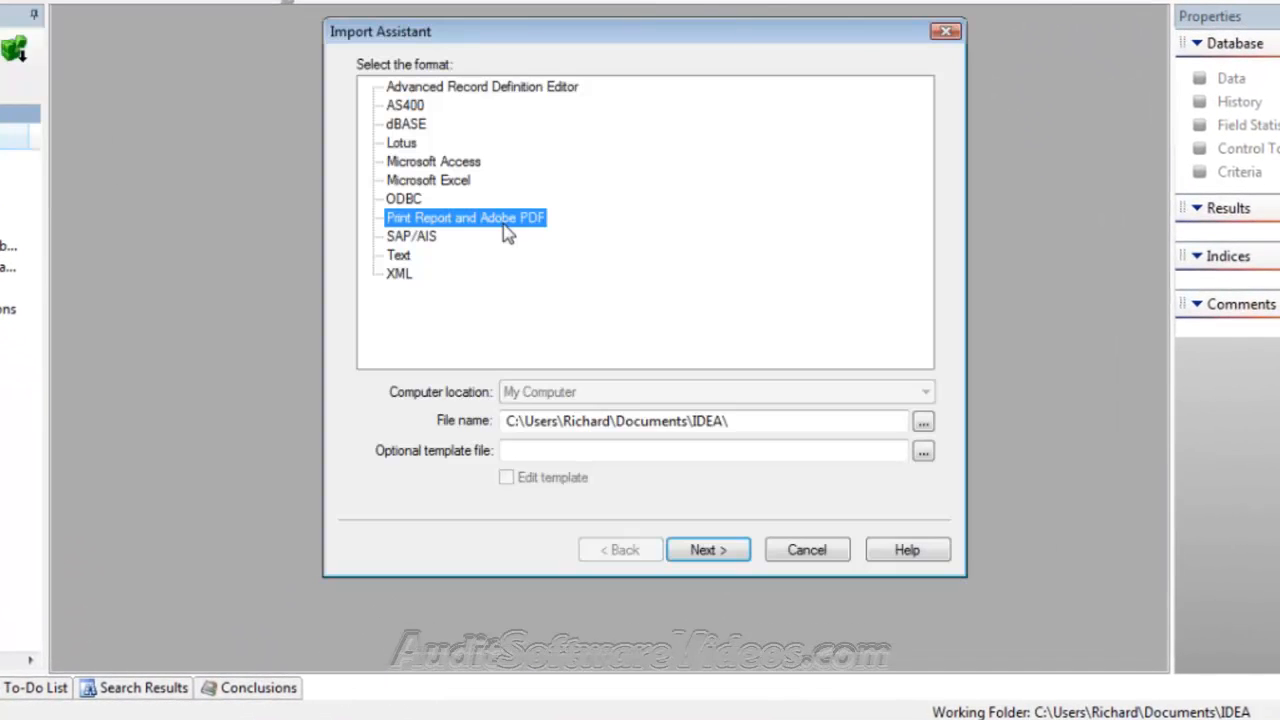
pyautogui.click(924, 426)
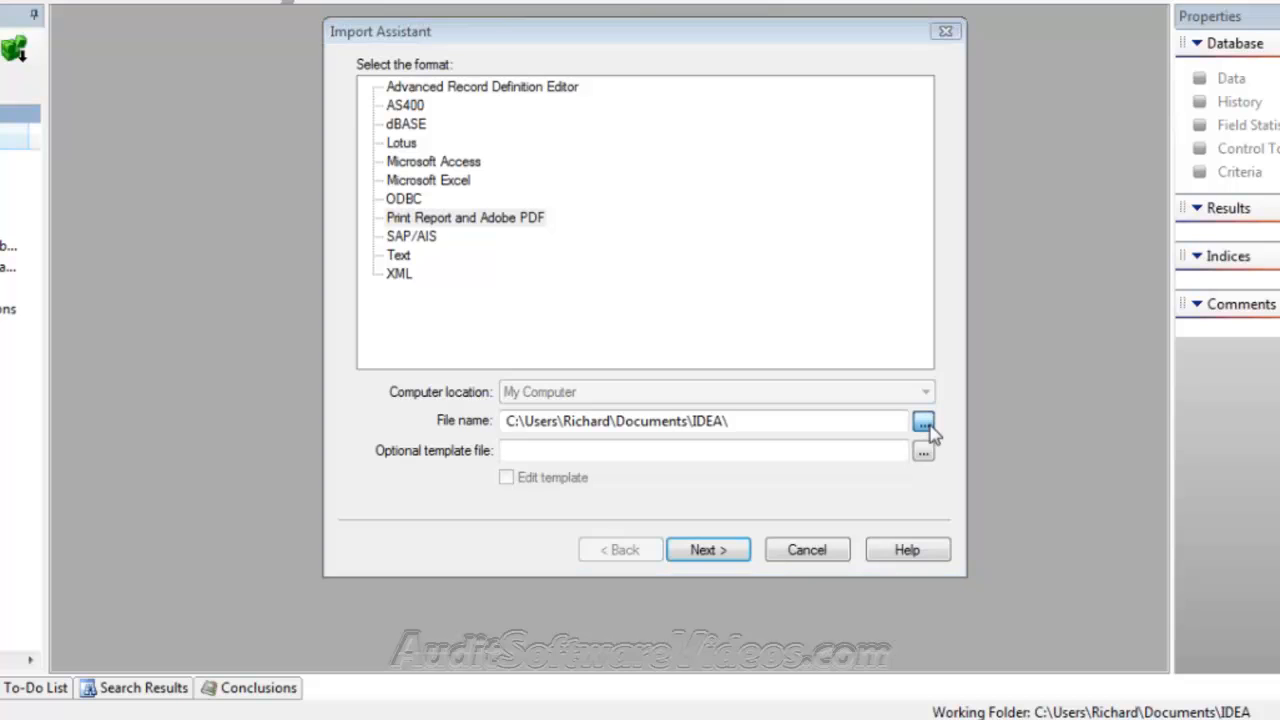
pyautogui.click(924, 424)
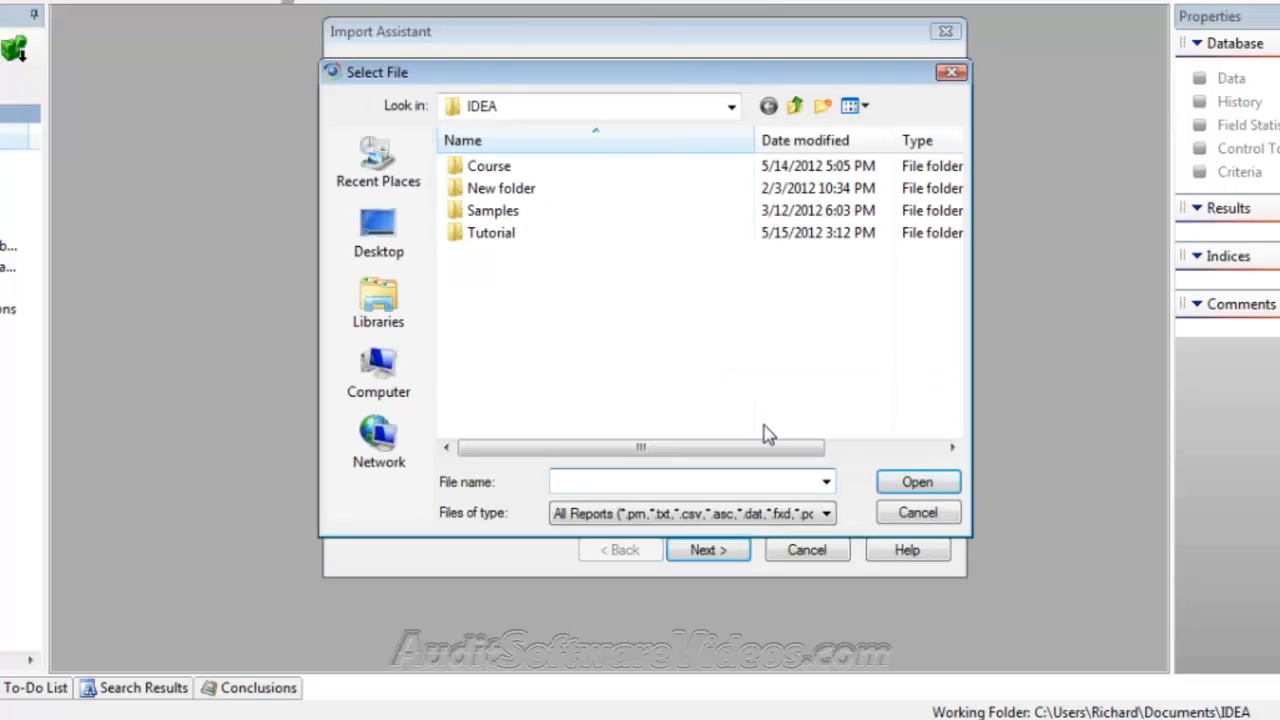
pyautogui.doubleClick(498, 233)
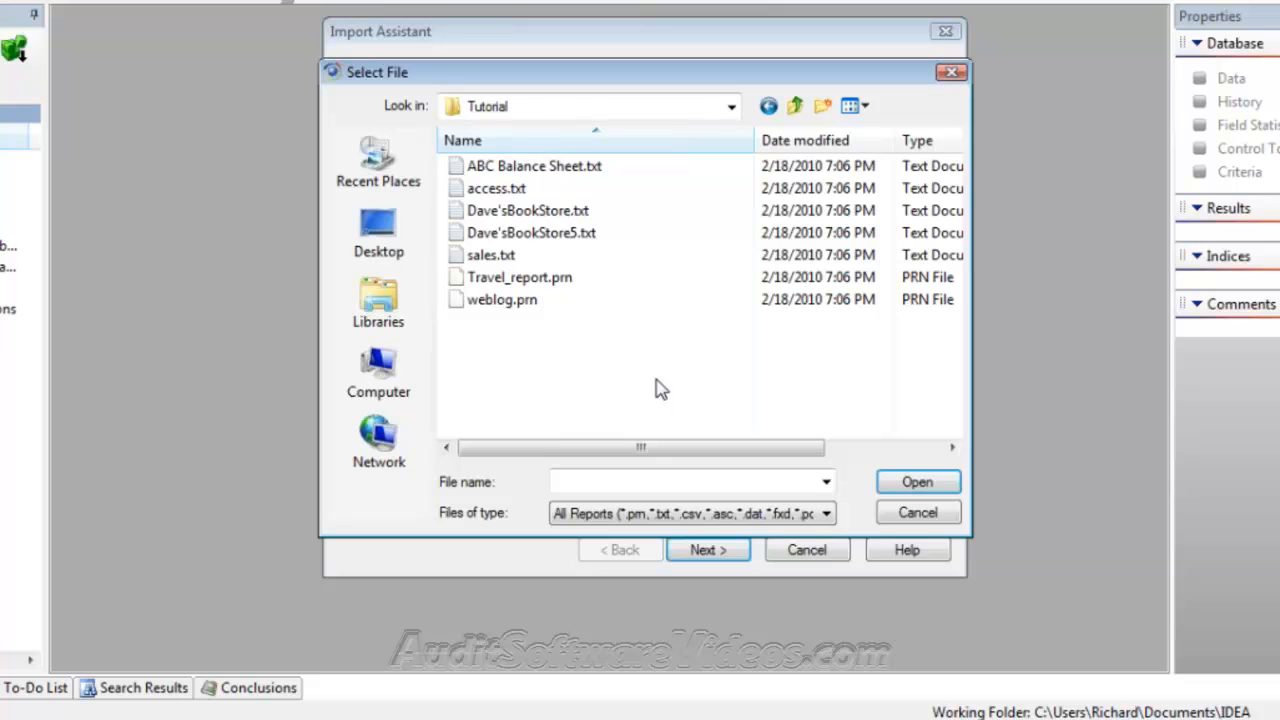
pyautogui.click(500, 300)
pyautogui.click(917, 482)
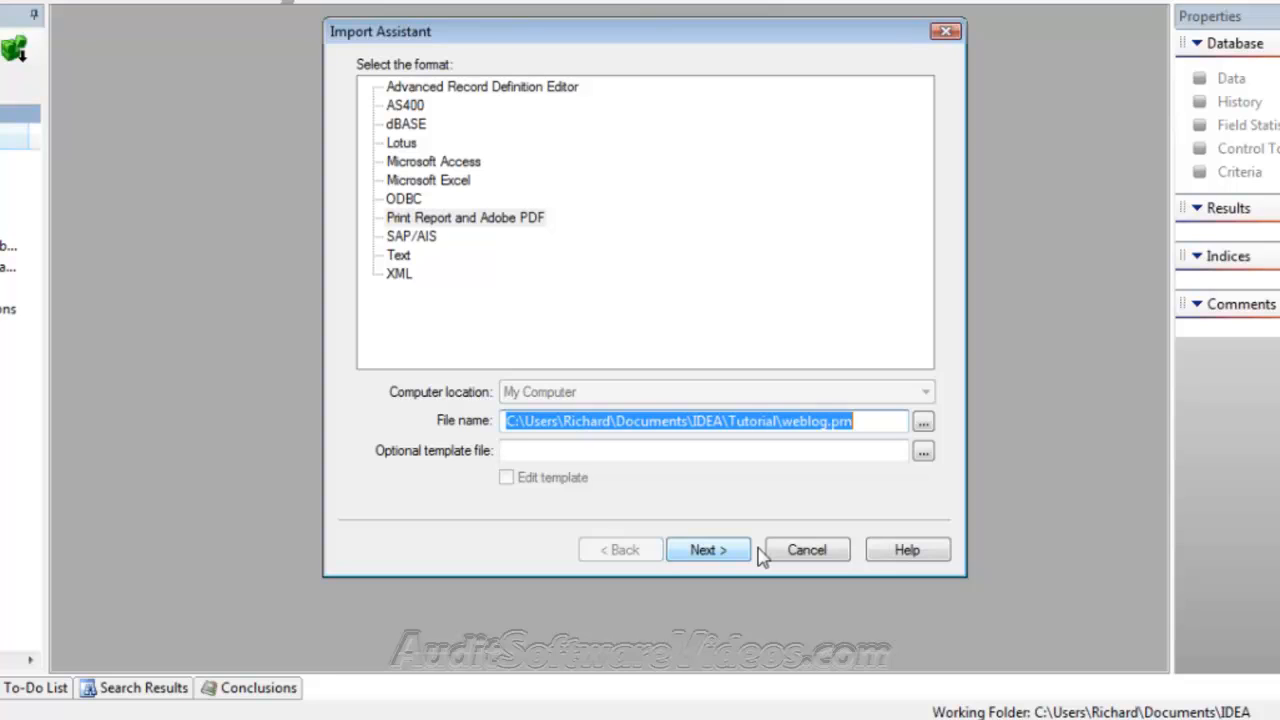
pyautogui.click(710, 549)
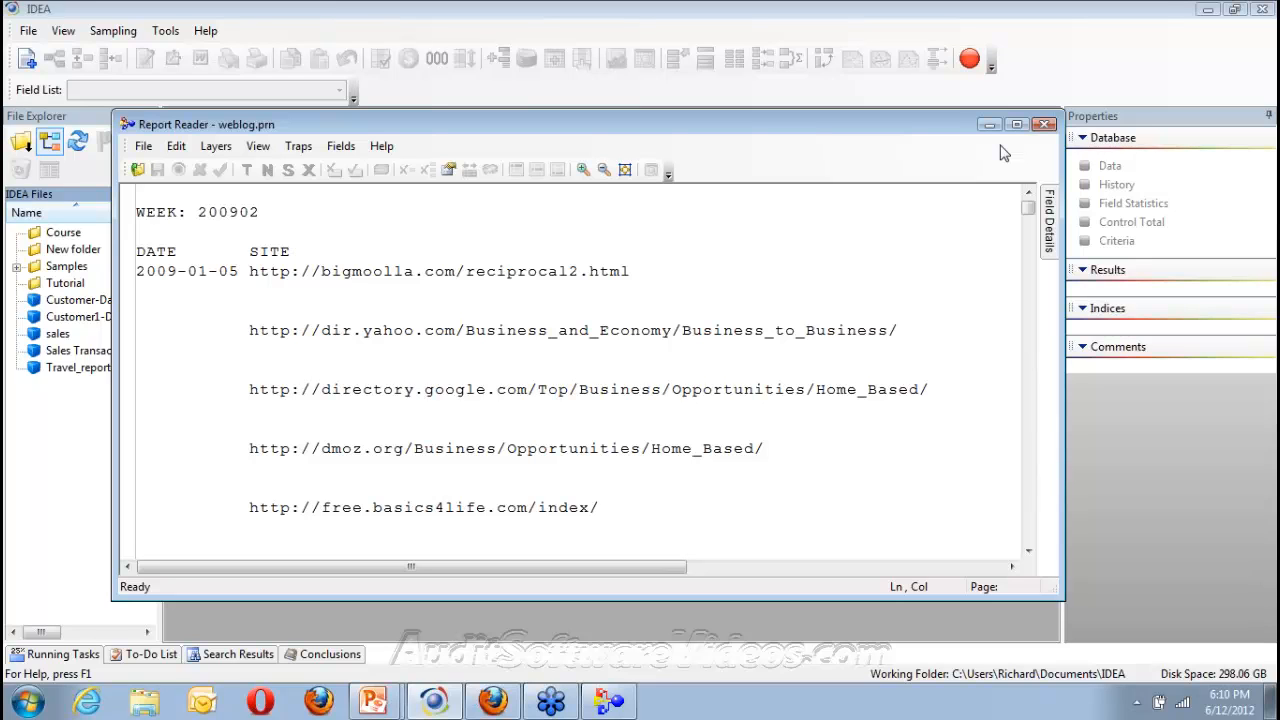
# Step: Maximize the report window and examine how the week, date, site, time, duration and user data are laid out in the web log
pyautogui.click(1016, 124)
pyautogui.click(144, 101)
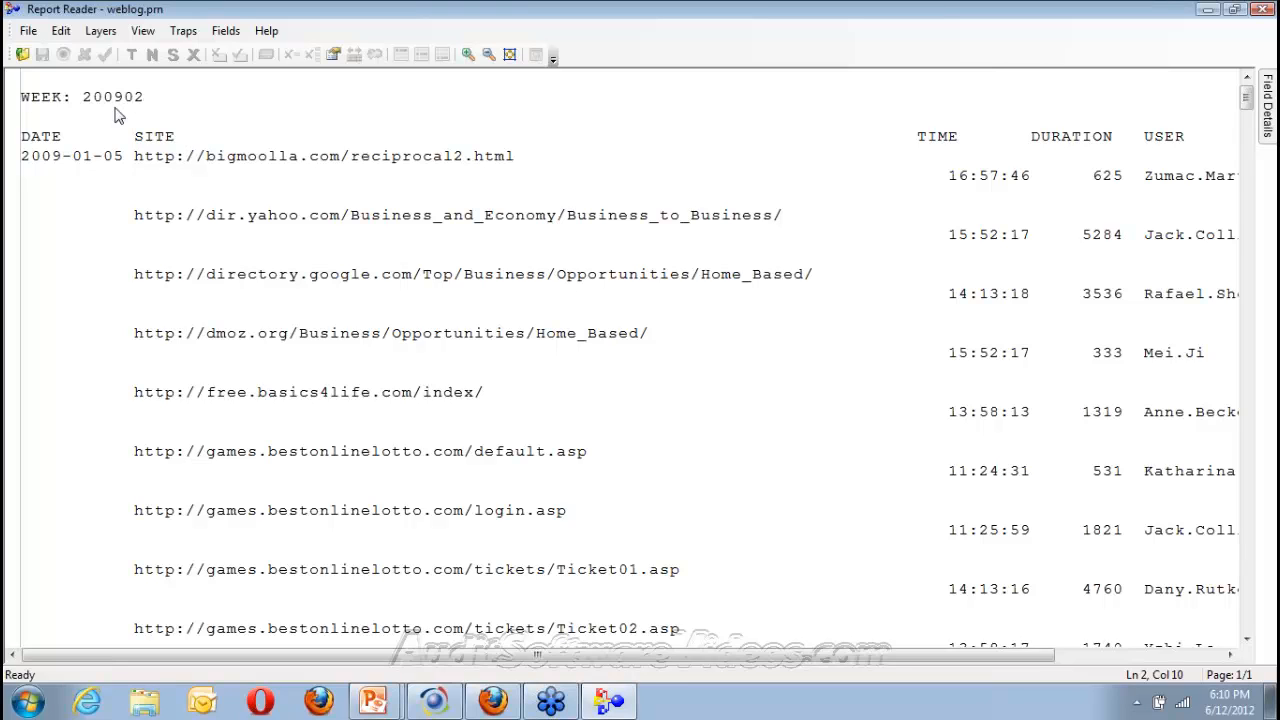
pyautogui.click(86, 125)
pyautogui.click(57, 163)
pyautogui.click(507, 162)
pyautogui.click(540, 159)
pyautogui.click(1020, 183)
pyautogui.click(1058, 388)
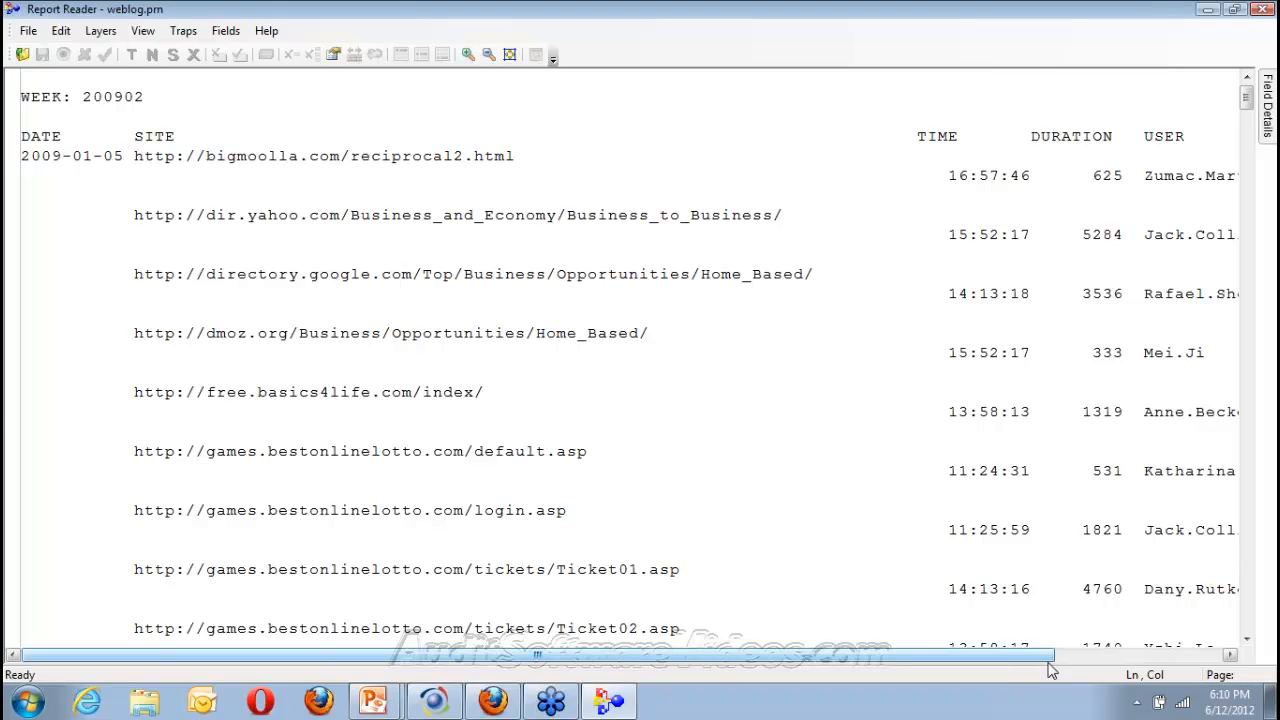
pyautogui.moveTo(1049, 663); pyautogui.dragTo(1151, 649)
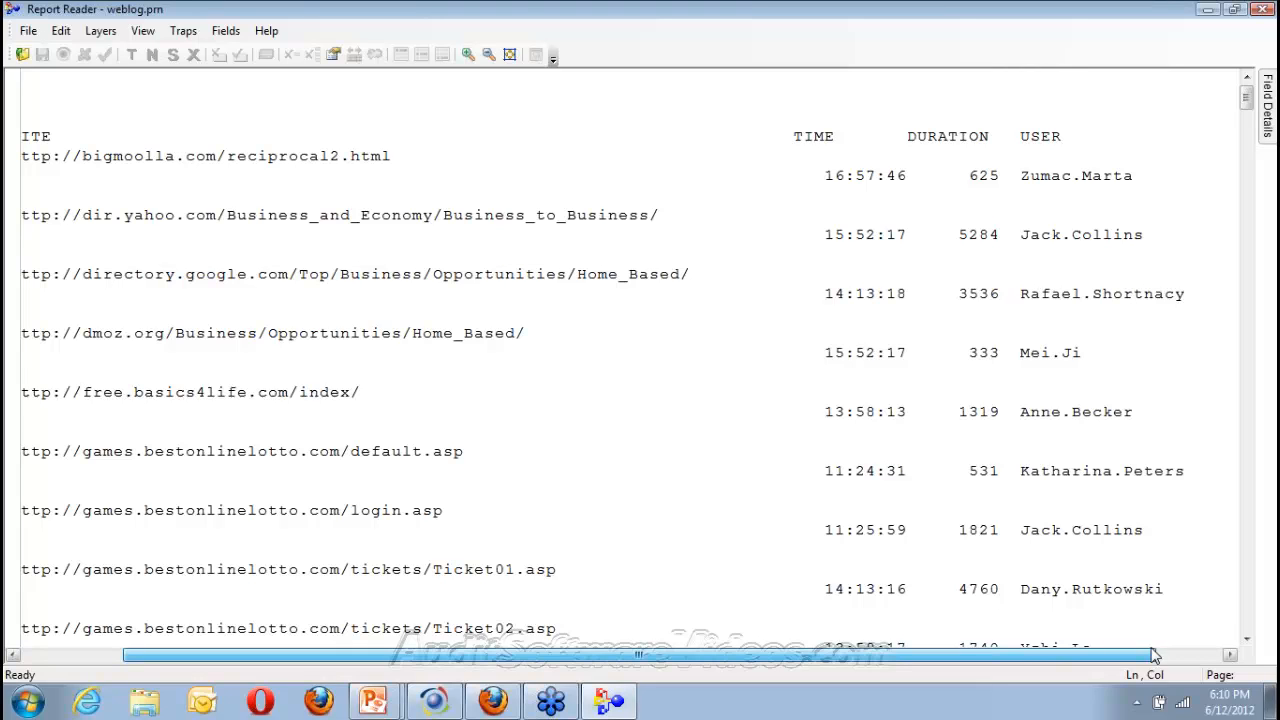
pyautogui.moveTo(1154, 655); pyautogui.dragTo(1192, 655)
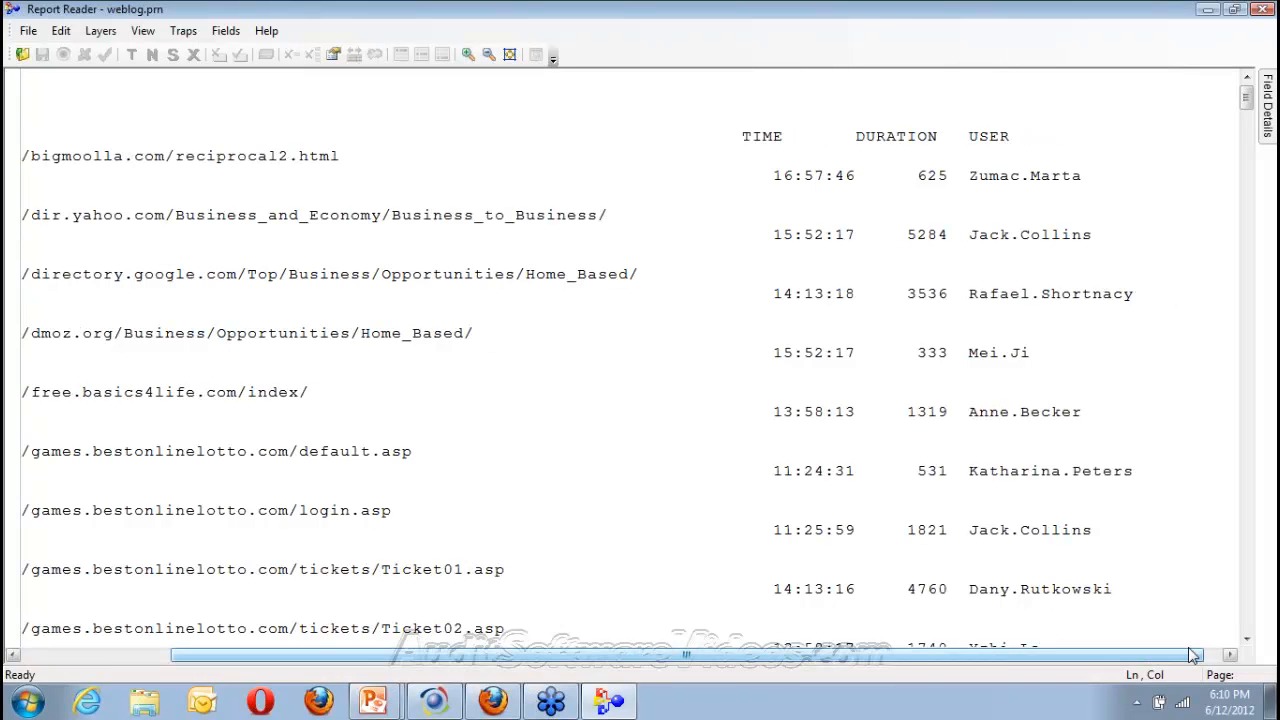
pyautogui.click(648, 412)
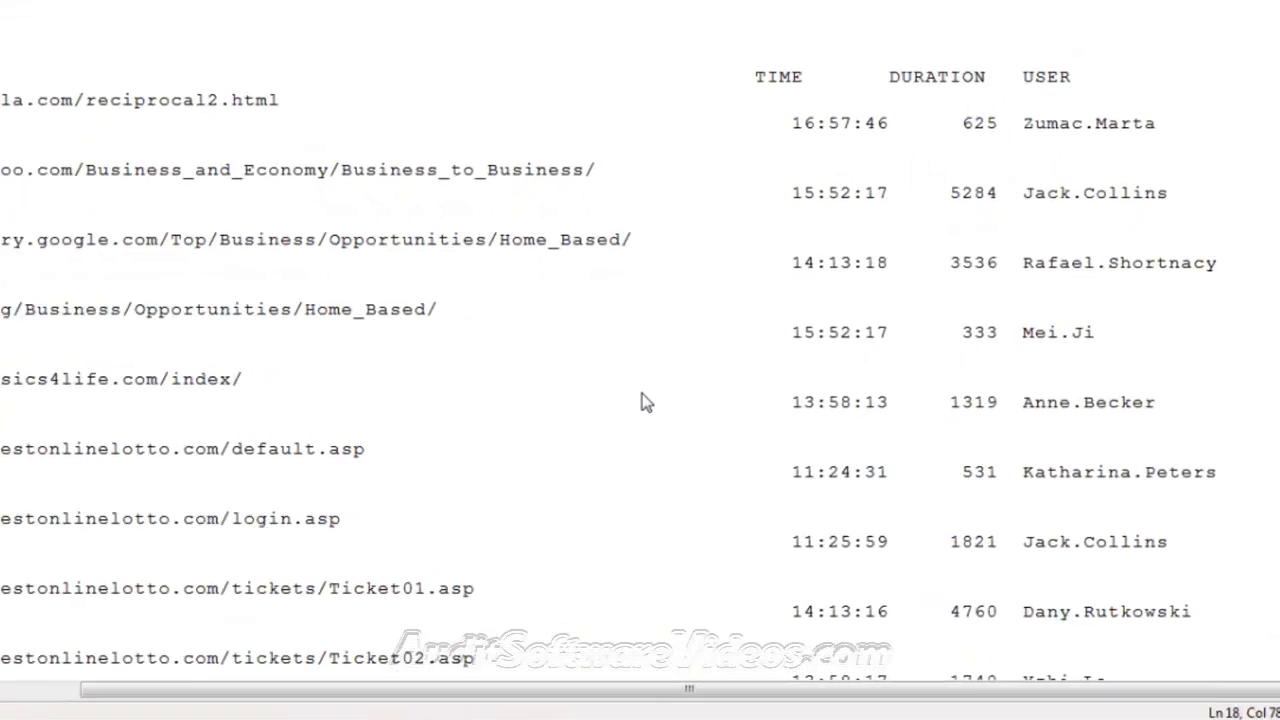
# Step: Create a standard layer from the first report line containing the time, duration and user
pyautogui.doubleClick(1097, 81)
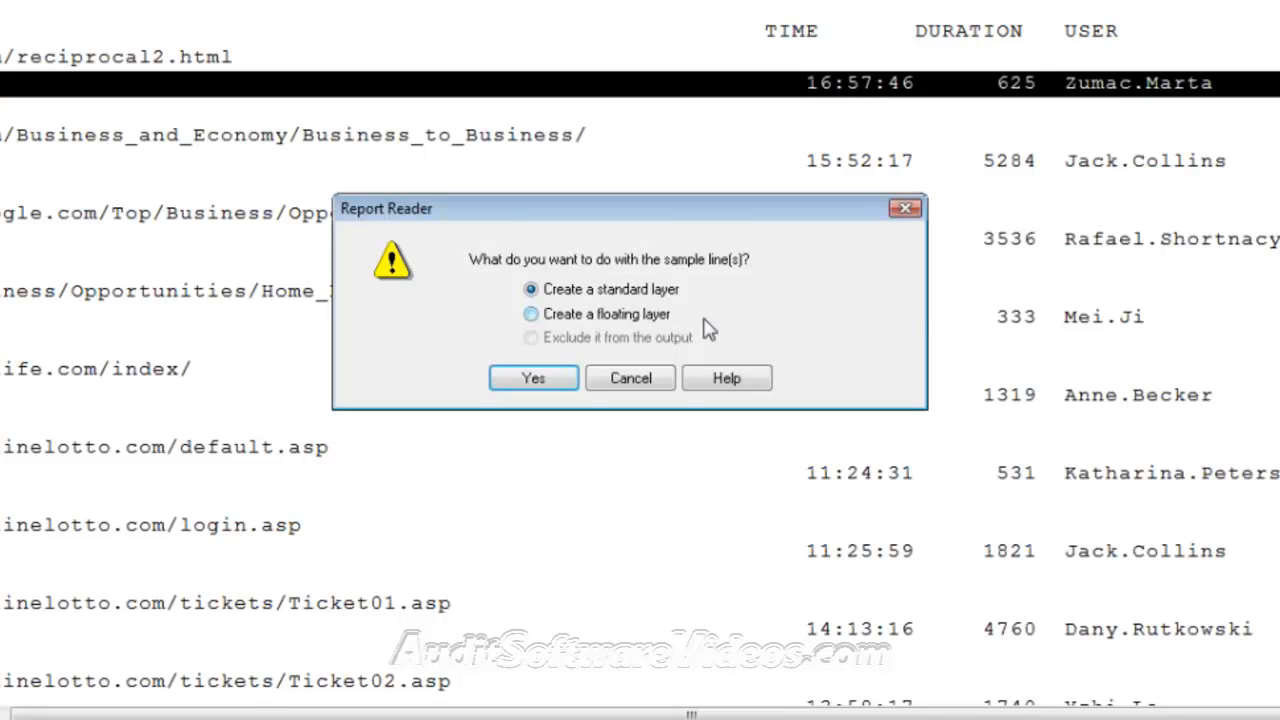
pyautogui.moveTo(709, 330)
pyautogui.click(538, 386)
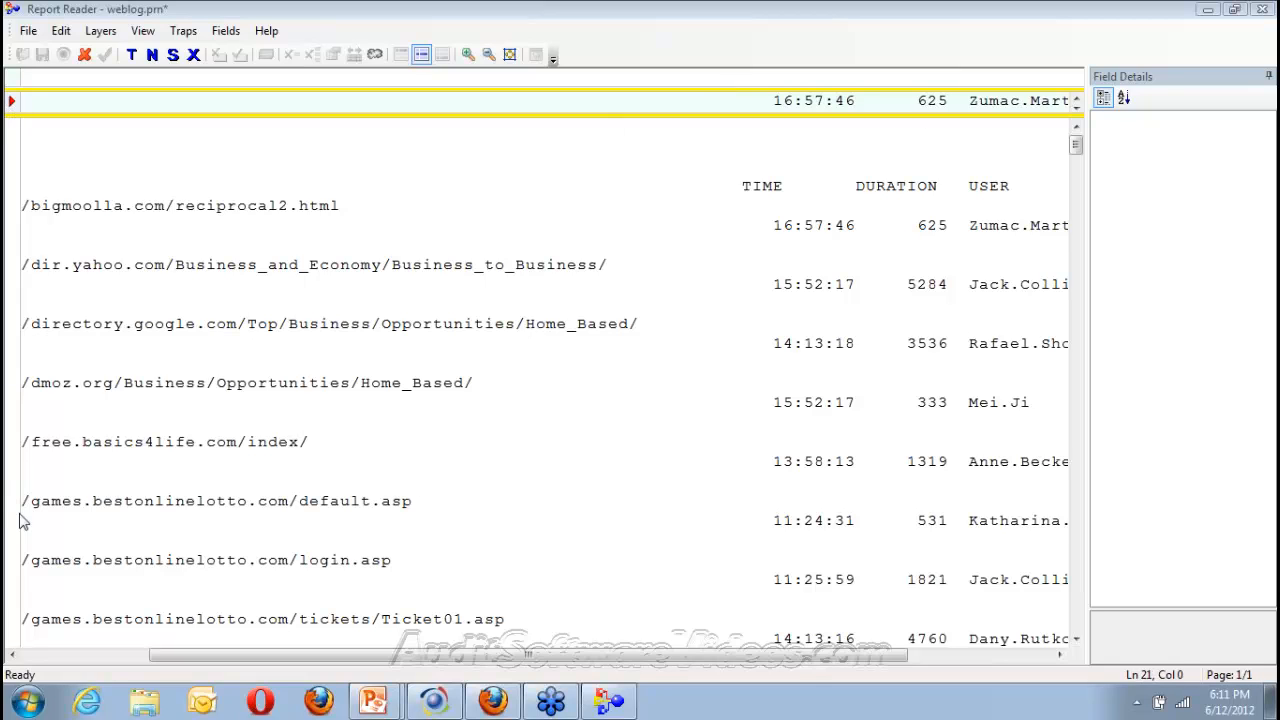
# Step: Try to trap the detail lines with the time value's last colon followed by two numeric characters, and cancel the layer
pyautogui.click(70, 654)
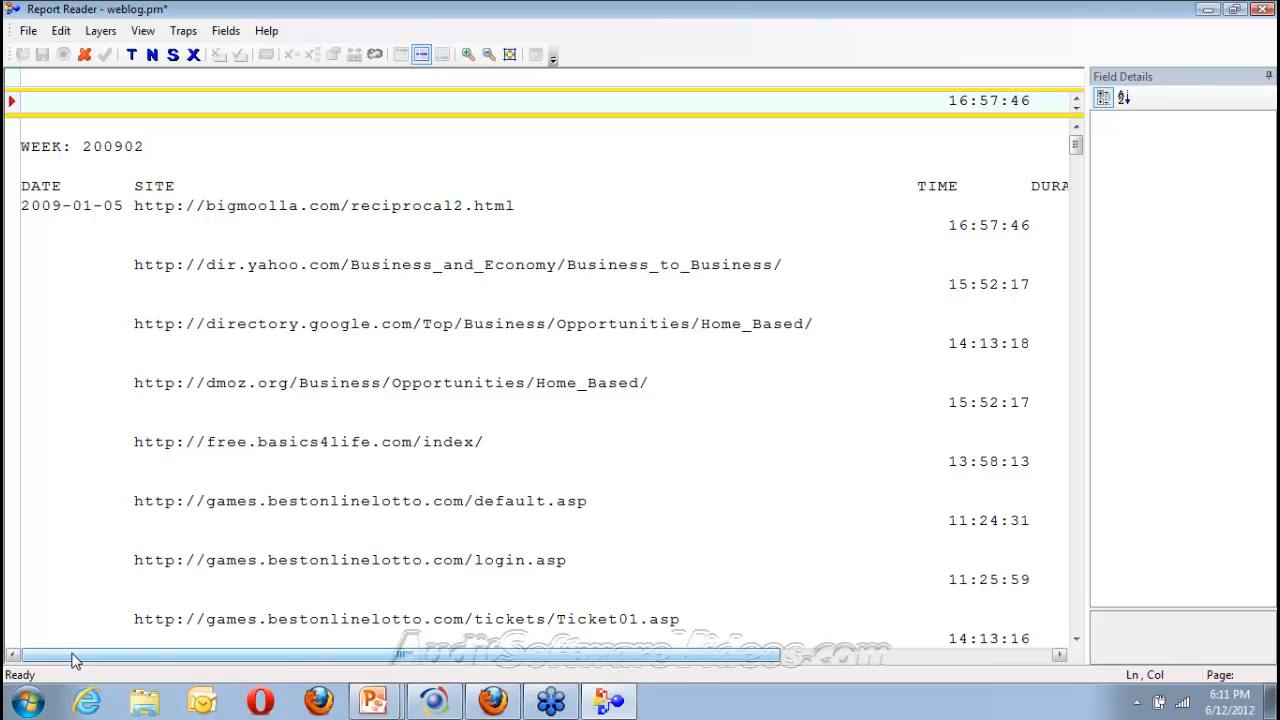
pyautogui.click(683, 102)
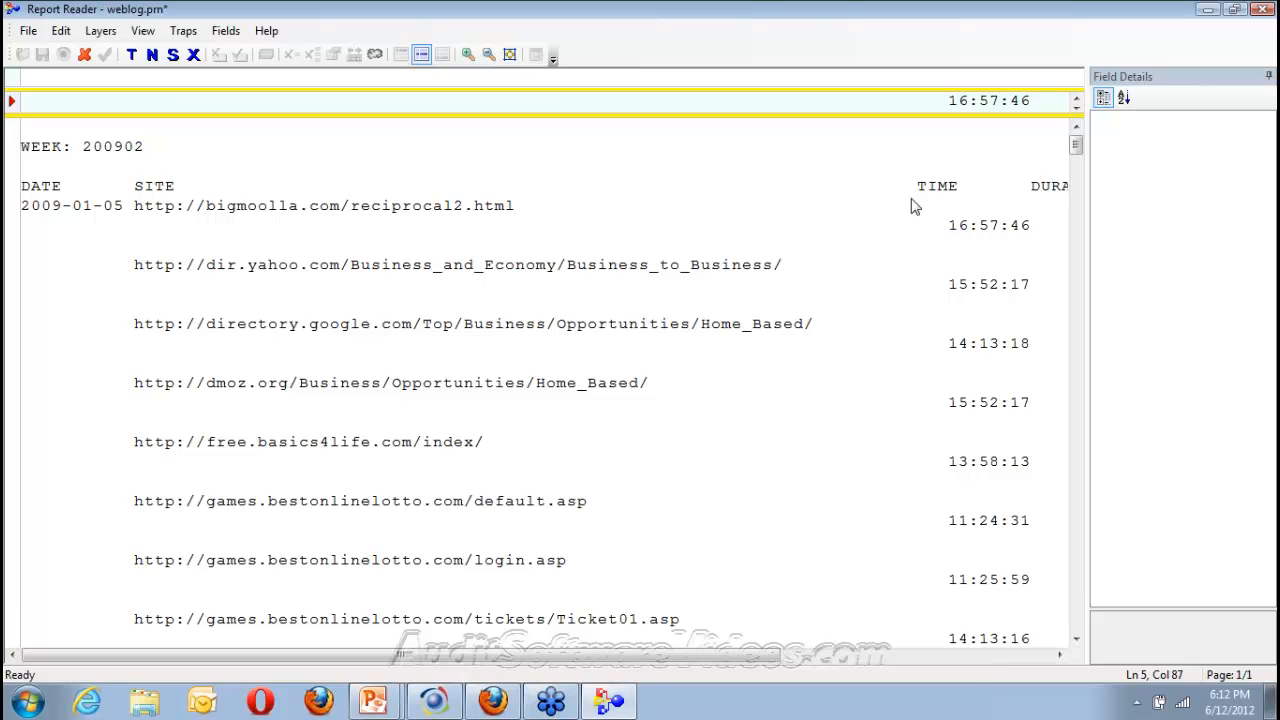
pyautogui.click(925, 219)
pyautogui.moveTo(722, 652); pyautogui.dragTo(723, 652)
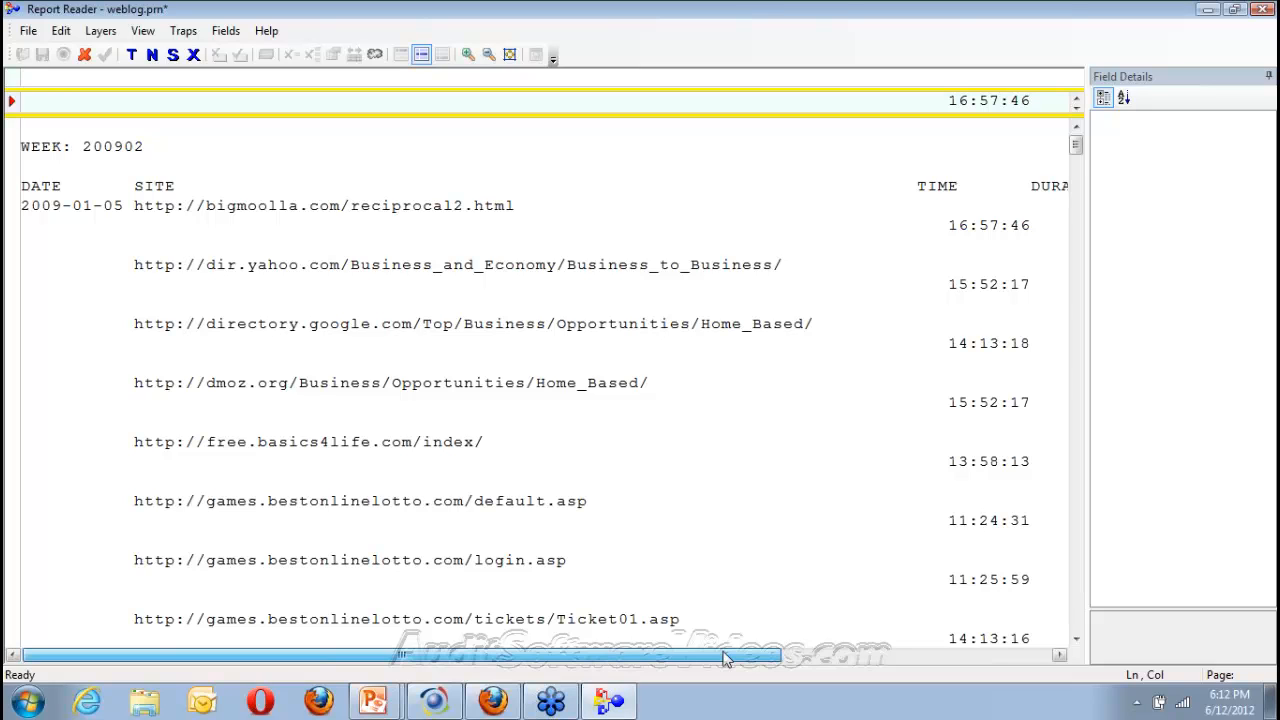
pyautogui.moveTo(724, 658); pyautogui.dragTo(731, 659)
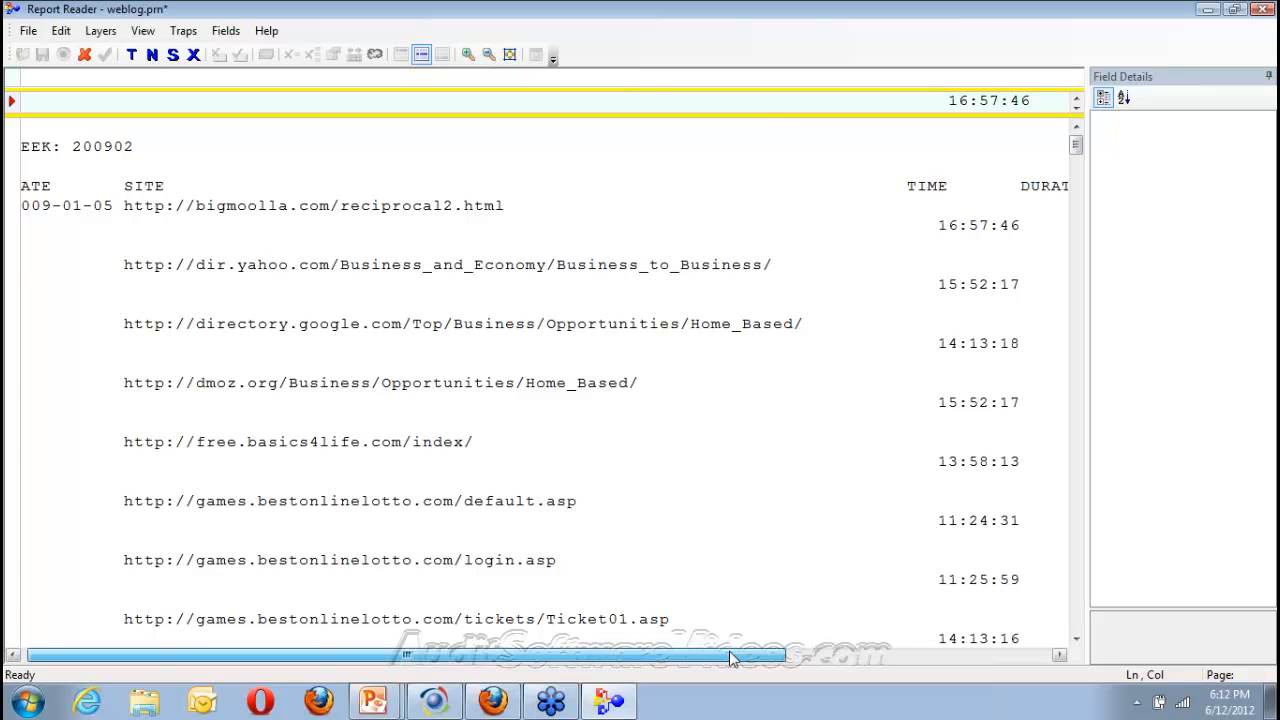
pyautogui.moveTo(730, 660); pyautogui.dragTo(995, 660)
pyautogui.click(775, 112)
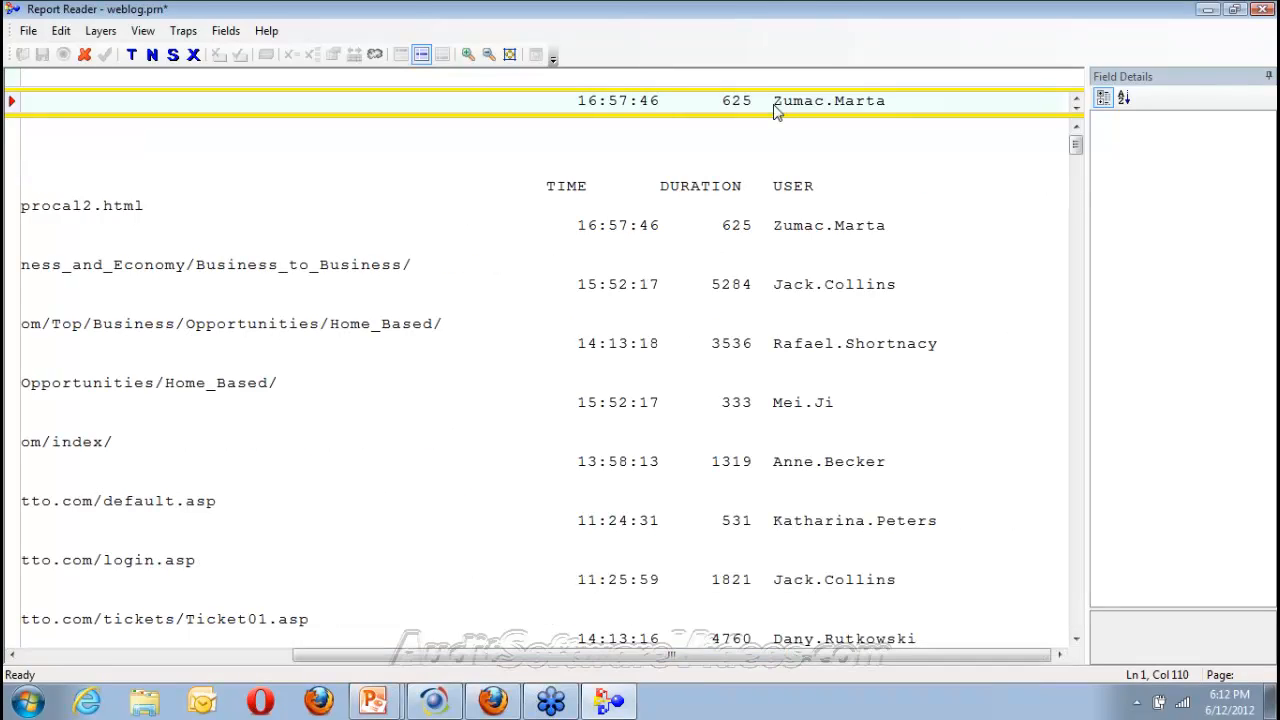
pyautogui.click(636, 112)
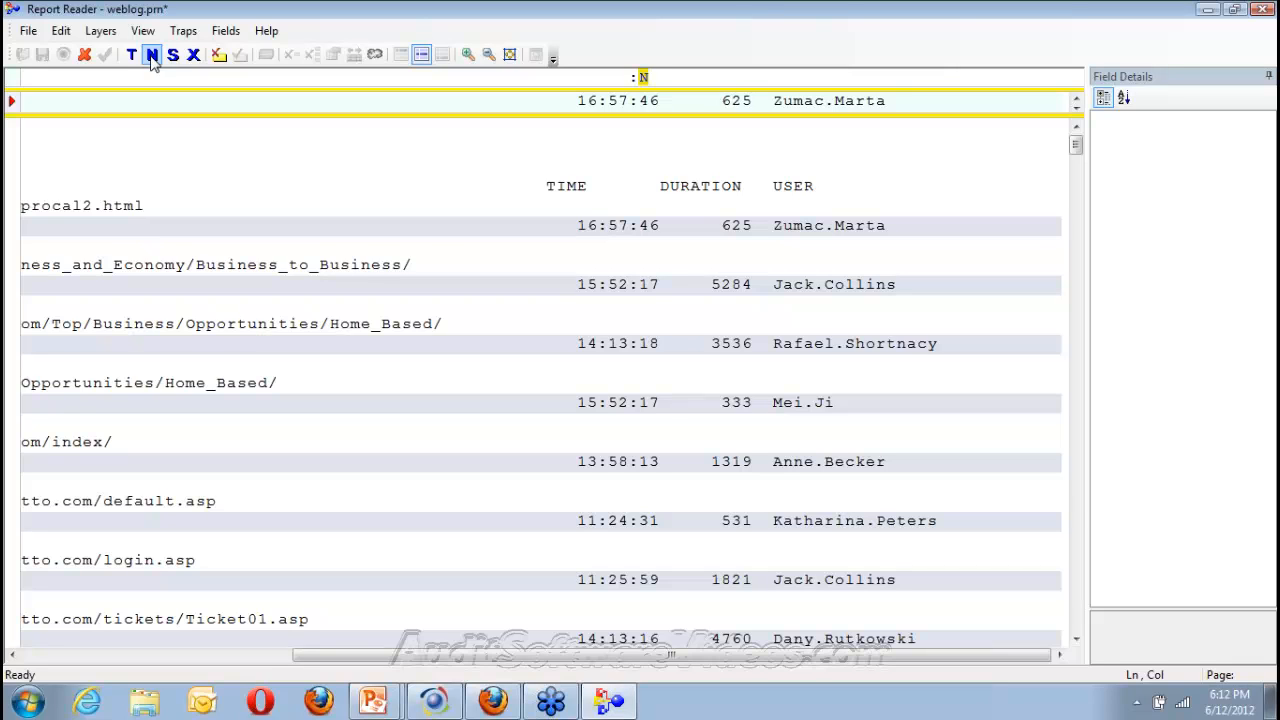
pyautogui.click(152, 56)
pyautogui.click(395, 188)
pyautogui.click(345, 219)
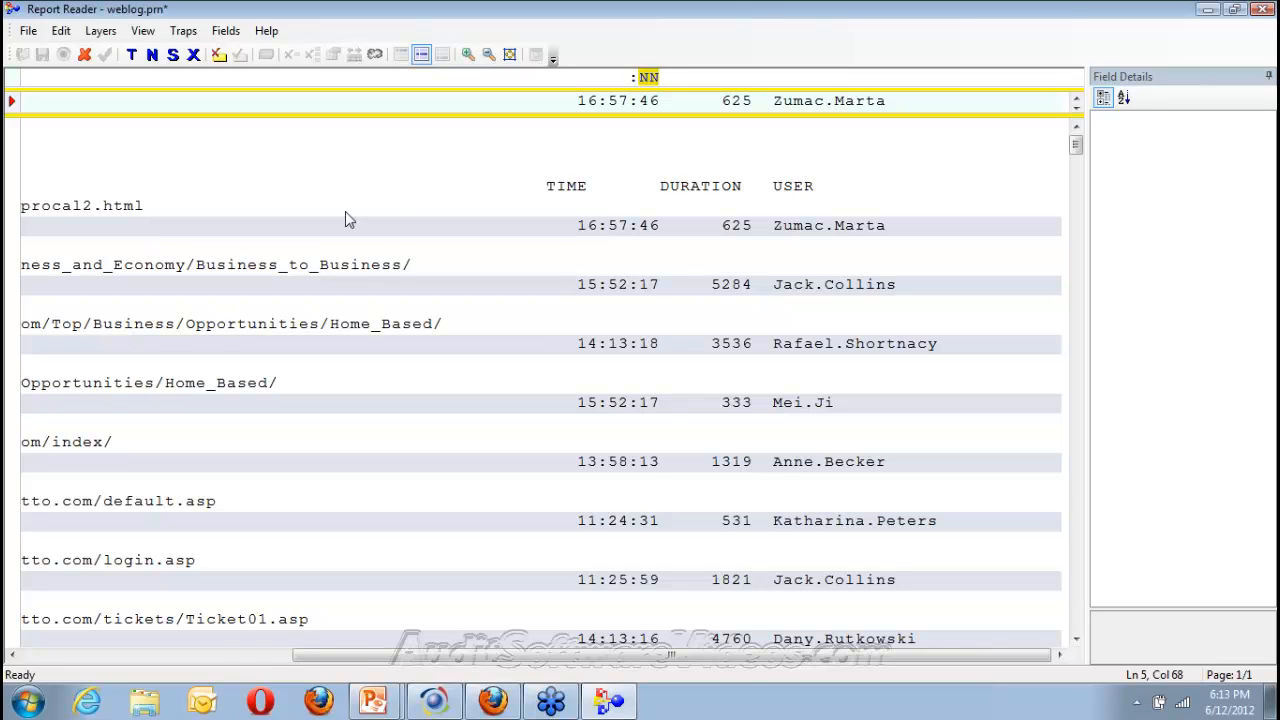
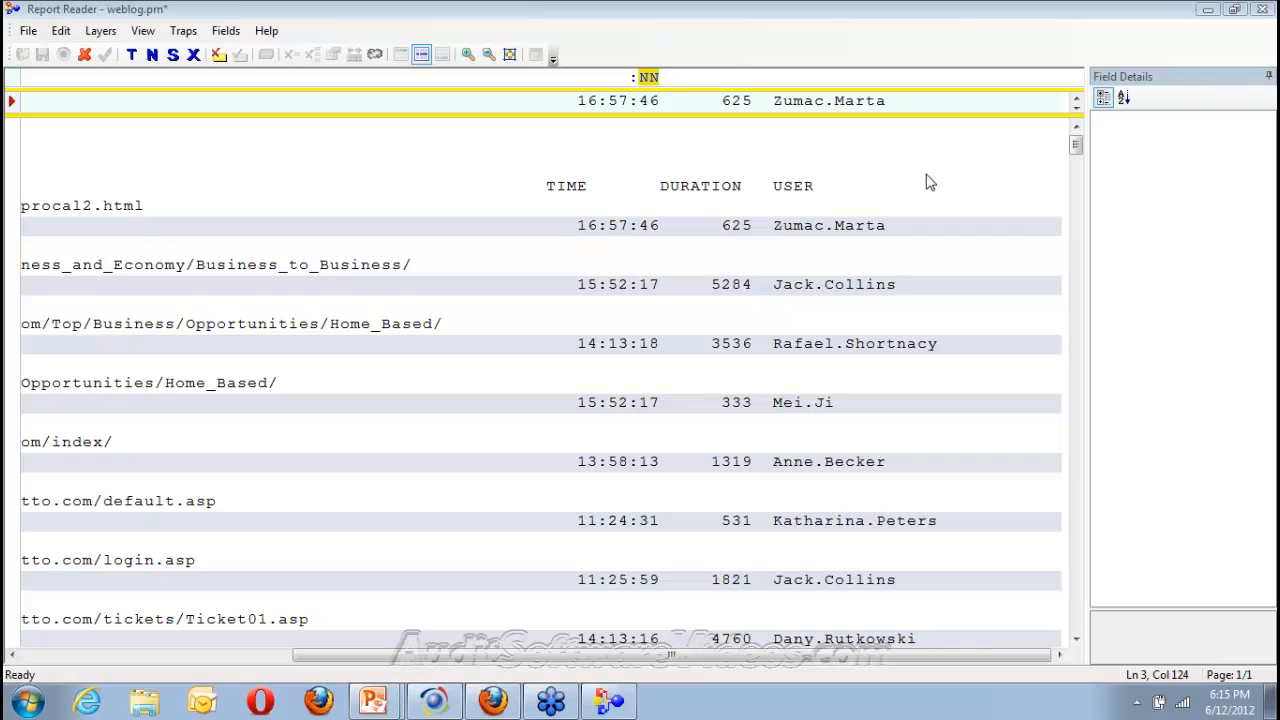
pyautogui.click(85, 57)
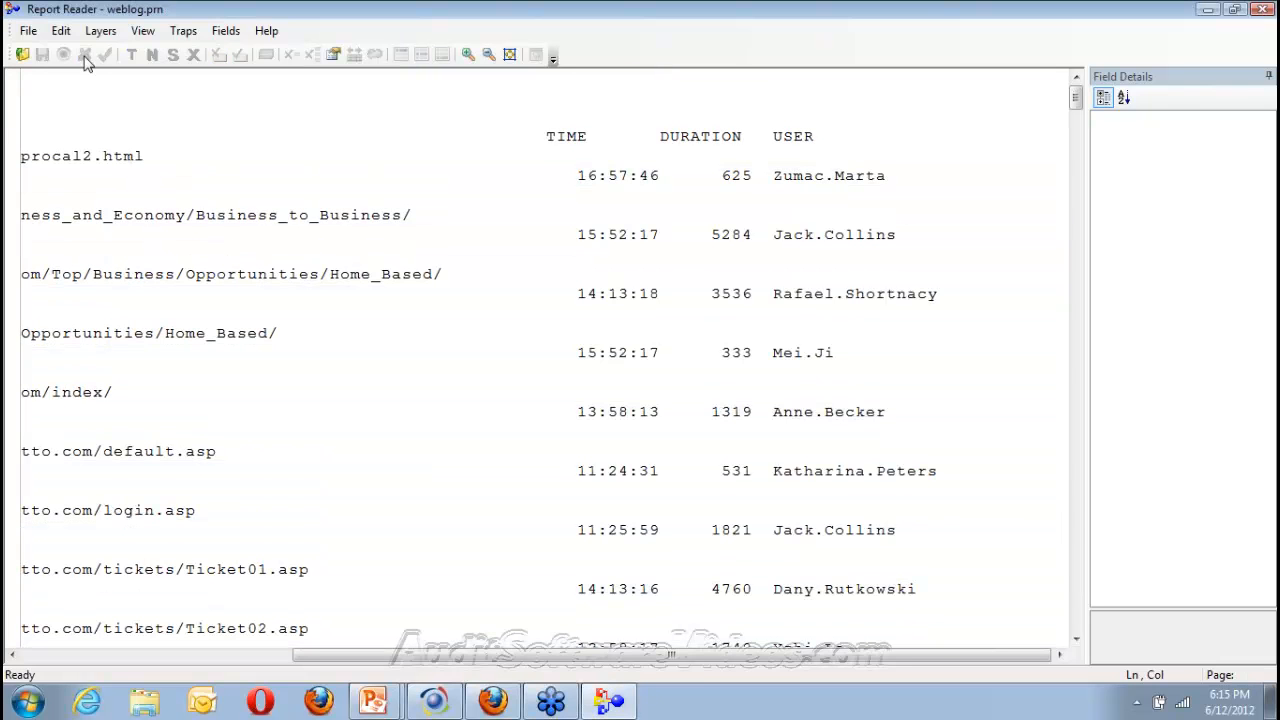
# Step: Create a standard layer from the first time, duration and user line, trapping it with :NN above the seconds of the time value
pyautogui.click(12, 176)
pyautogui.click(634, 80)
pyautogui.write(':')
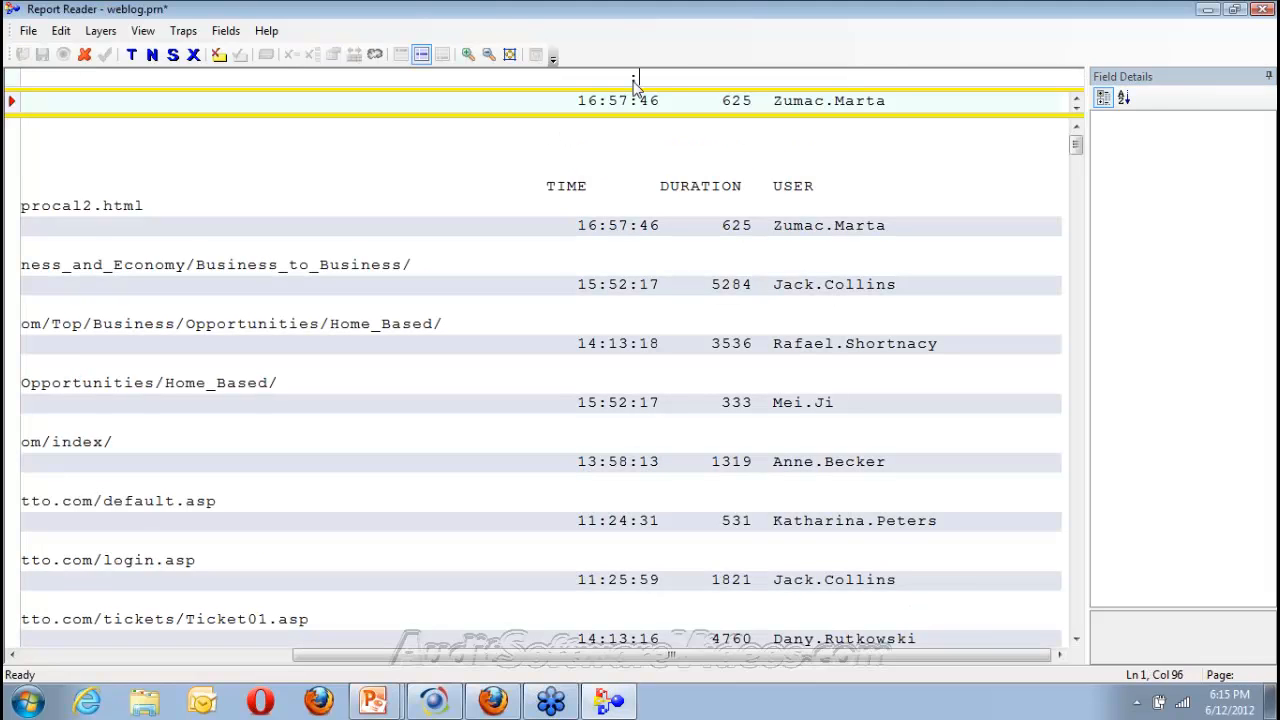
pyautogui.click(152, 55)
# Step: Define the full time value in the sample line as a field named Time
pyautogui.click(582, 102)
pyautogui.moveTo(582, 104); pyautogui.dragTo(659, 106)
pyautogui.click(657, 99)
pyautogui.moveTo(652, 99); pyautogui.dragTo(658, 99)
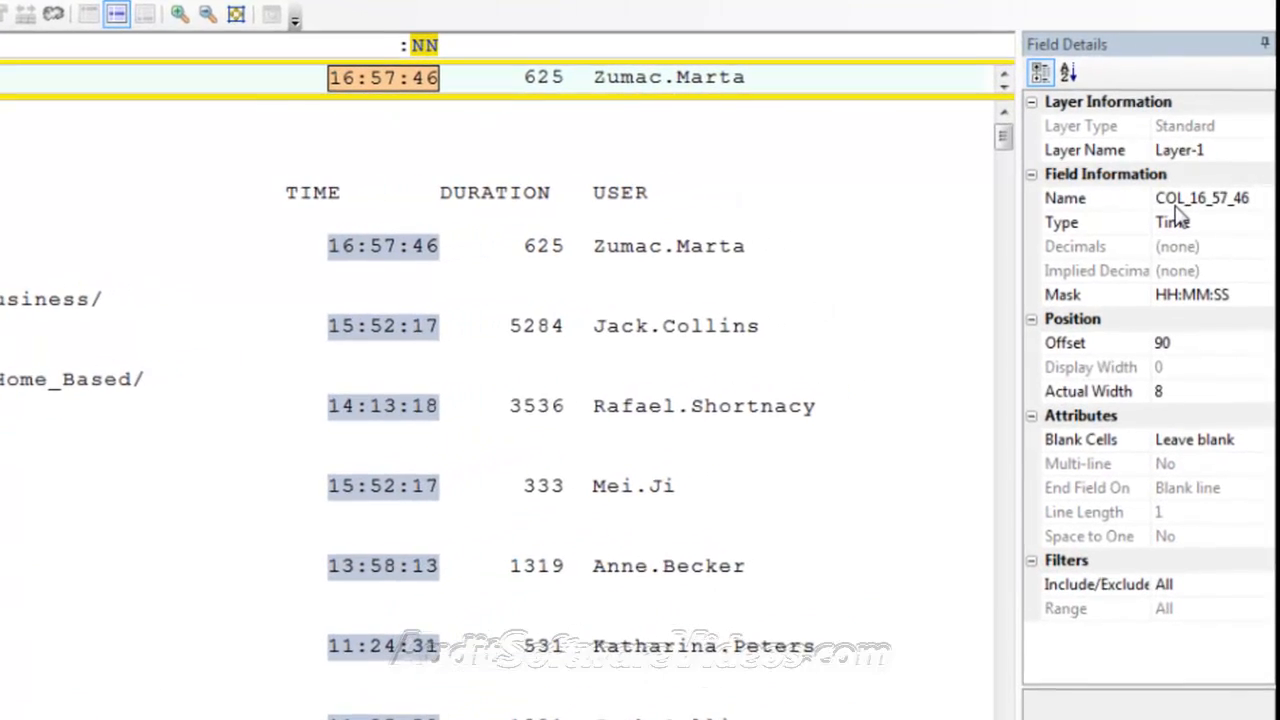
pyautogui.click(1202, 189)
pyautogui.doubleClick(1177, 198)
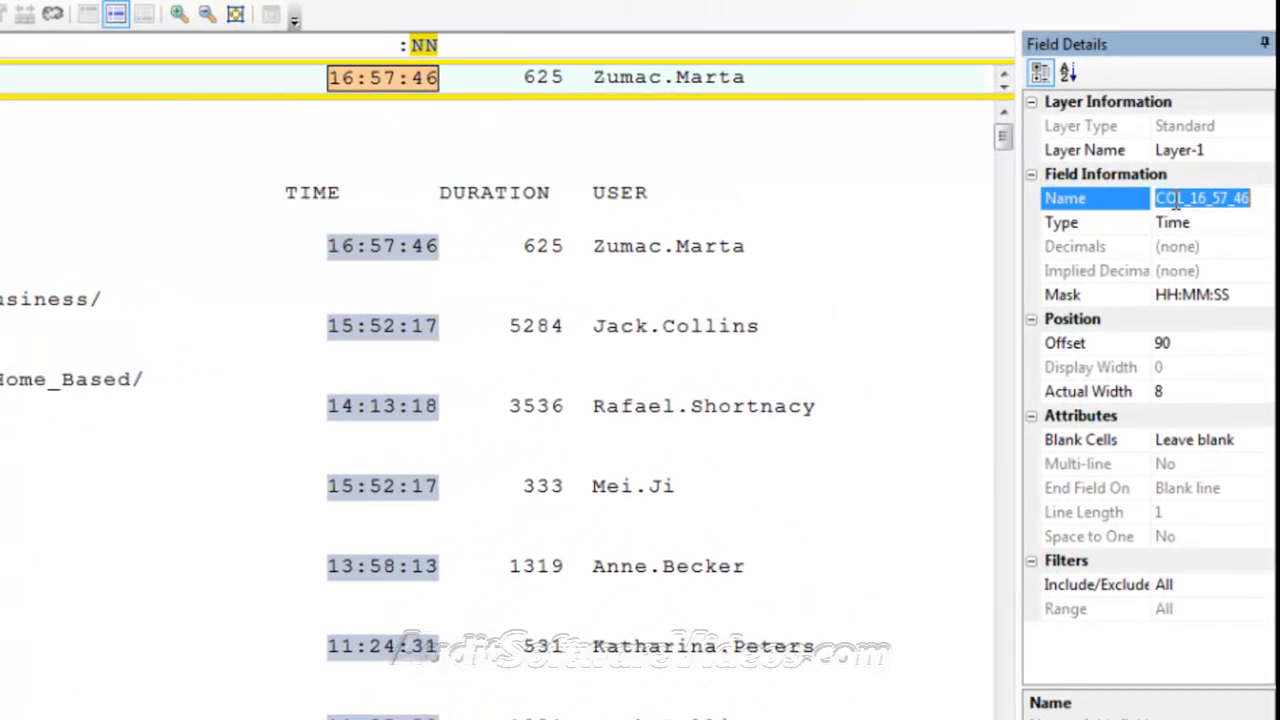
pyautogui.write('Time')
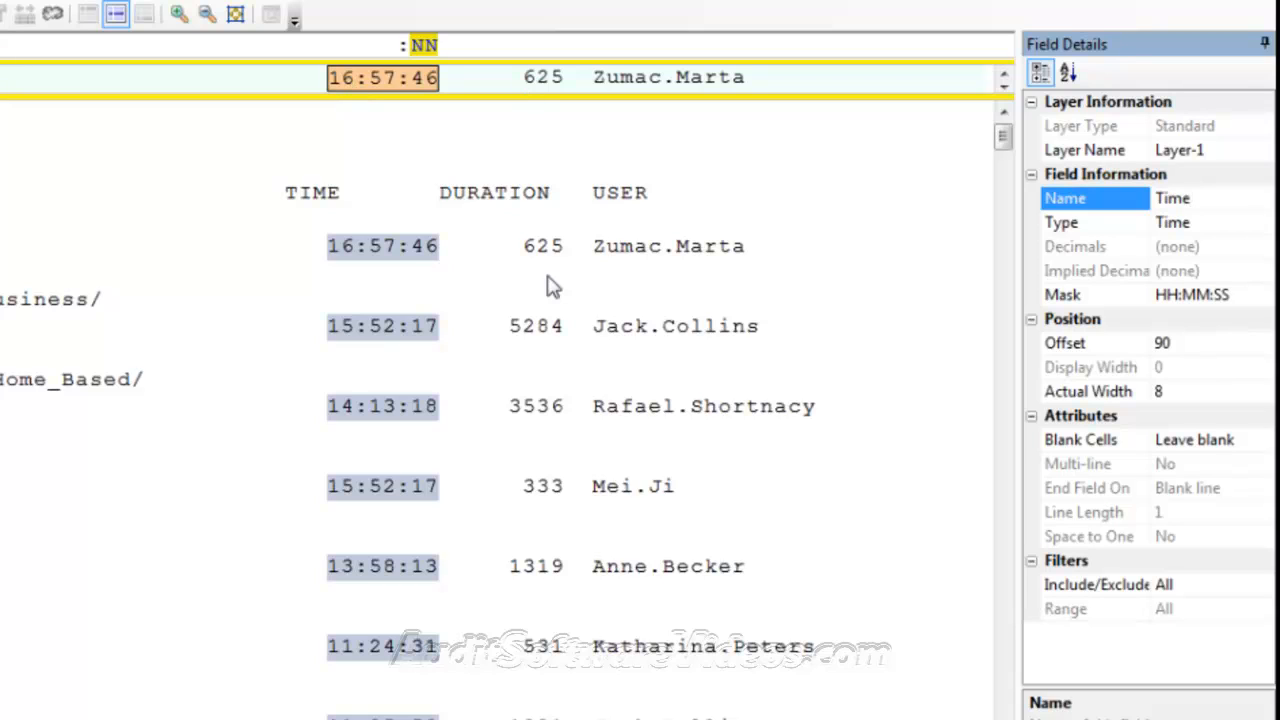
# Step: Define the duration value as a numeric field with offset 102 and actual width 5
pyautogui.click(529, 80)
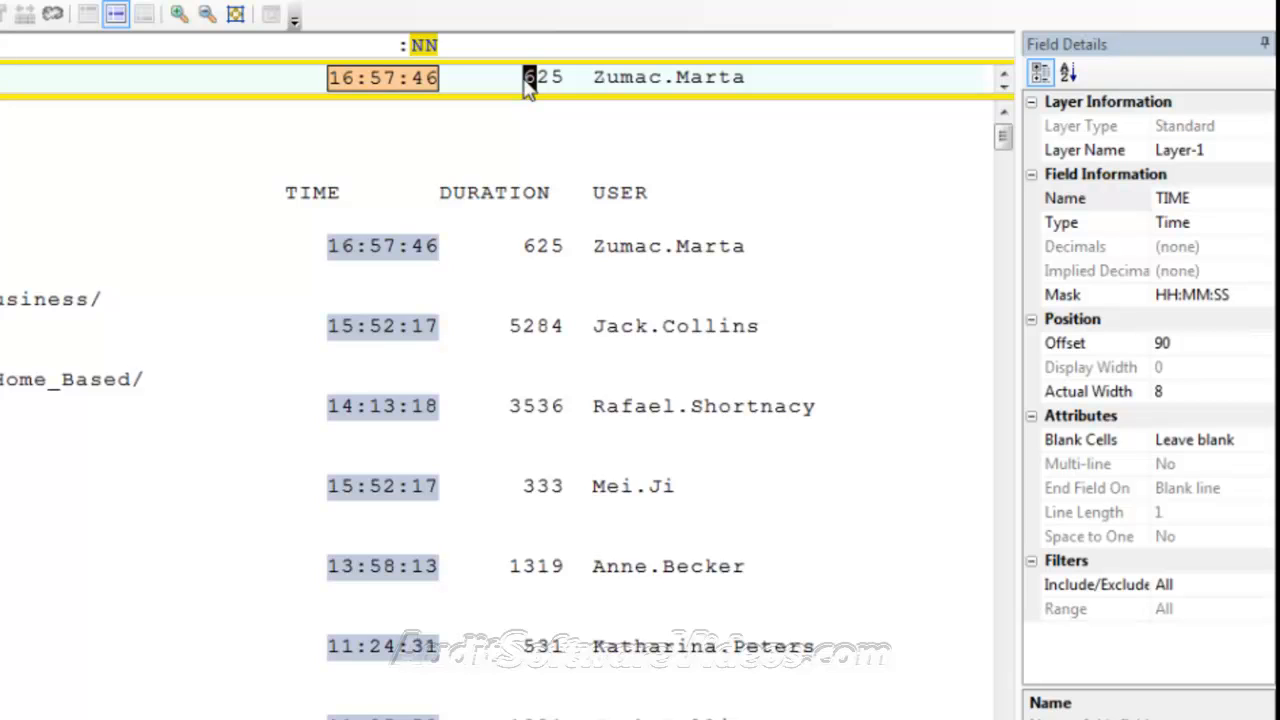
pyautogui.moveTo(525, 80); pyautogui.dragTo(563, 80)
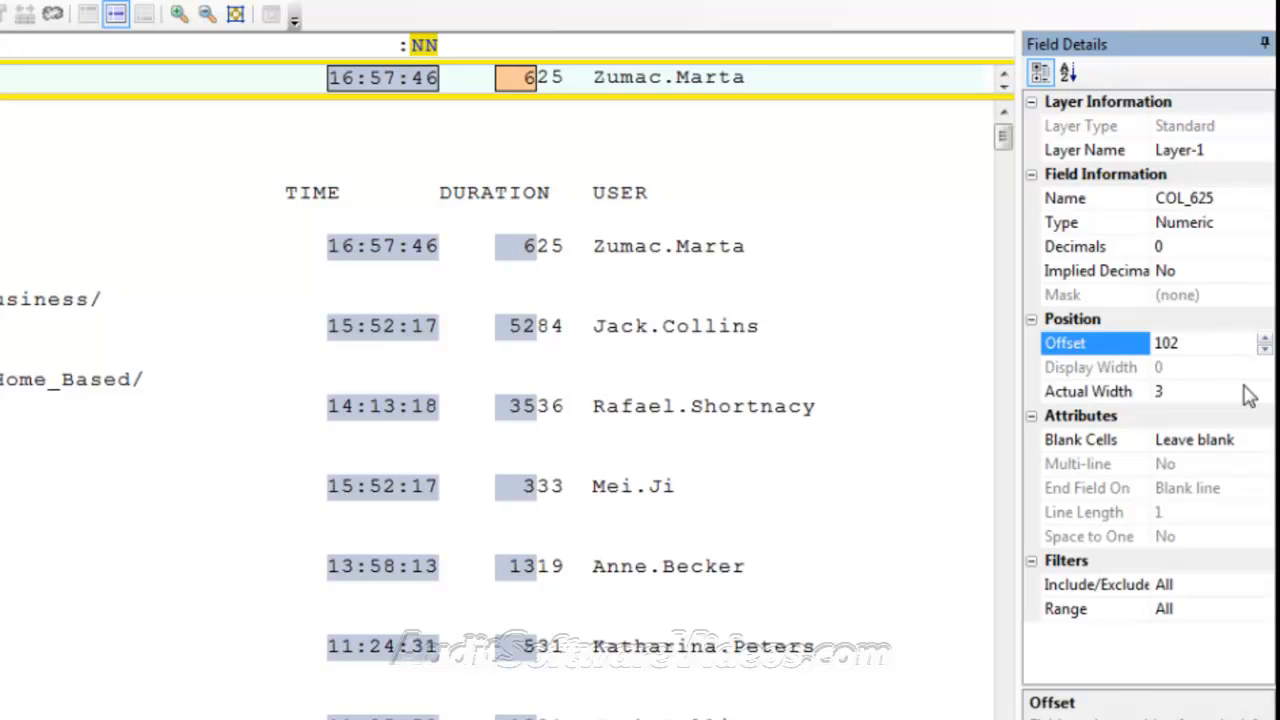
pyautogui.click(1246, 388)
pyautogui.doubleClick(1265, 387)
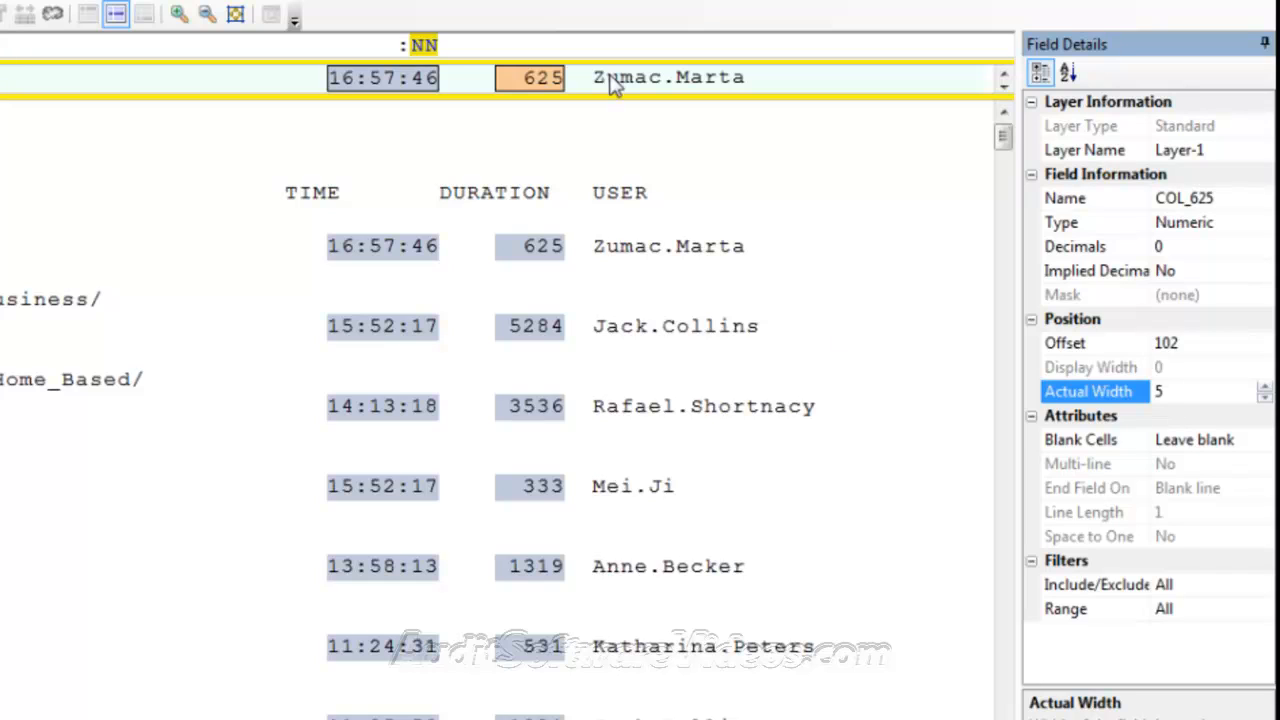
# Step: Define the user value as a character field 28 wide named User Name, and save the layer
pyautogui.moveTo(611, 78); pyautogui.dragTo(977, 75)
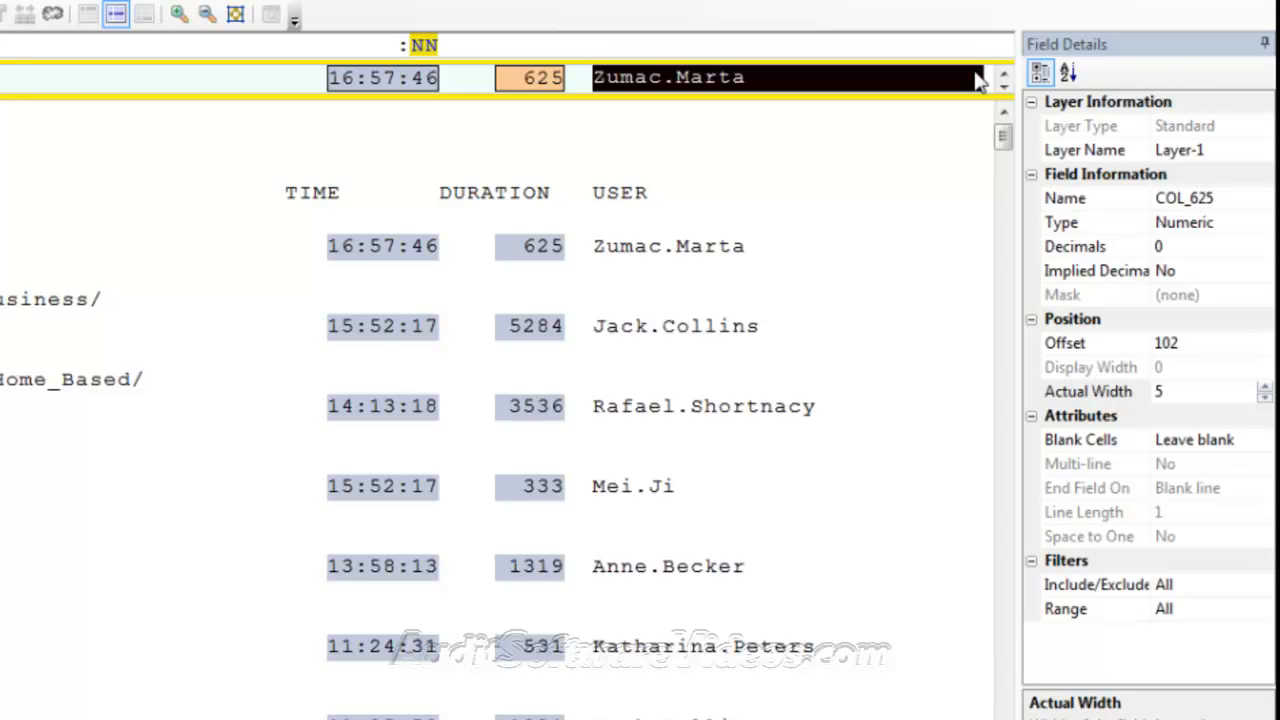
pyautogui.doubleClick(1225, 198)
pyautogui.write('User Name')
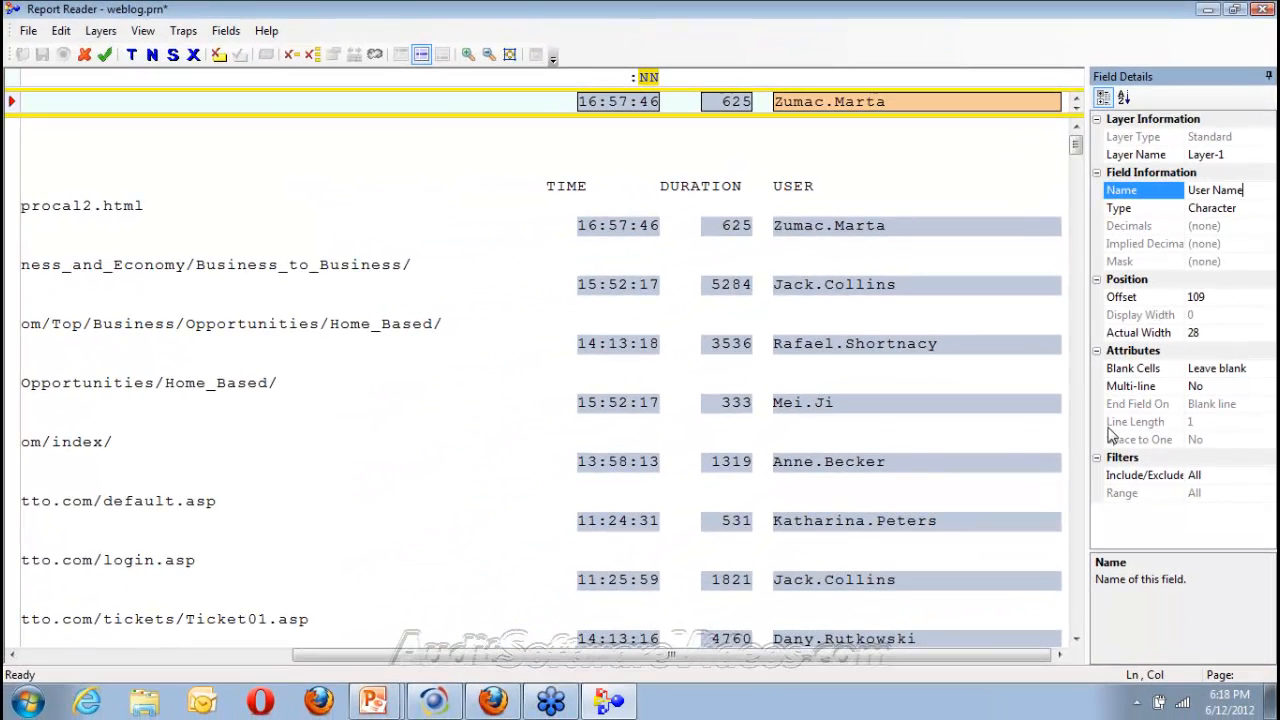
pyautogui.click(912, 447)
pyautogui.click(238, 420)
pyautogui.click(1041, 266)
pyautogui.click(108, 57)
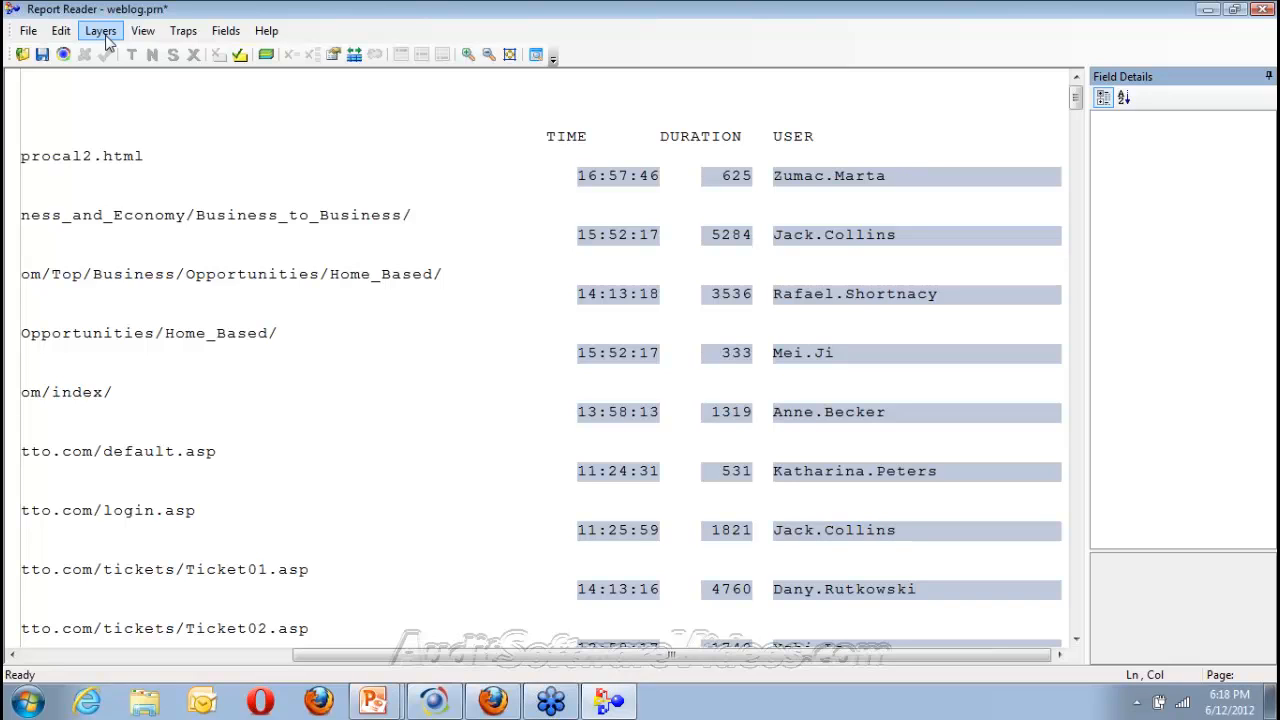
# Step: Select the time field in the report and run validation on the whole report
pyautogui.click(101, 31)
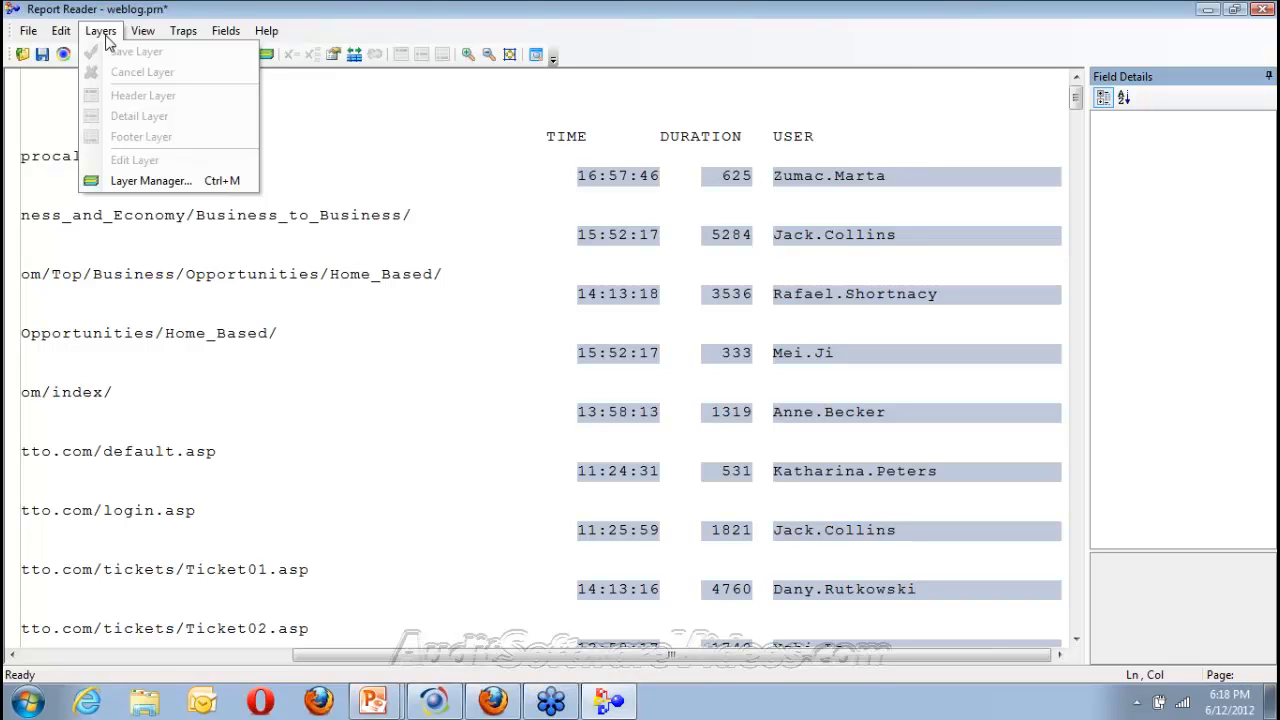
pyautogui.click(622, 176)
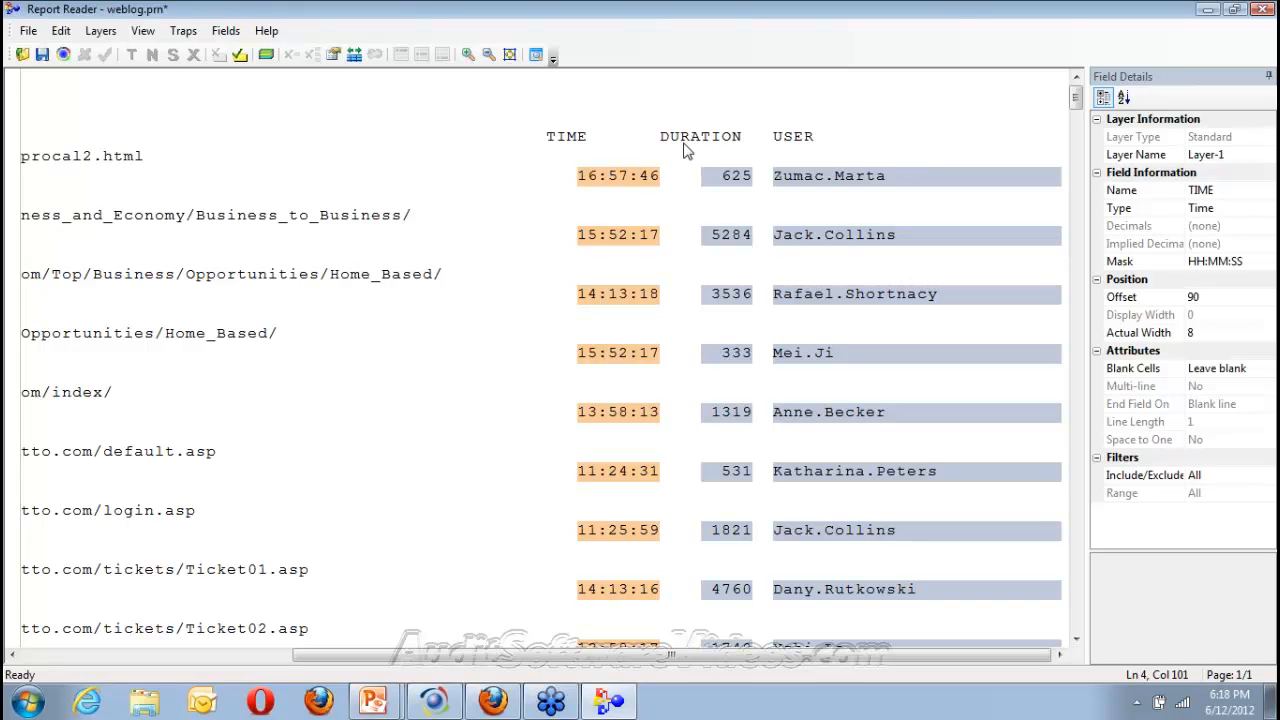
pyautogui.click(231, 58)
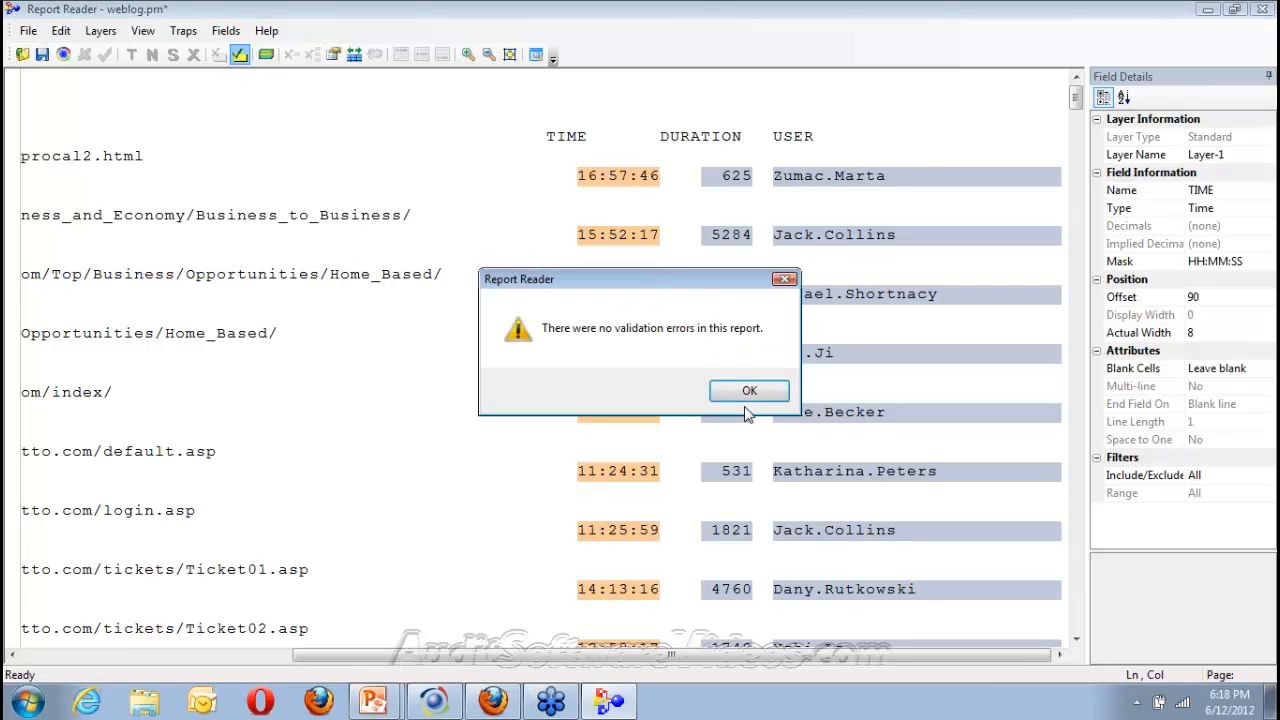
# Step: Reopen Layer-1, narrow the duration field to actual width 3 at offset 104, and save the layer
pyautogui.click(743, 389)
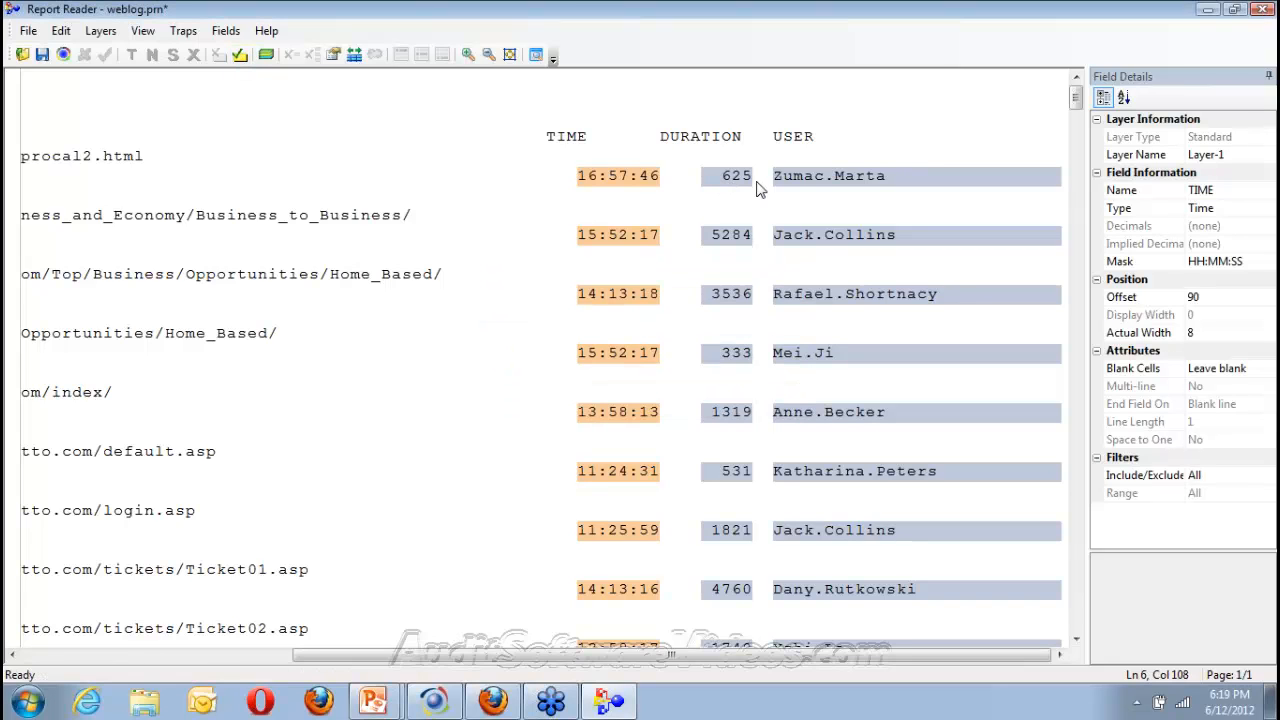
pyautogui.click(733, 235)
pyautogui.click(66, 54)
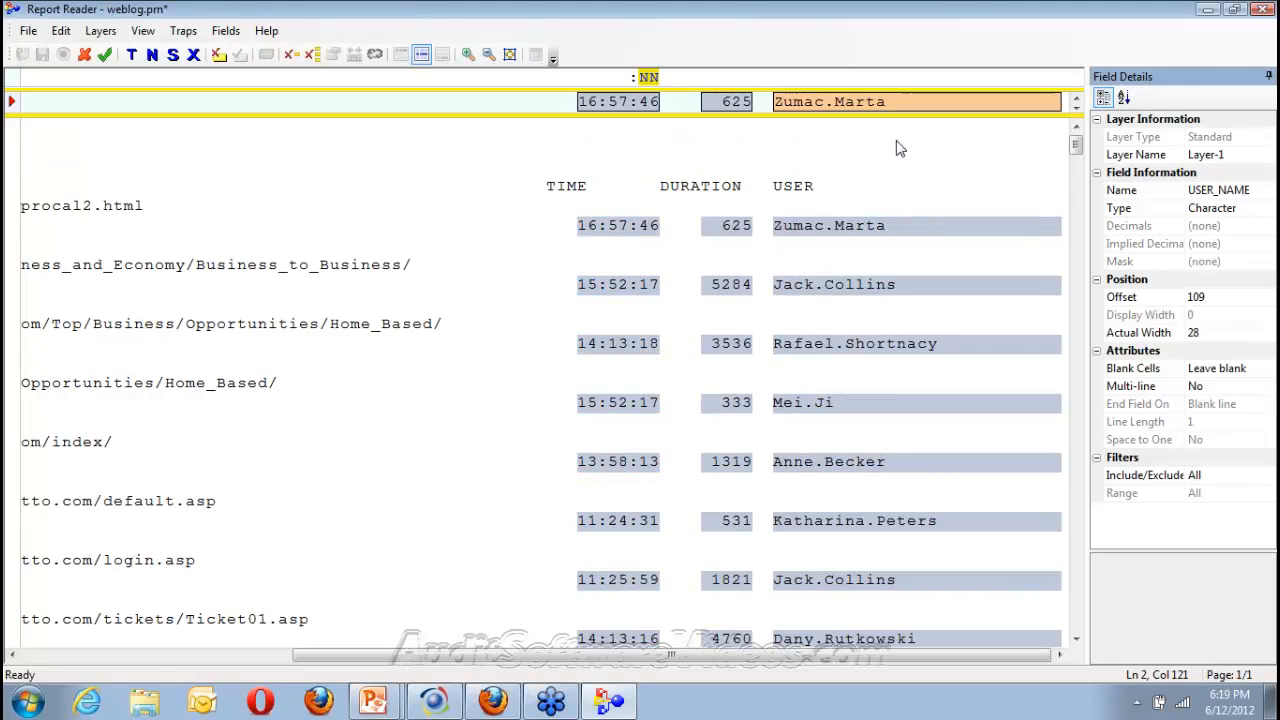
pyautogui.click(708, 103)
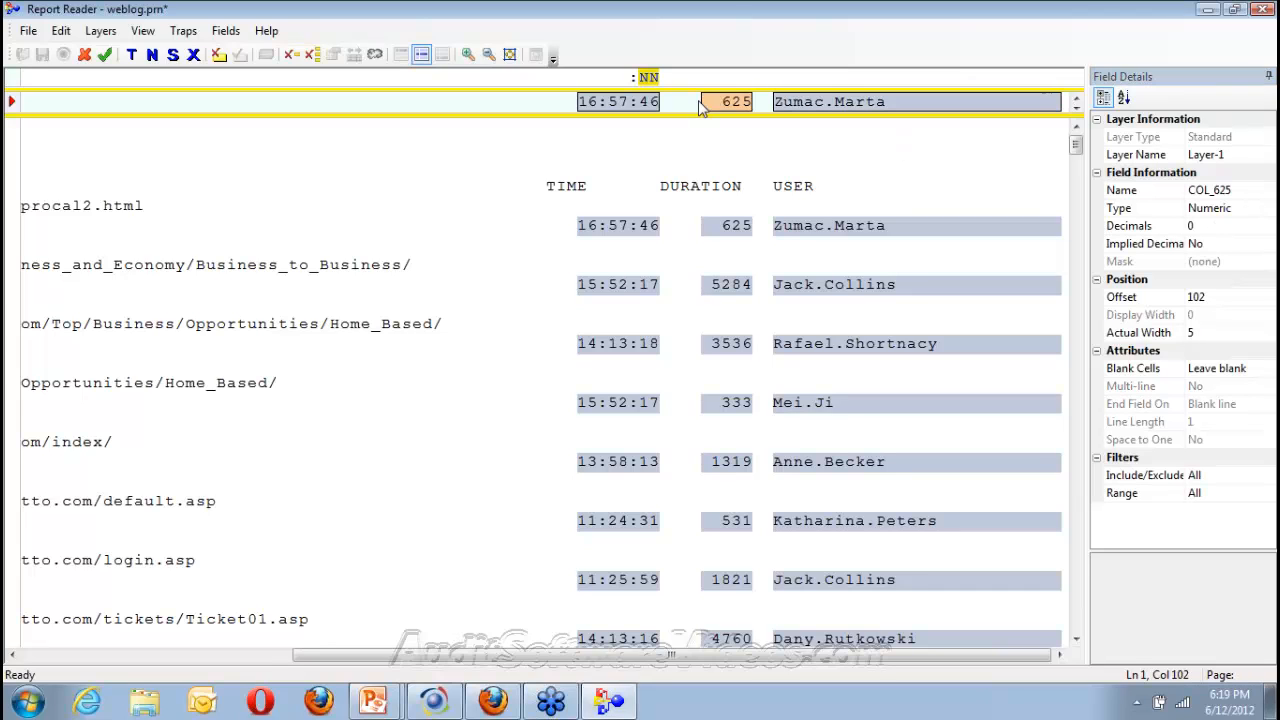
pyautogui.moveTo(710, 101); pyautogui.dragTo(716, 101)
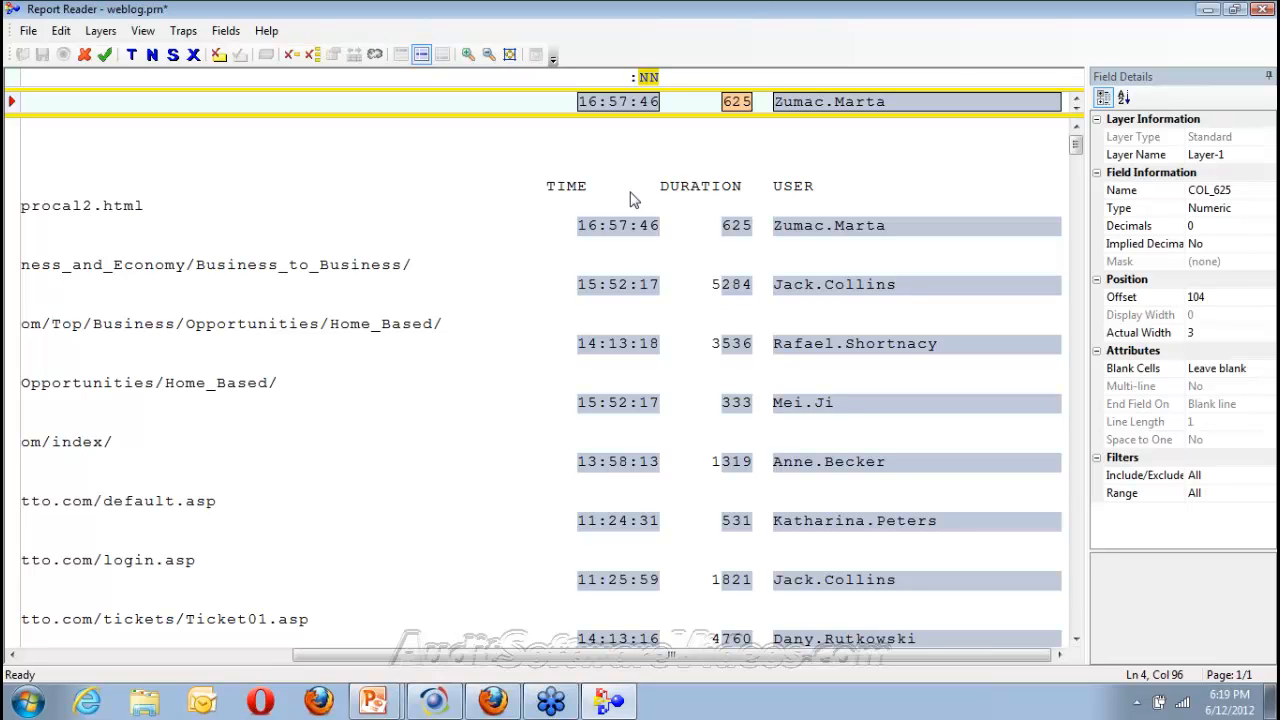
pyautogui.click(104, 55)
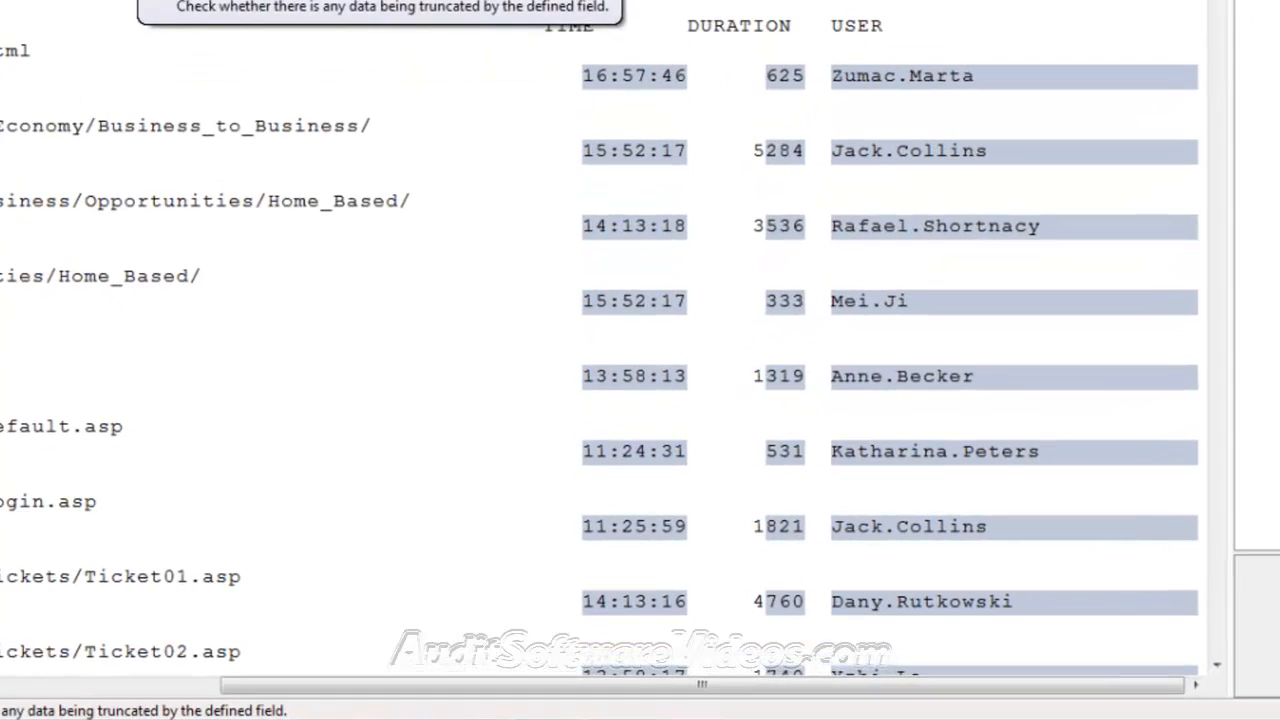
# Step: Scan the report for truncated data and correct the duration field to width 5 at offset 102
pyautogui.click(242, 57)
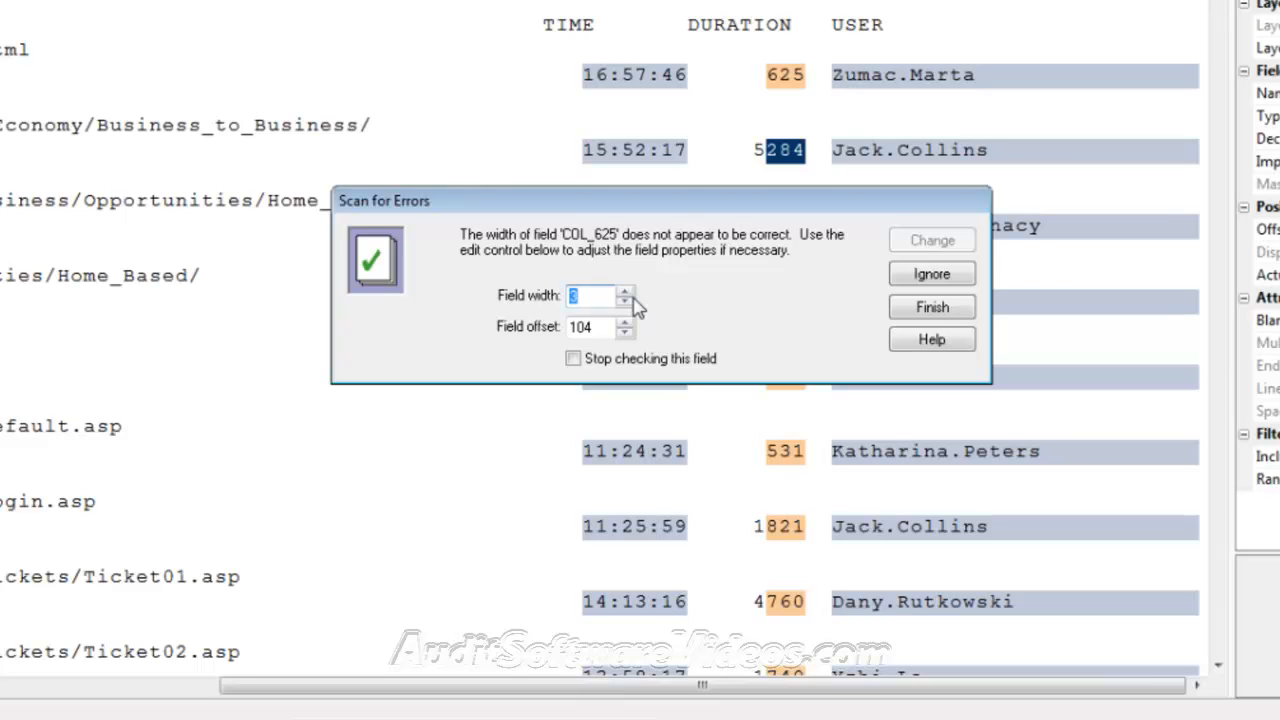
pyautogui.click(624, 292)
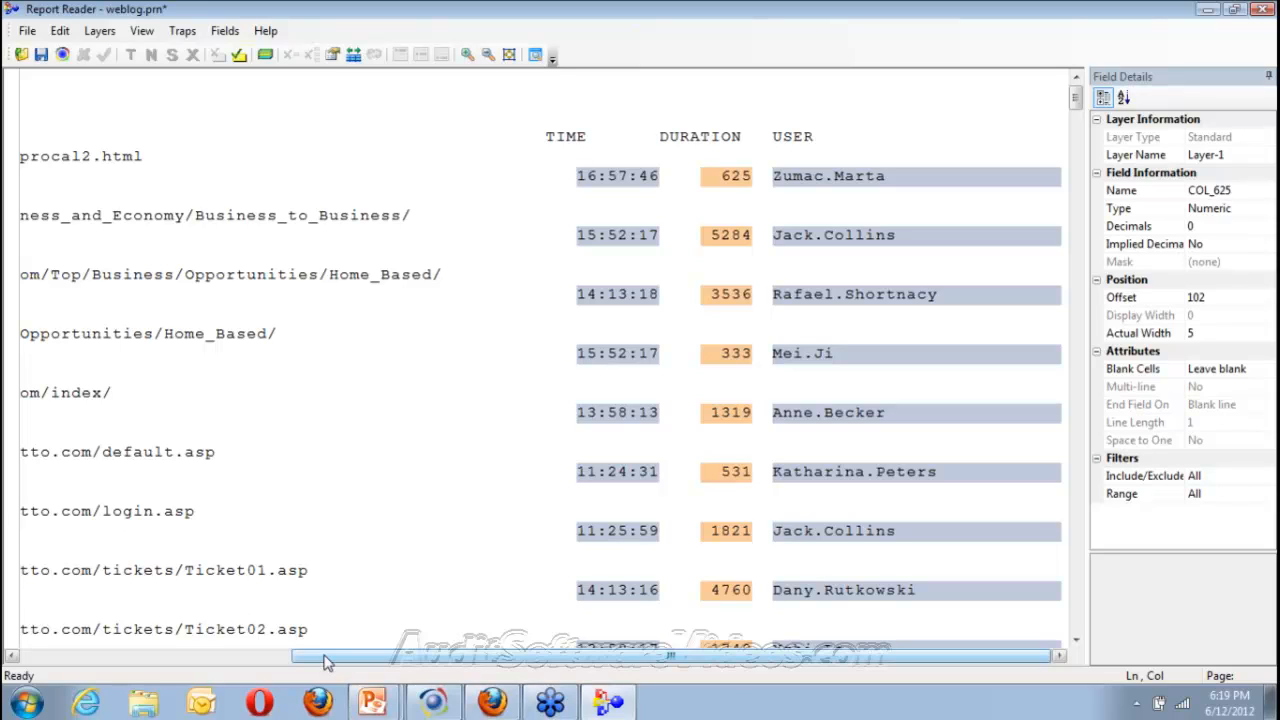
# Step: Create a standard layer from the first dated line and trap it with a dash above the month-day separator
pyautogui.moveTo(324, 661); pyautogui.dragTo(322, 661)
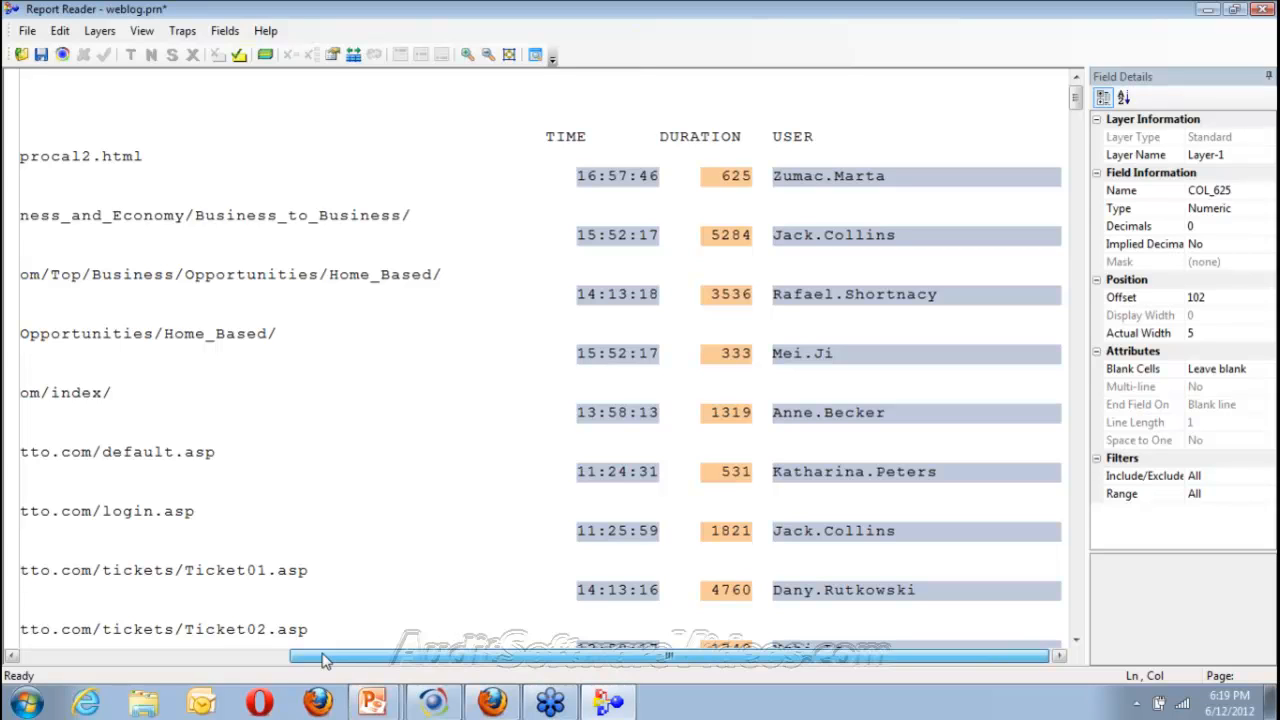
pyautogui.moveTo(323, 660); pyautogui.dragTo(8, 635)
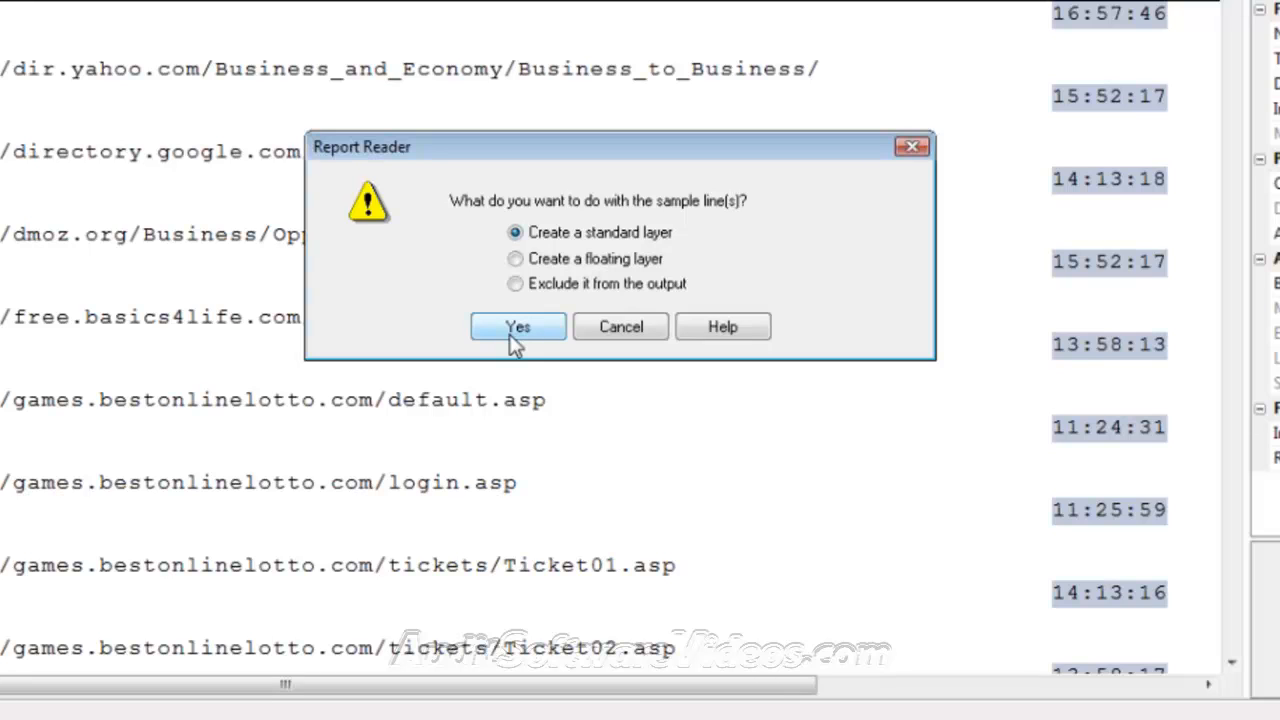
pyautogui.click(513, 338)
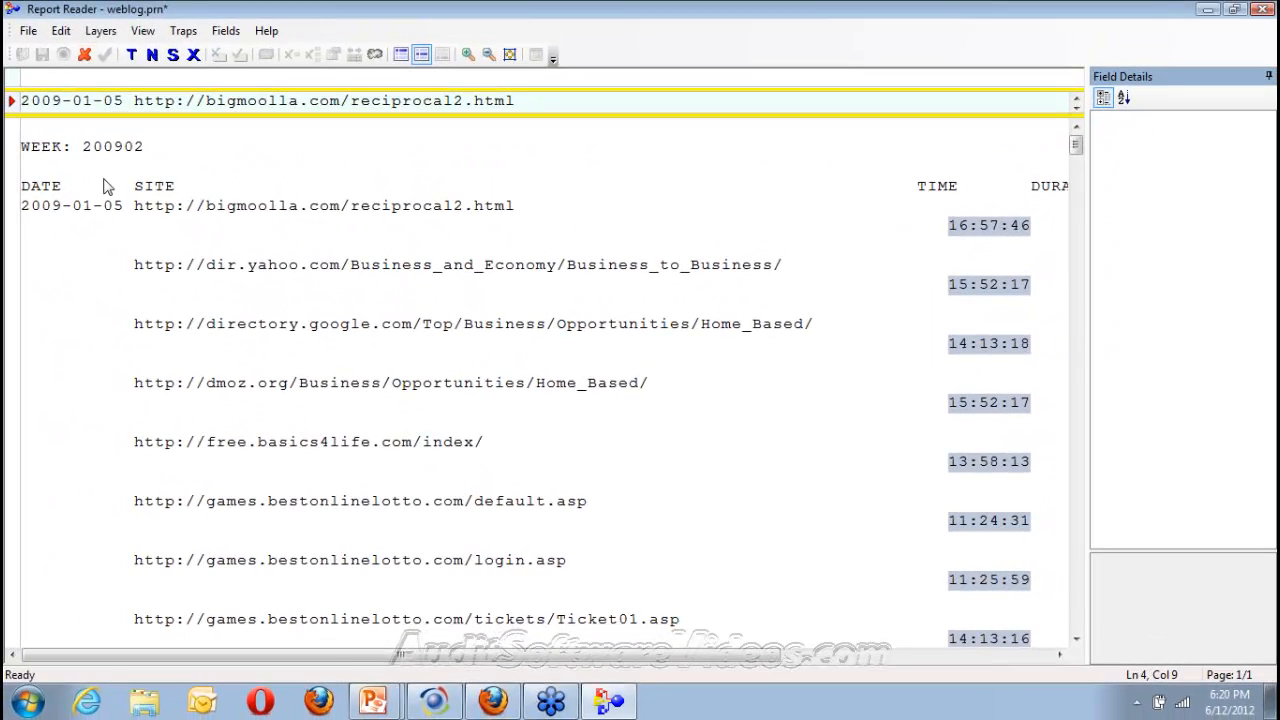
pyautogui.click(96, 208)
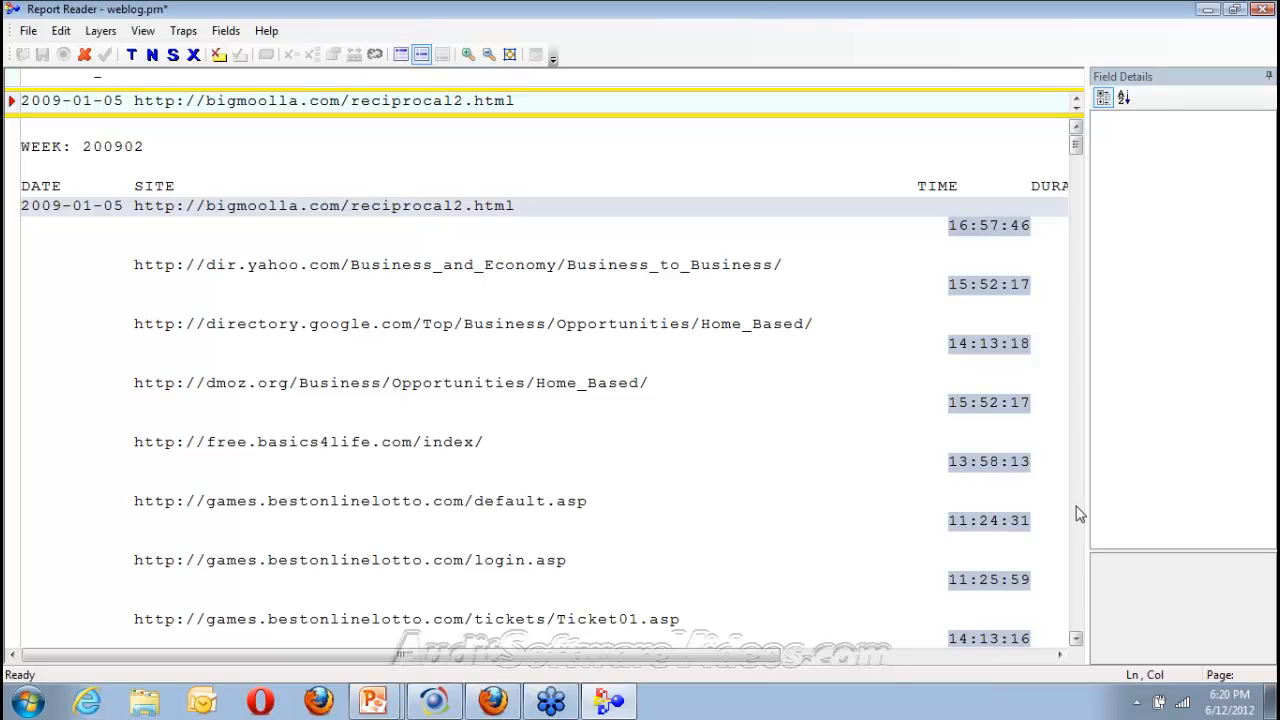
pyautogui.scroll(-5, 1078, 512)
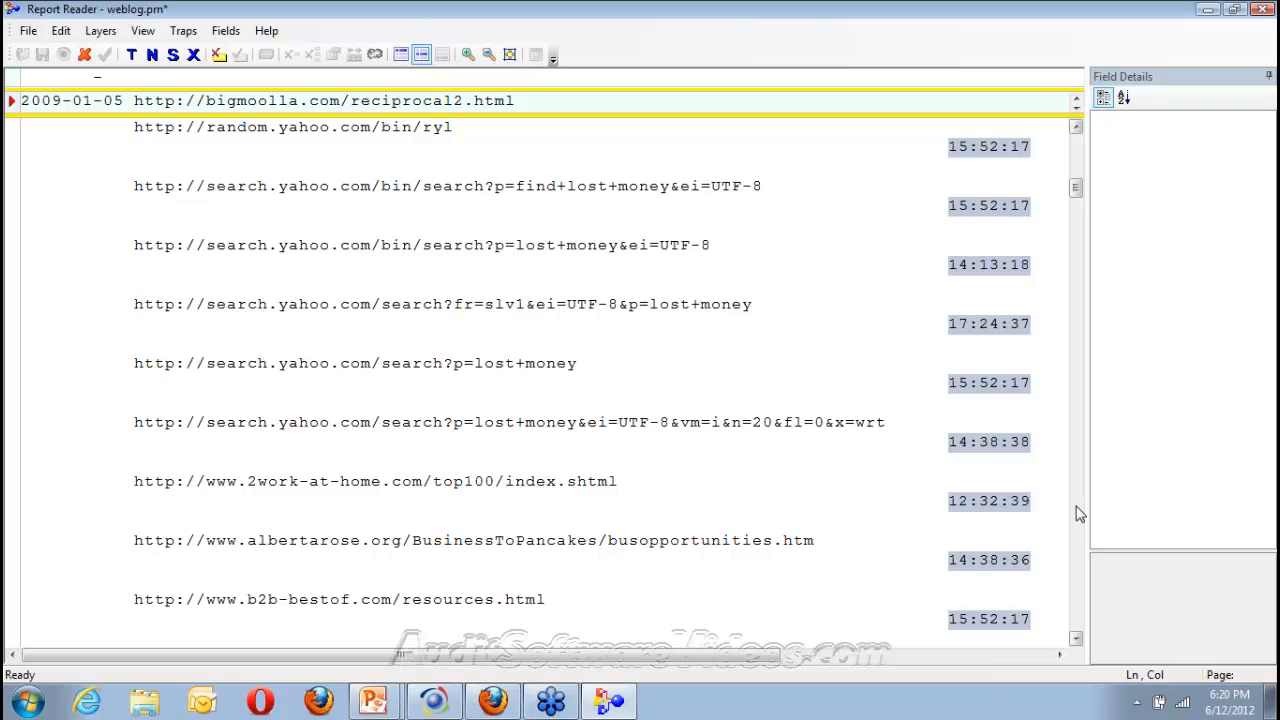
pyautogui.click(1079, 513)
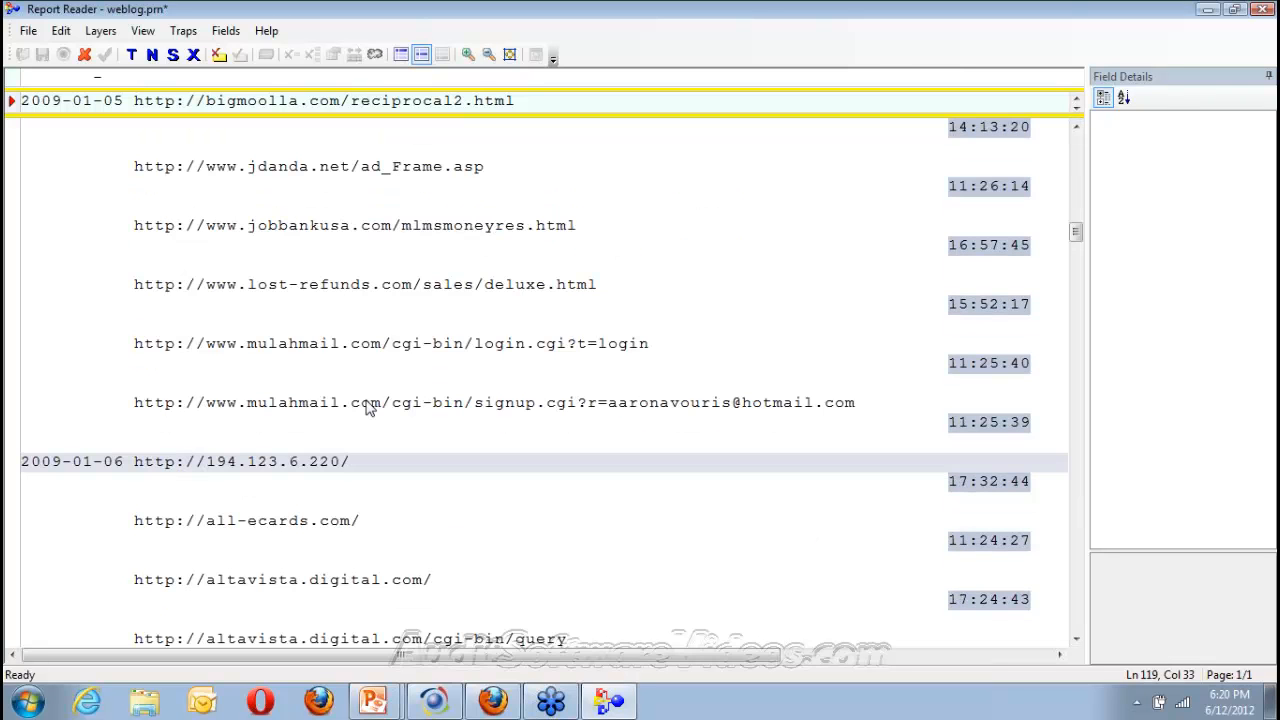
# Step: Define the date value as a date field named Date that fills blank cells with the value from the previous record
pyautogui.moveTo(22, 100); pyautogui.dragTo(119, 98)
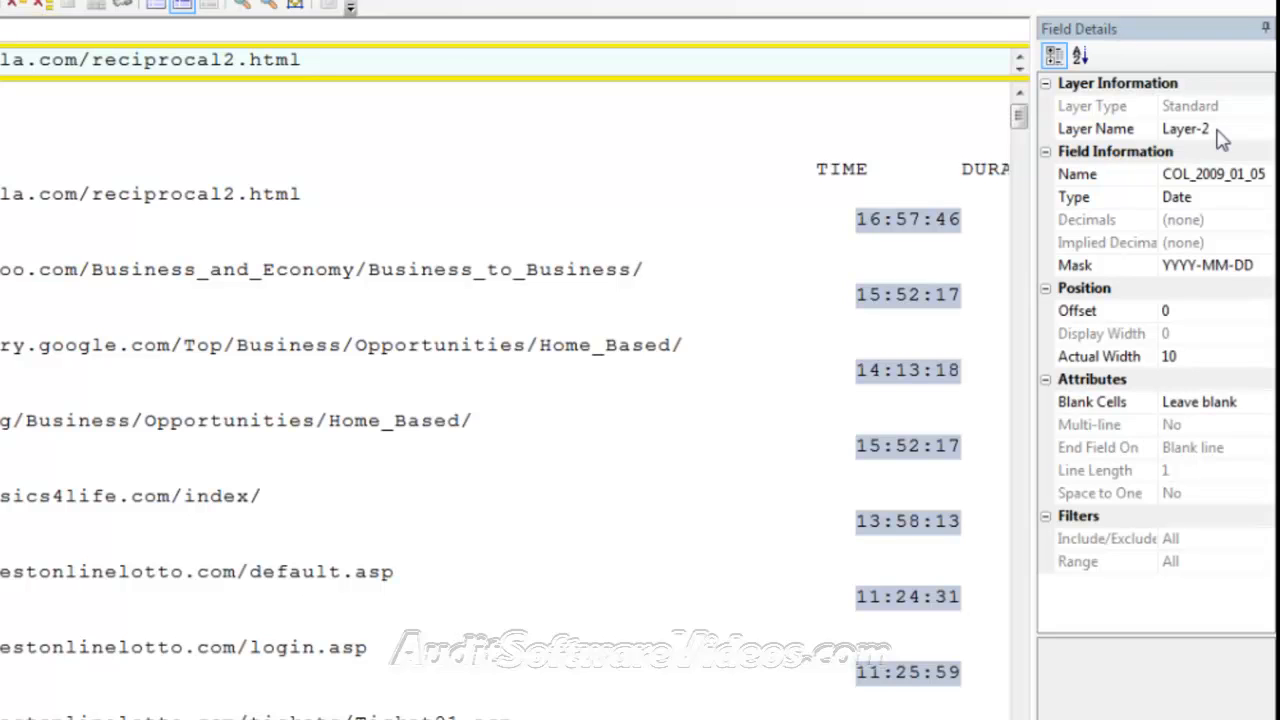
pyautogui.click(1191, 178)
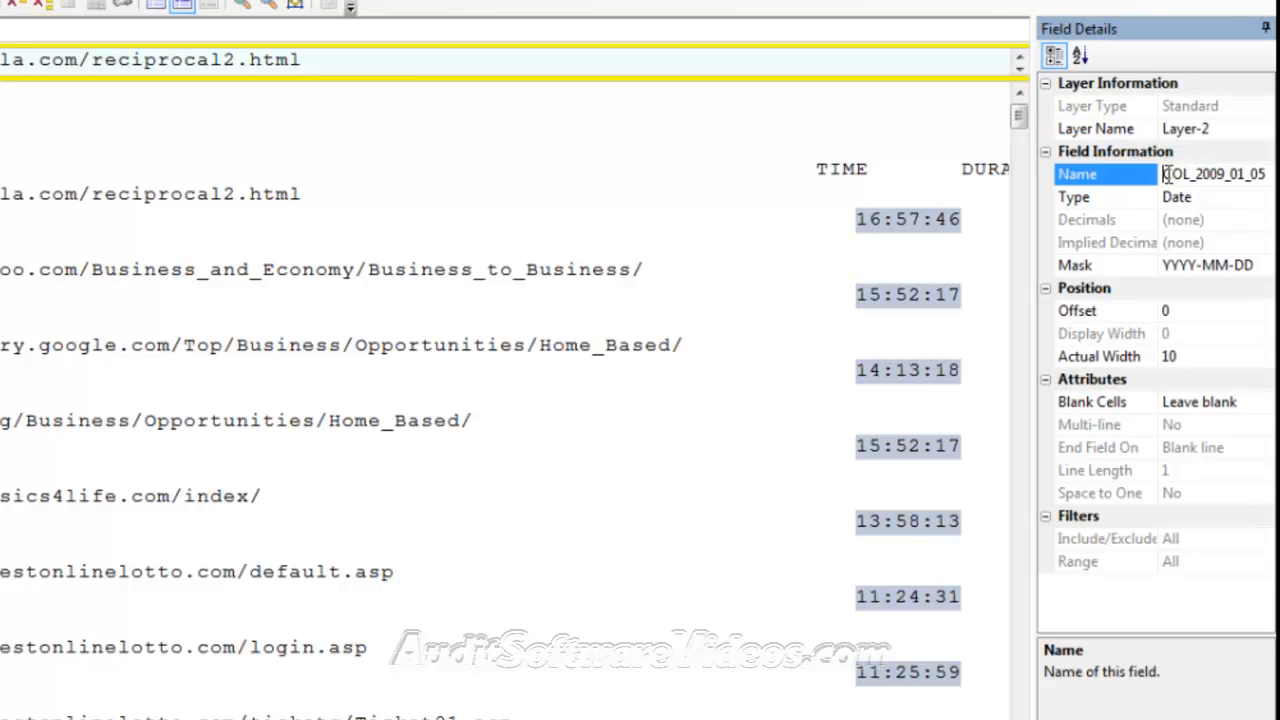
pyautogui.moveTo(1163, 176); pyautogui.dragTo(1268, 174)
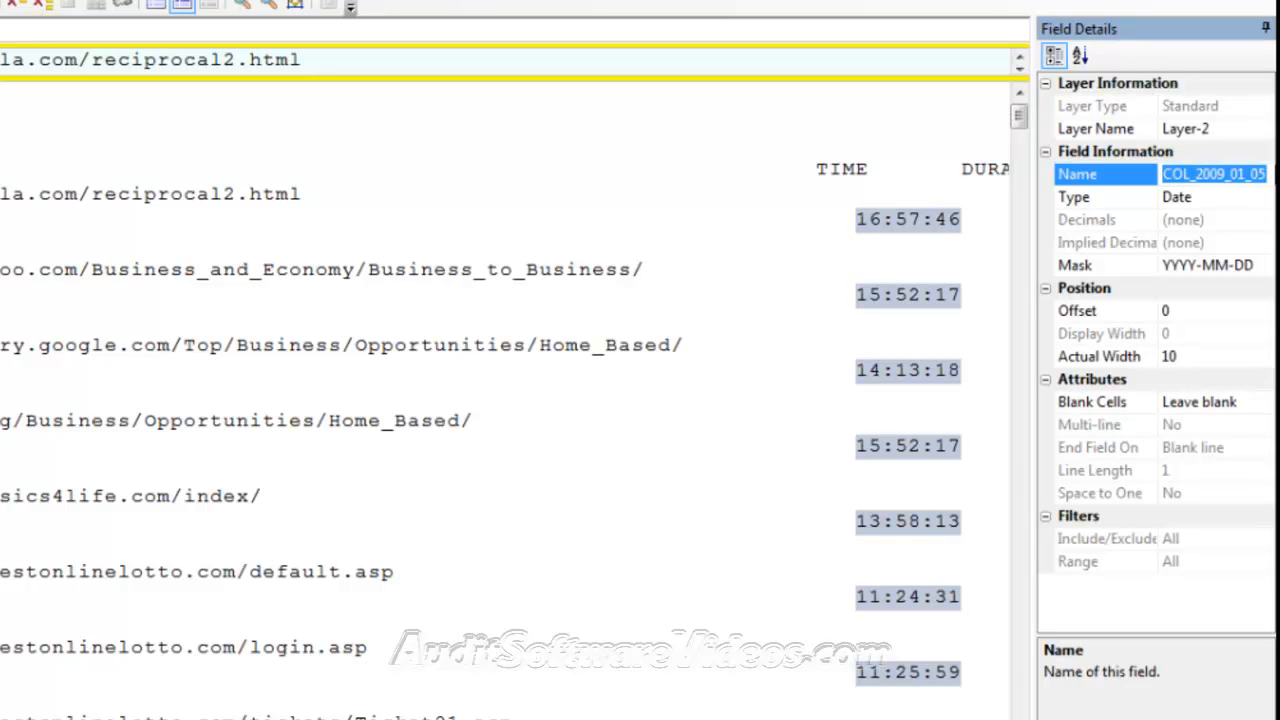
pyautogui.write('Date')
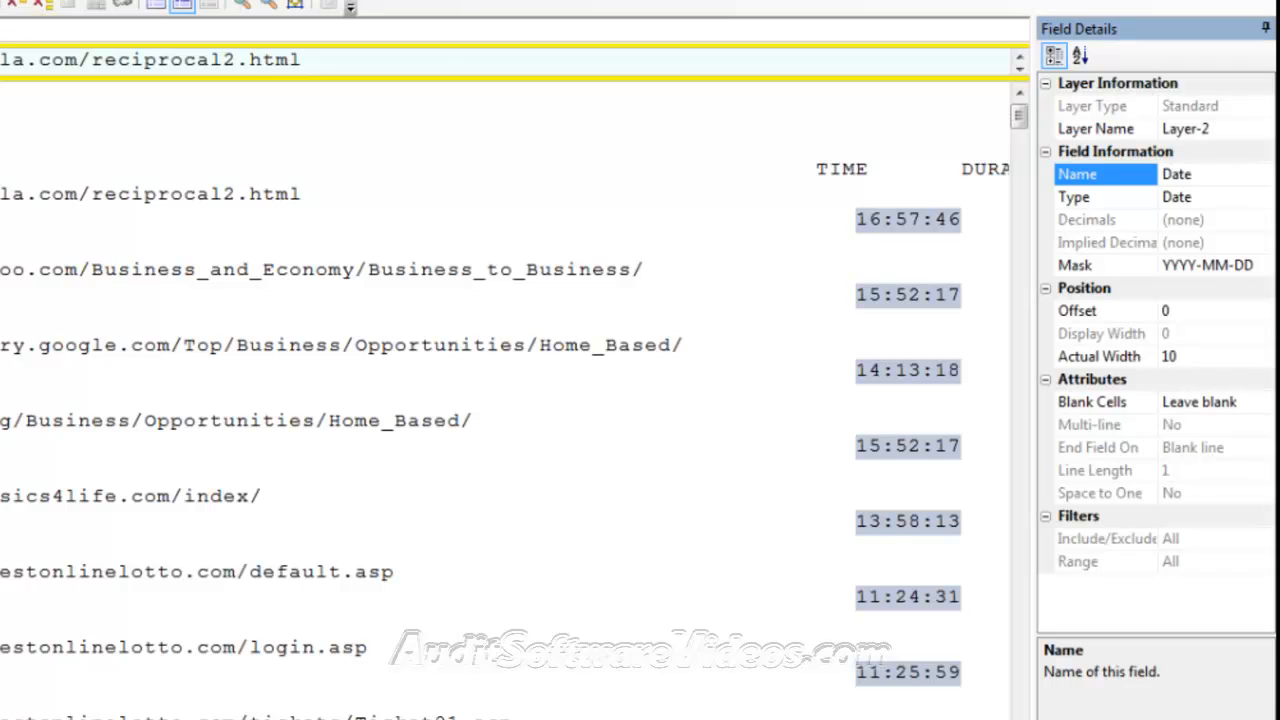
pyautogui.click(1187, 197)
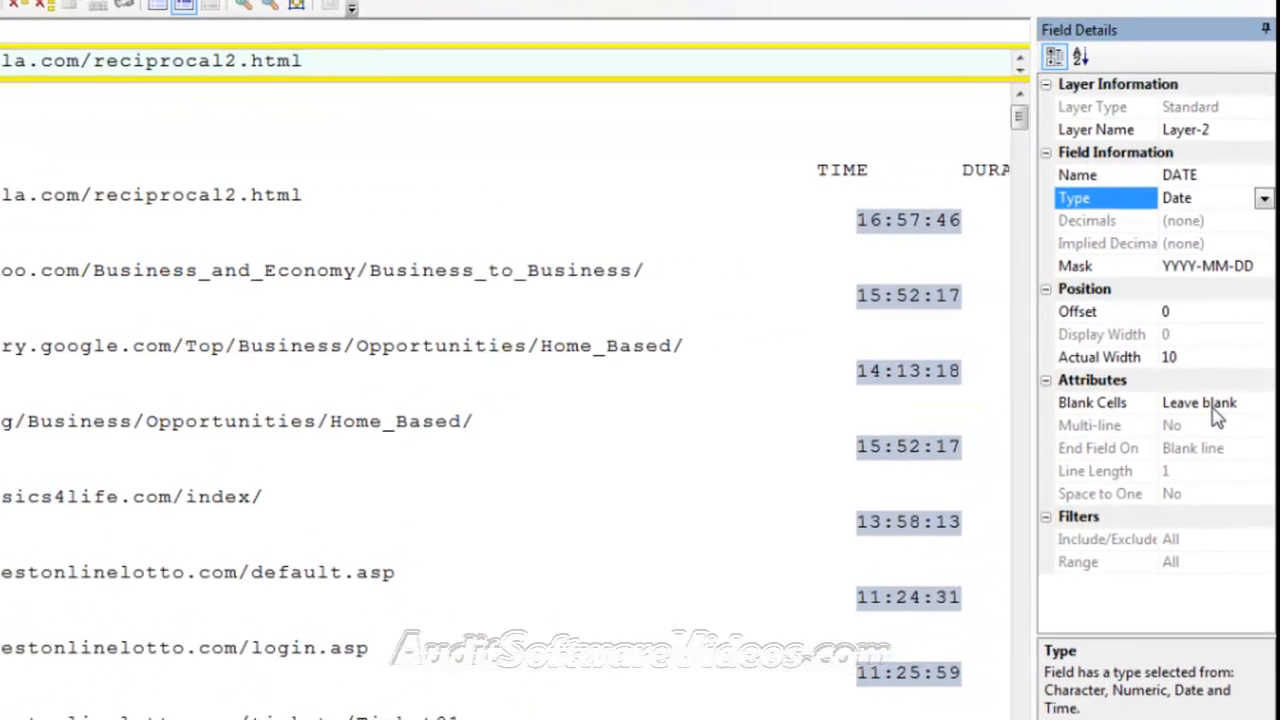
pyautogui.click(1218, 408)
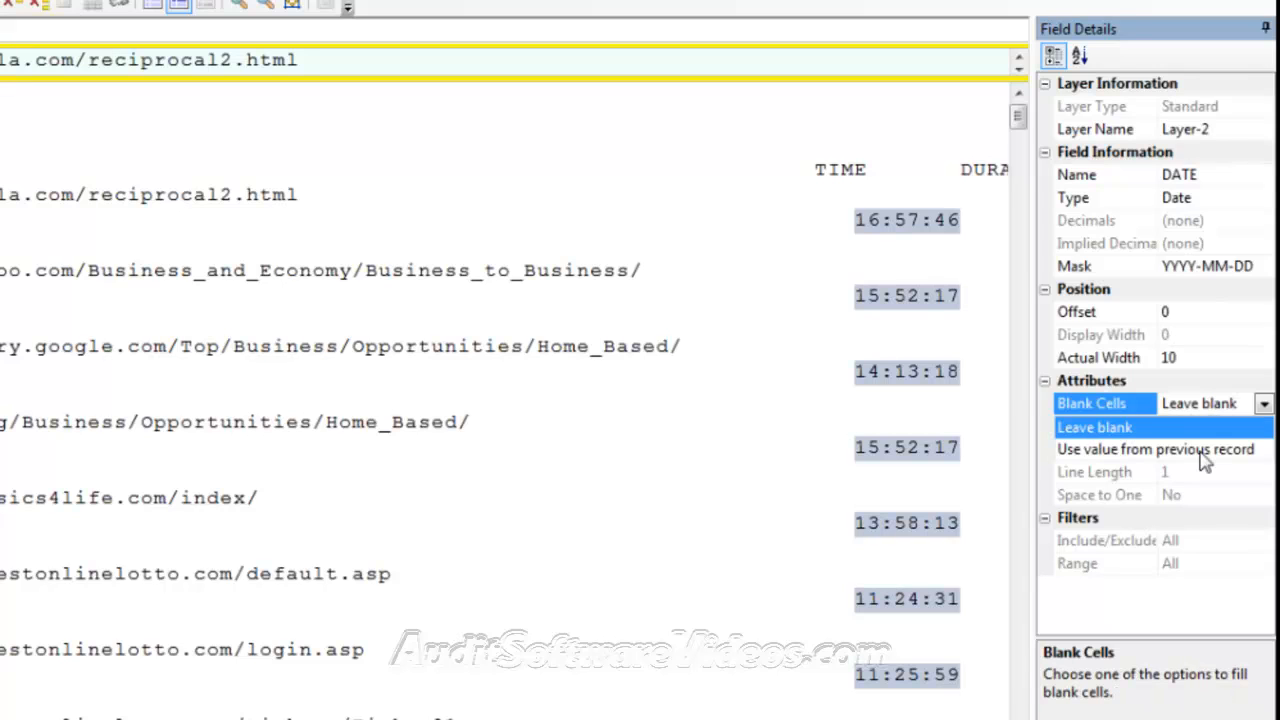
pyautogui.click(1205, 452)
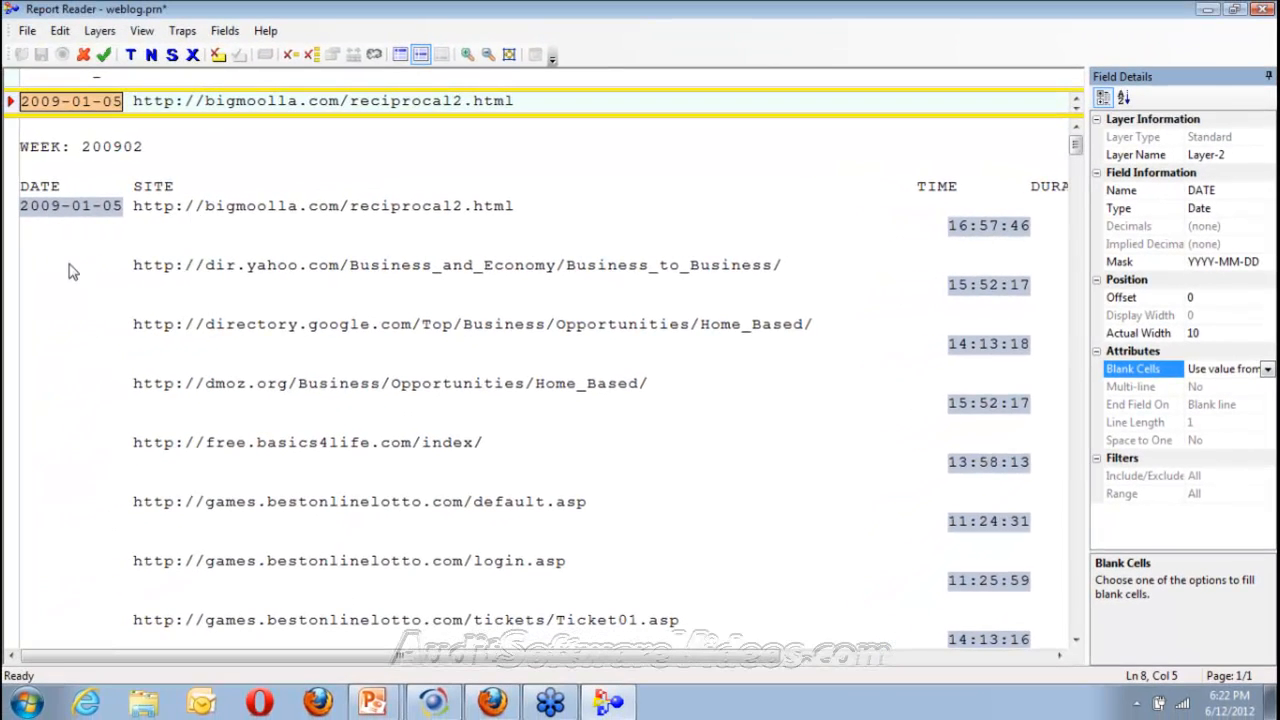
# Step: Examine which lines further down the report carry a date captured by the Date field
pyautogui.click(70, 290)
pyautogui.press('Left')
pyautogui.scroll(-9, 1082, 460)
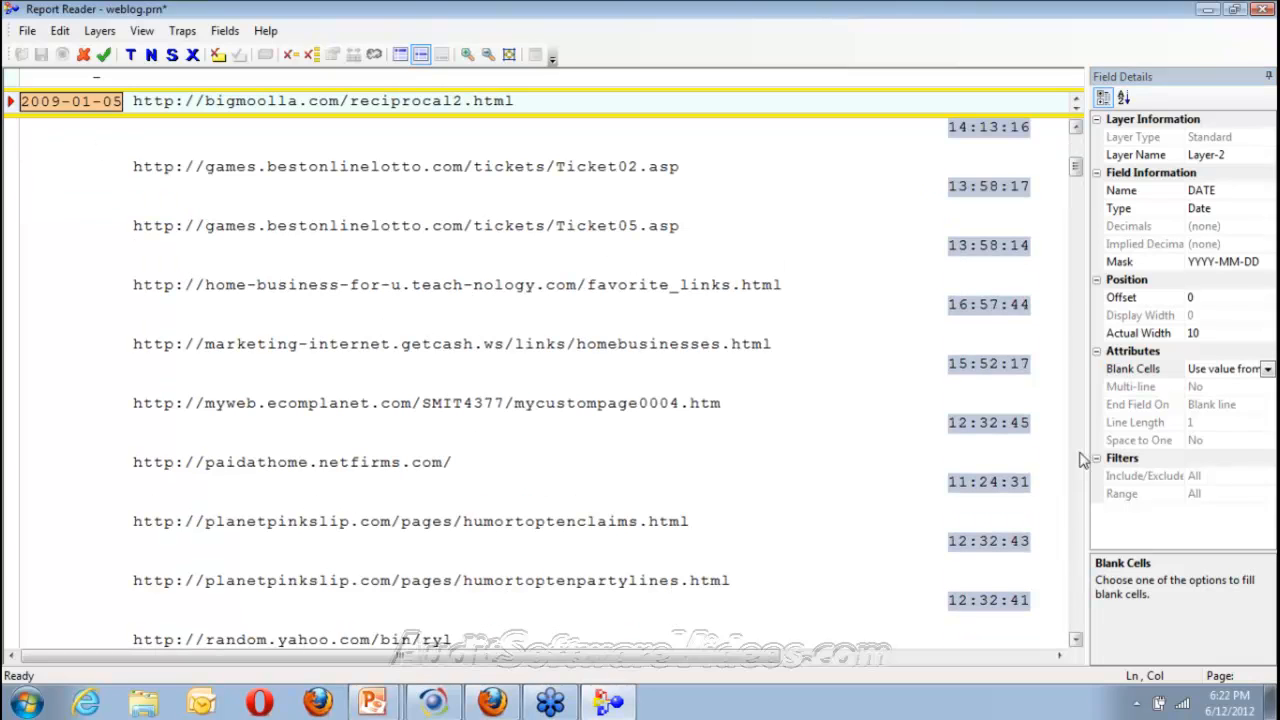
pyautogui.scroll(-10, 1082, 460)
pyautogui.click(108, 523)
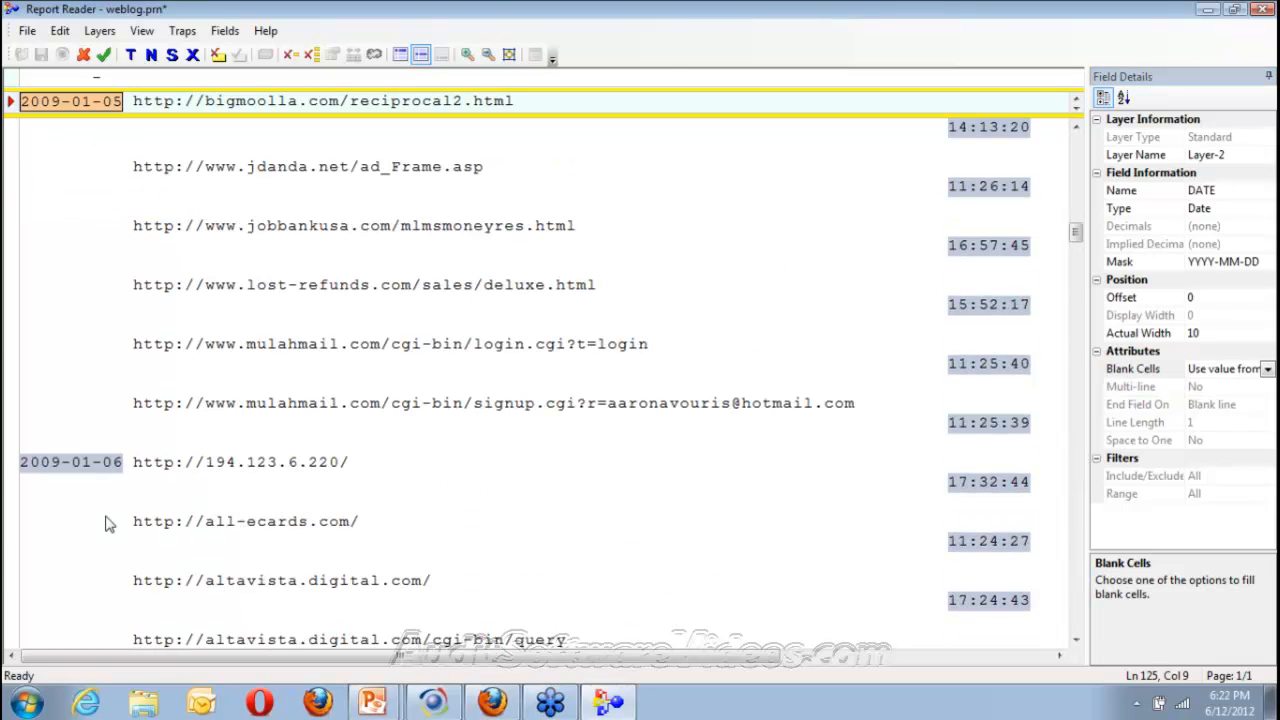
pyautogui.moveTo(1076, 233); pyautogui.dragTo(1076, 136)
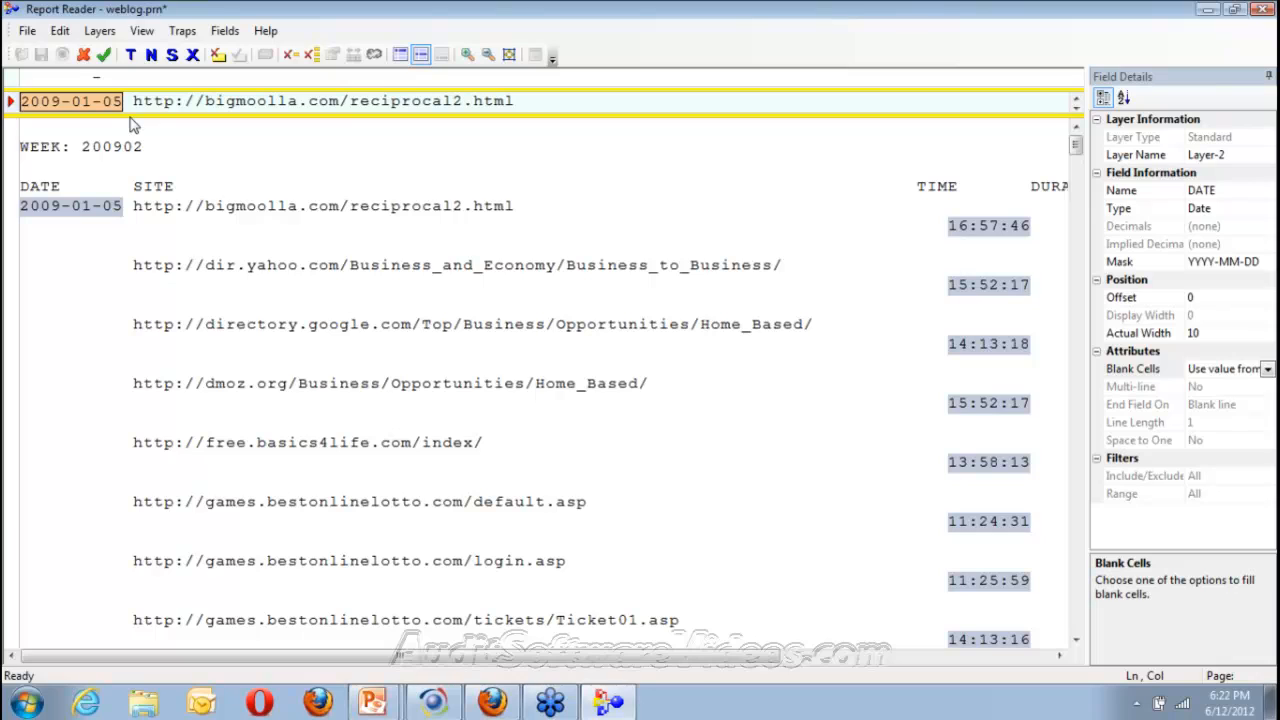
# Step: Try defining the site address as a character field named Site with offset 11 and width 69, and discard the layer
pyautogui.moveTo(134, 101); pyautogui.dragTo(843, 96)
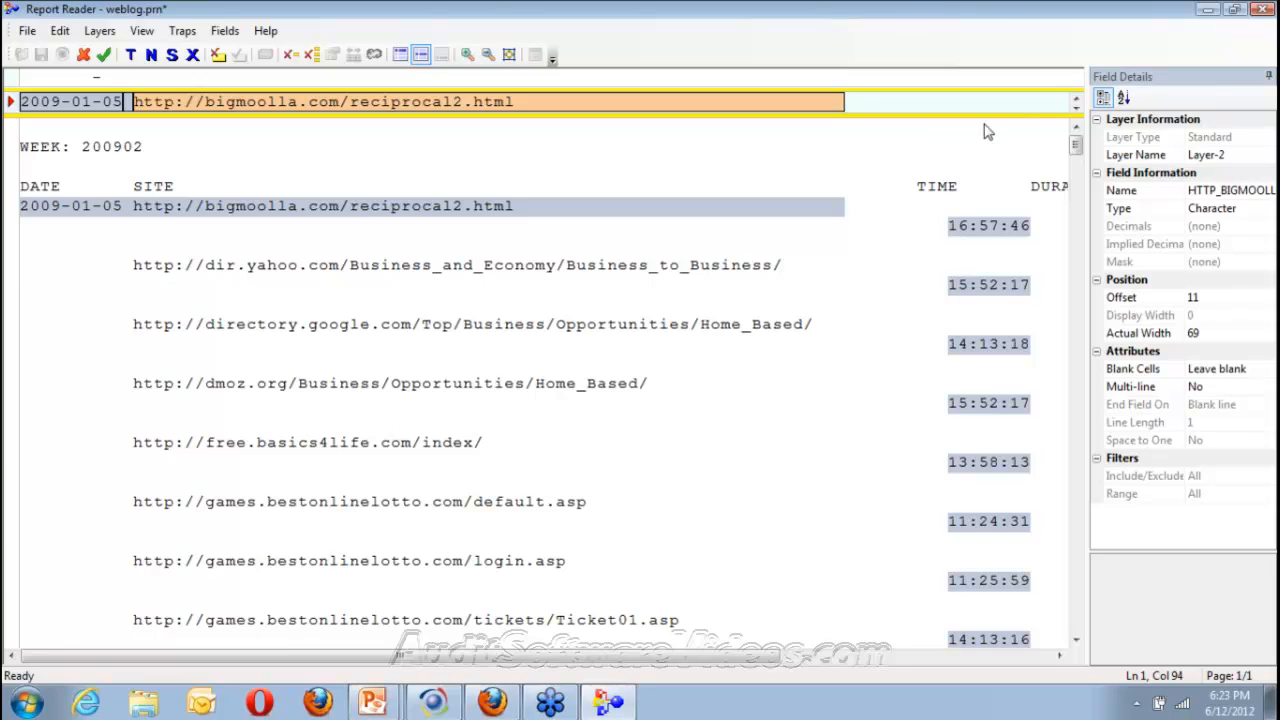
pyautogui.click(1227, 194)
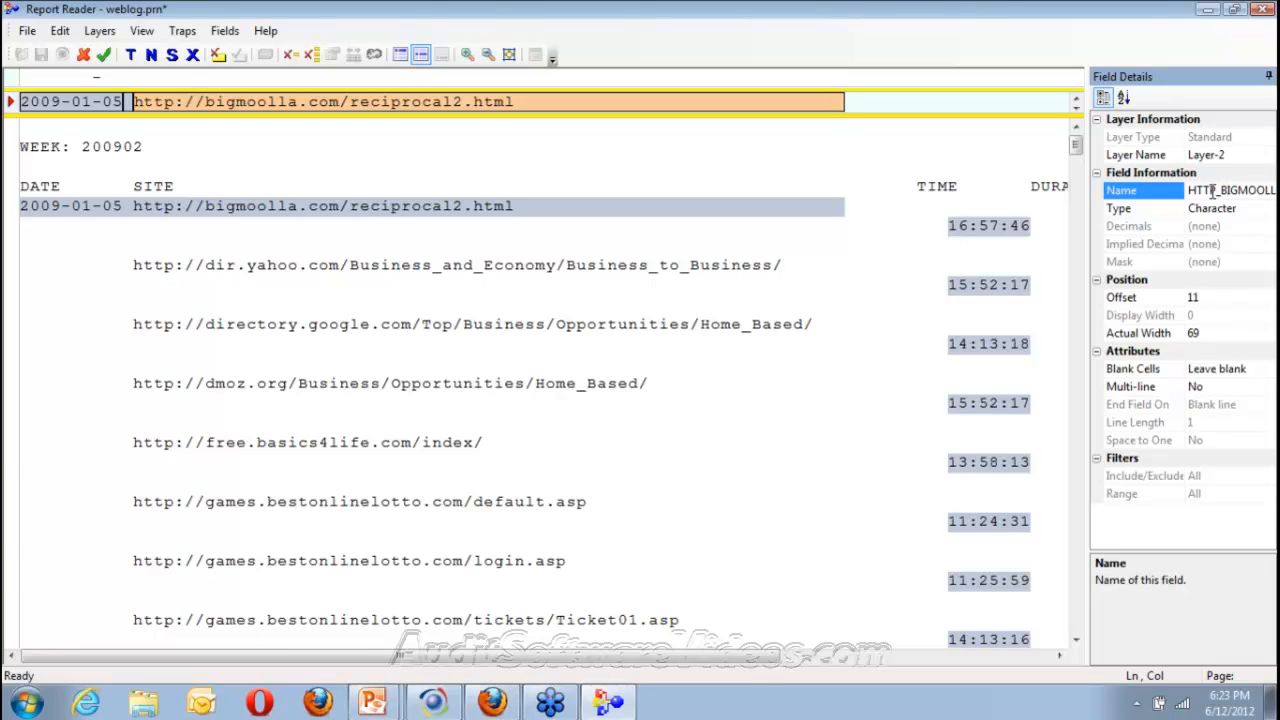
pyautogui.moveTo(1189, 190); pyautogui.dragTo(1270, 190)
pyautogui.write('Site')
pyautogui.press('Delete')
pyautogui.press('Delete')
pyautogui.press('Delete')
pyautogui.press('Delete')
pyautogui.press('Delete')
pyautogui.press('Delete')
pyautogui.press('Delete')
pyautogui.press('Delete')
pyautogui.click(1063, 232)
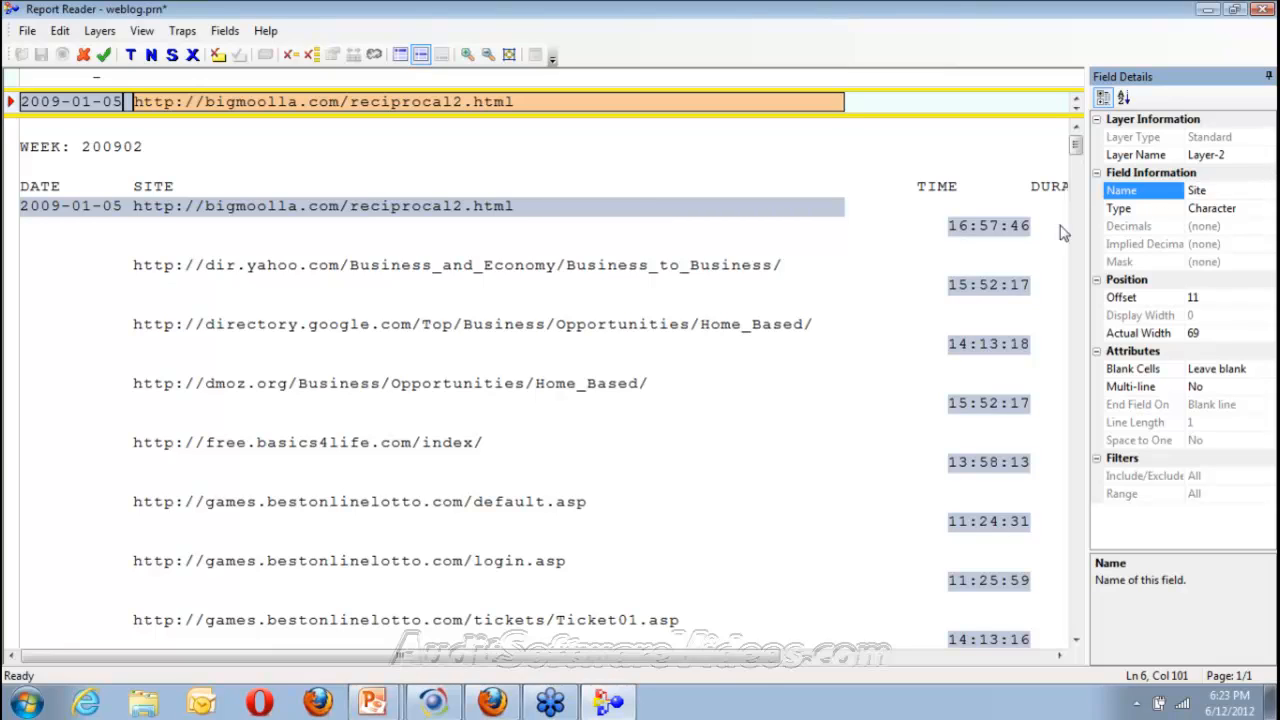
pyautogui.click(760, 106)
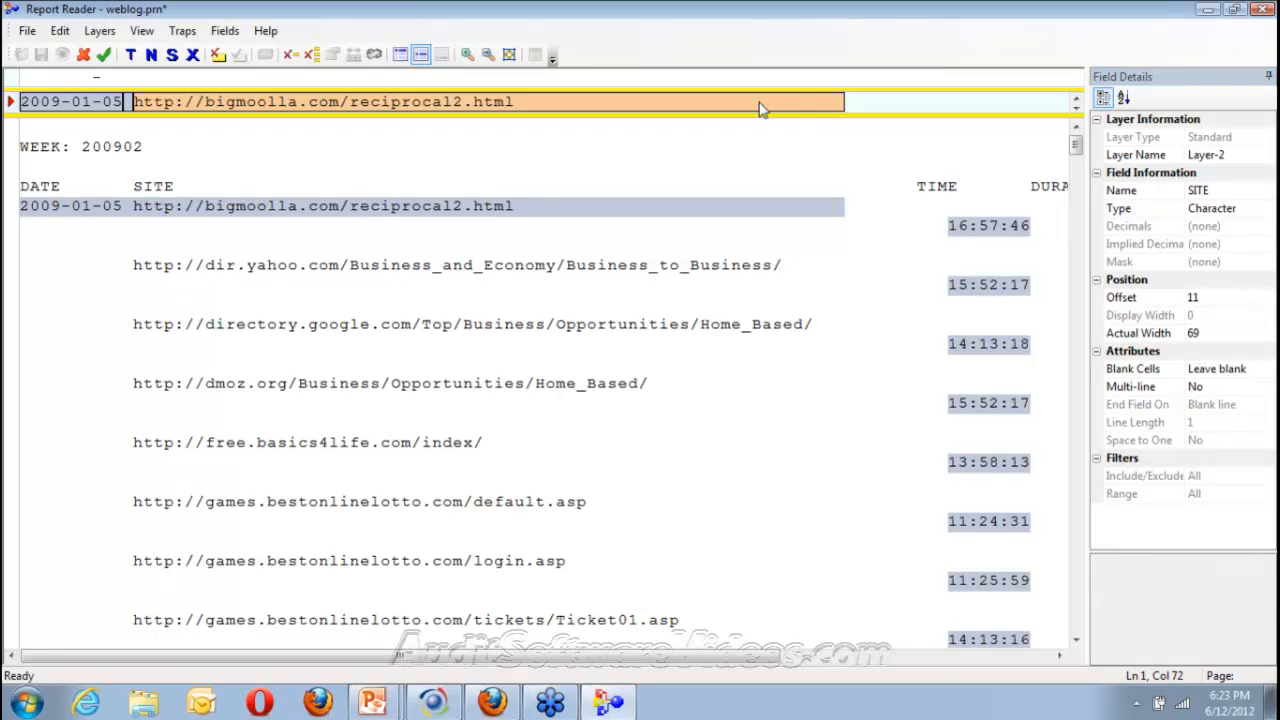
pyautogui.click(50, 52)
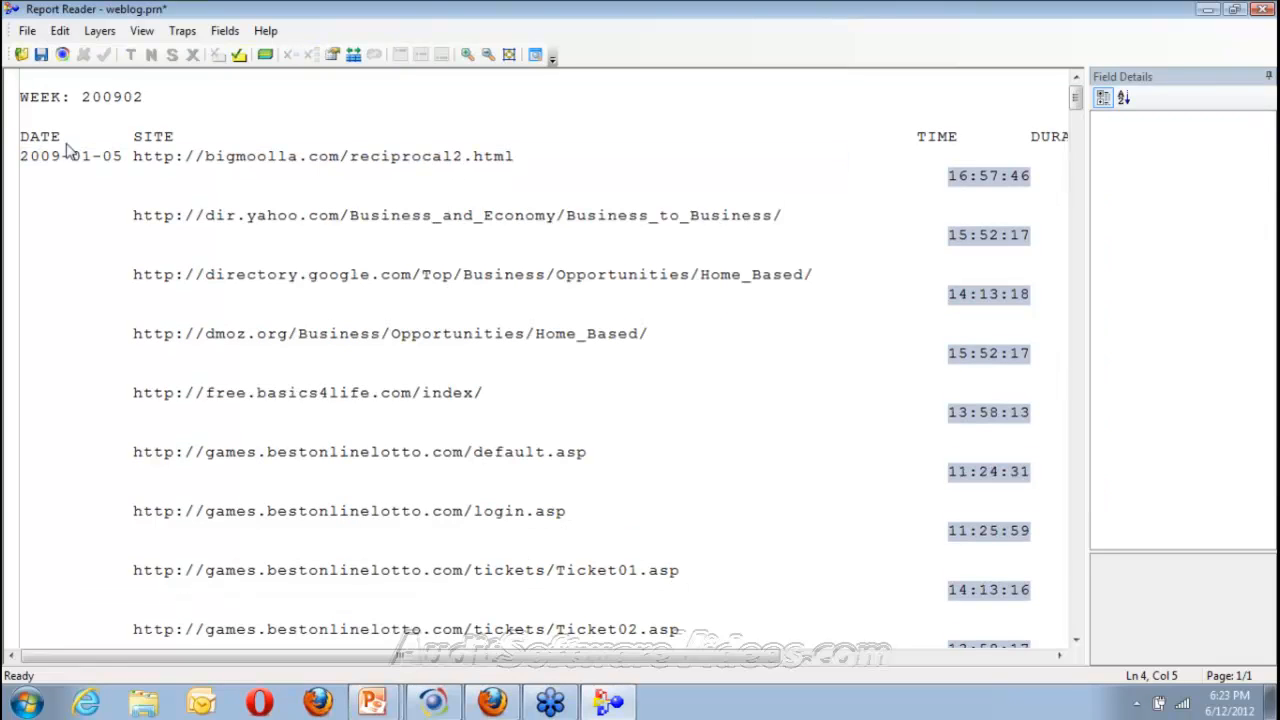
# Step: Recreate the dash-trapped layer from the first dated line and define its date value as a field named Date
pyautogui.doubleClick(72, 156)
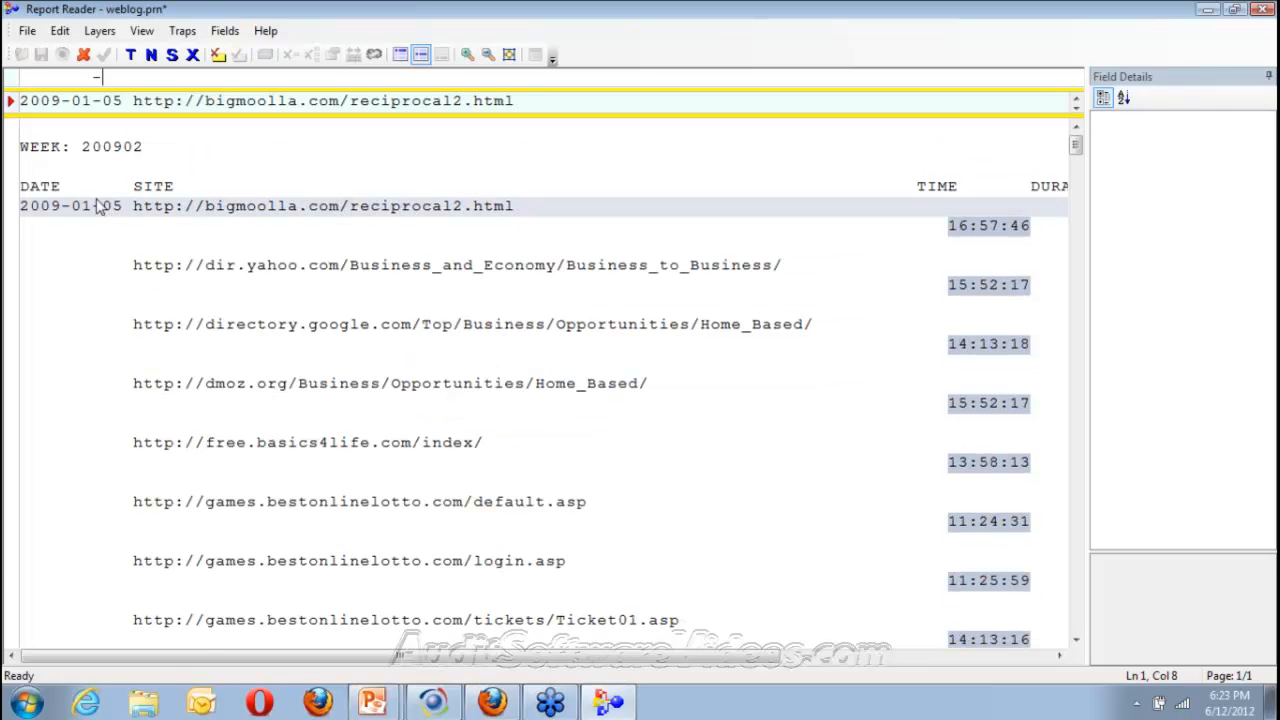
pyautogui.moveTo(22, 101); pyautogui.dragTo(121, 101)
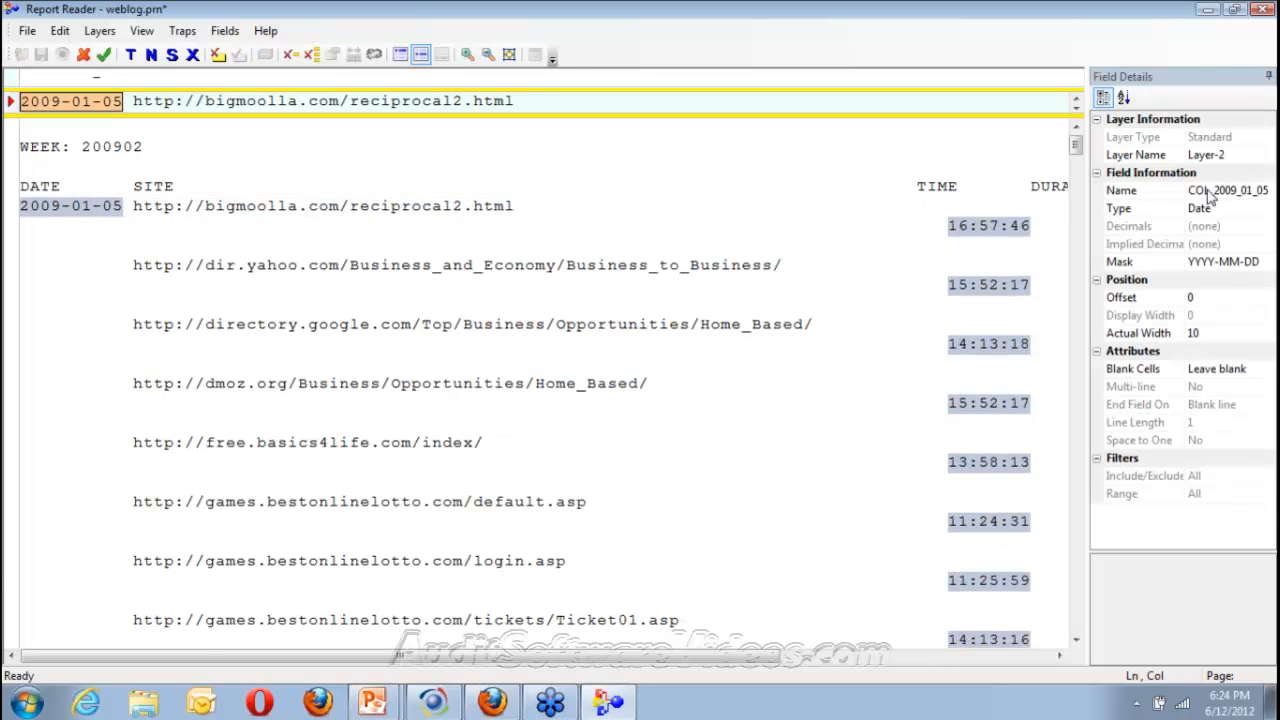
pyautogui.click(1210, 191)
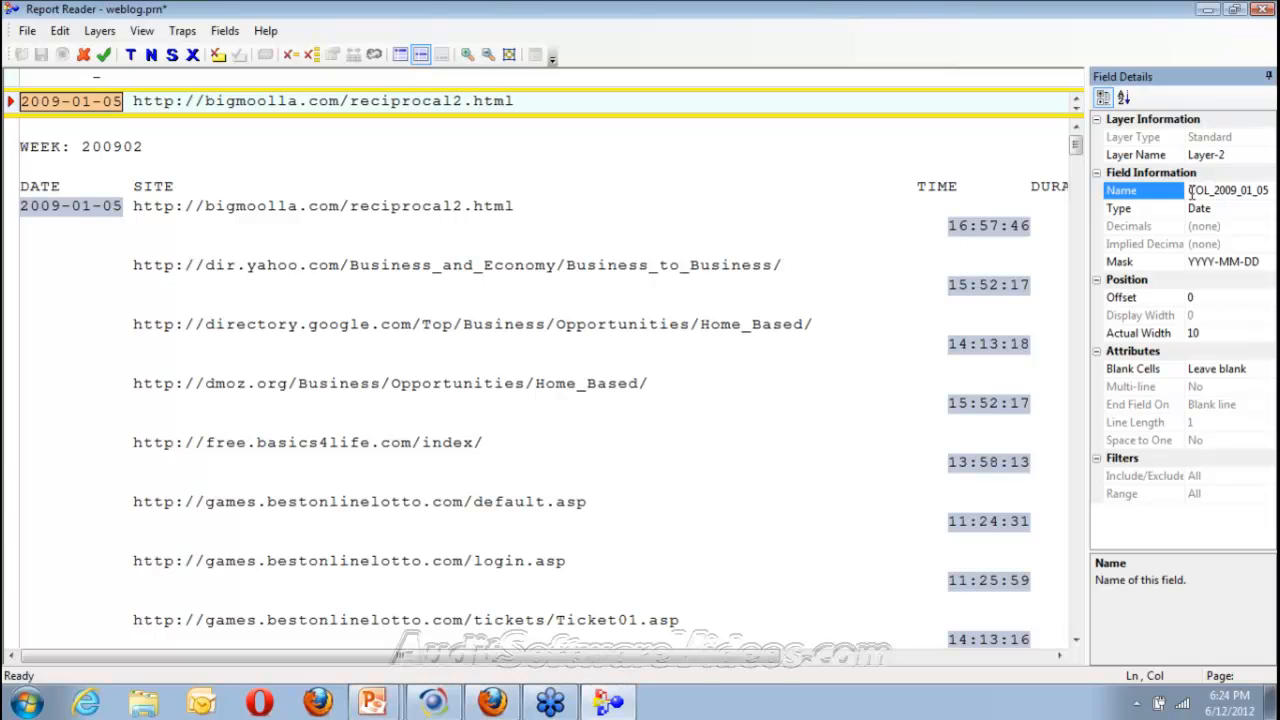
pyautogui.doubleClick(1210, 191)
pyautogui.write('Date')
pyautogui.press('Return')
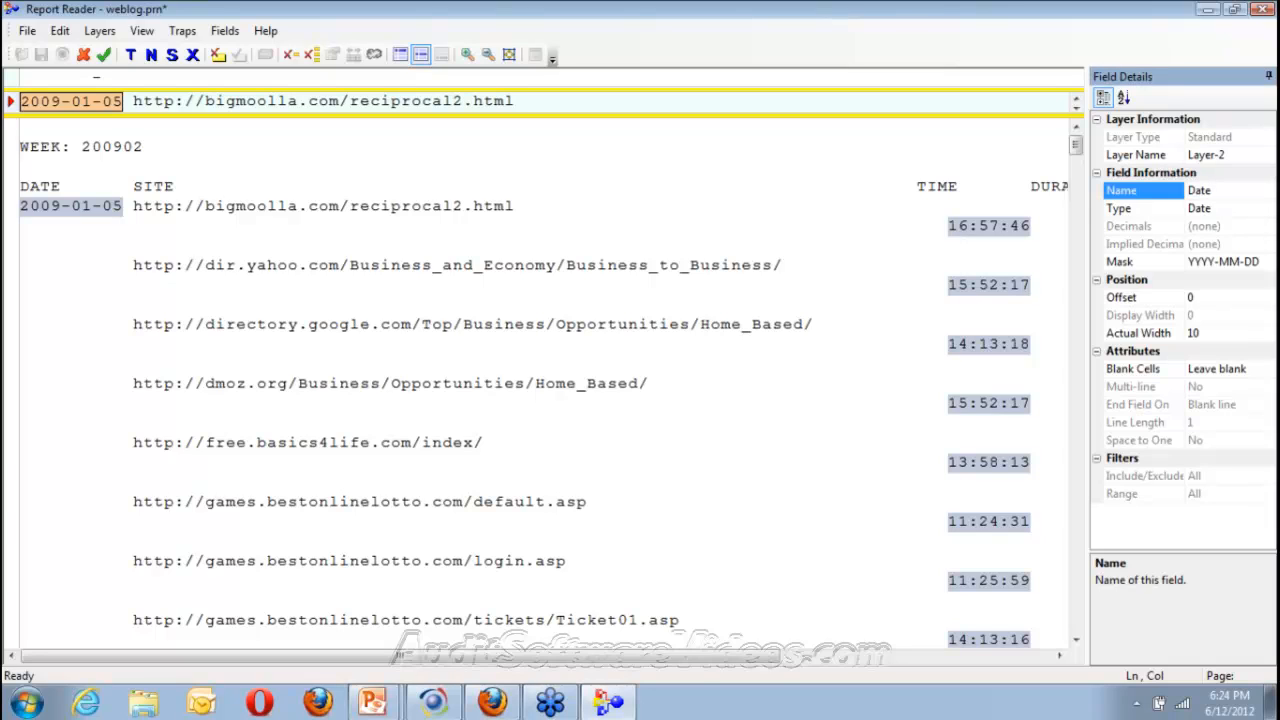
# Step: Set the Date field's blank cells to use the value from the previous record, and save the layer
pyautogui.click(1218, 369)
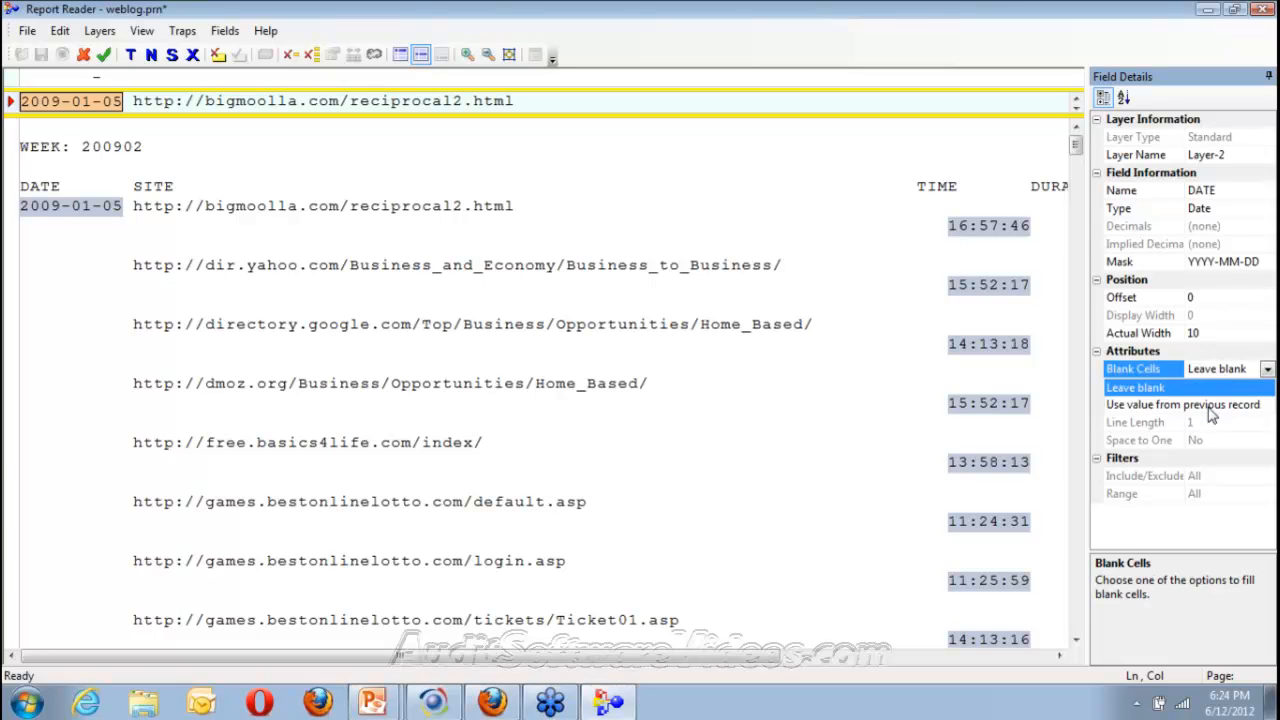
pyautogui.click(1211, 405)
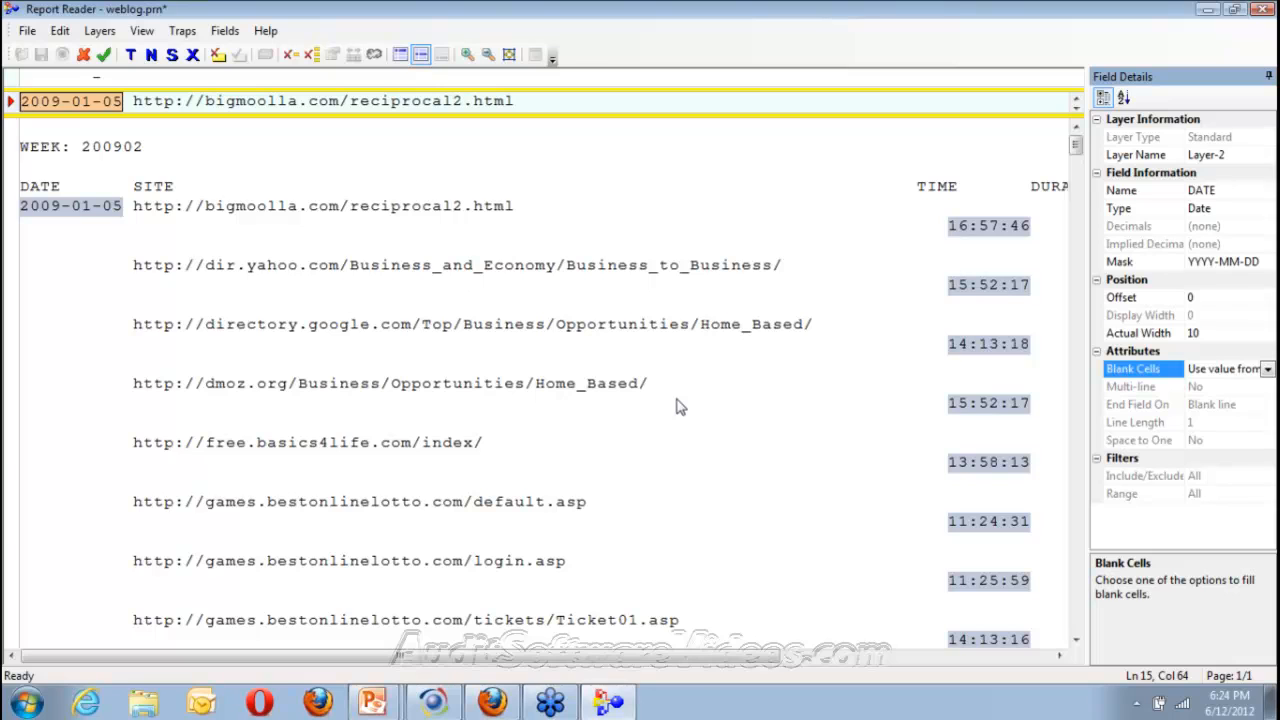
pyautogui.click(104, 54)
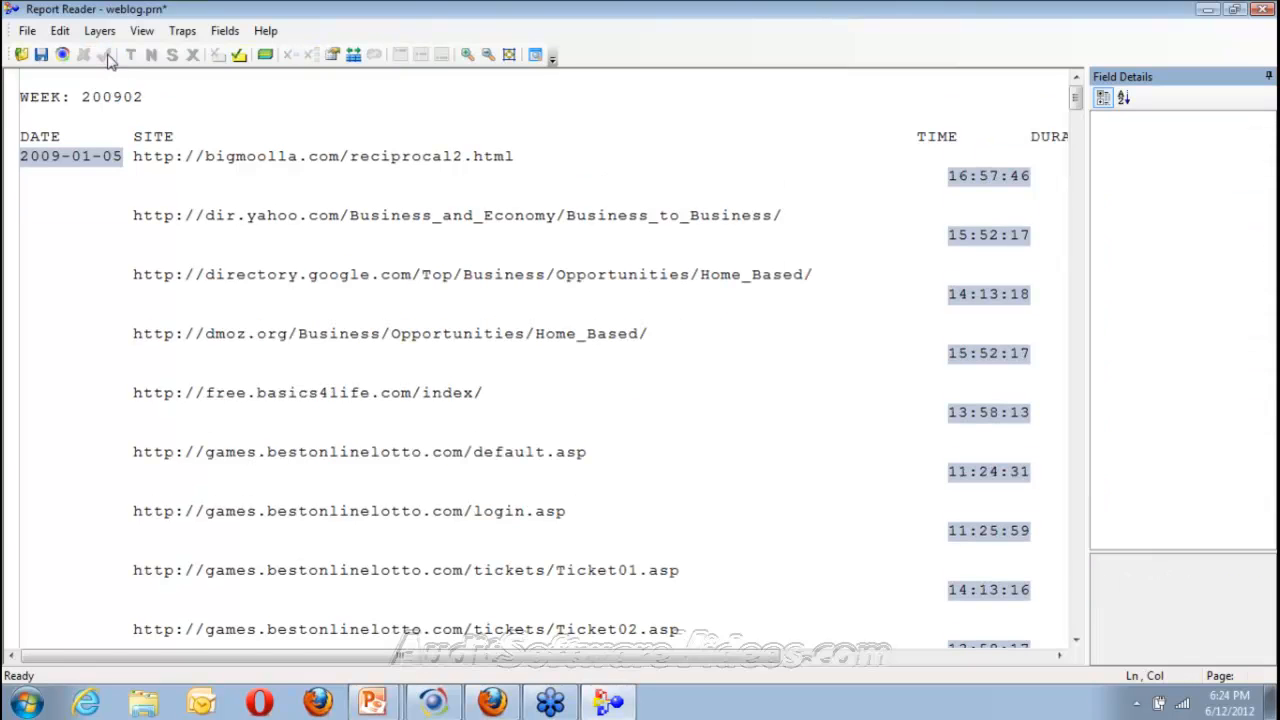
# Step: Create a standard layer from the first site address line and trap it on the literal text "://"
pyautogui.click(140, 164)
pyautogui.click(350, 162)
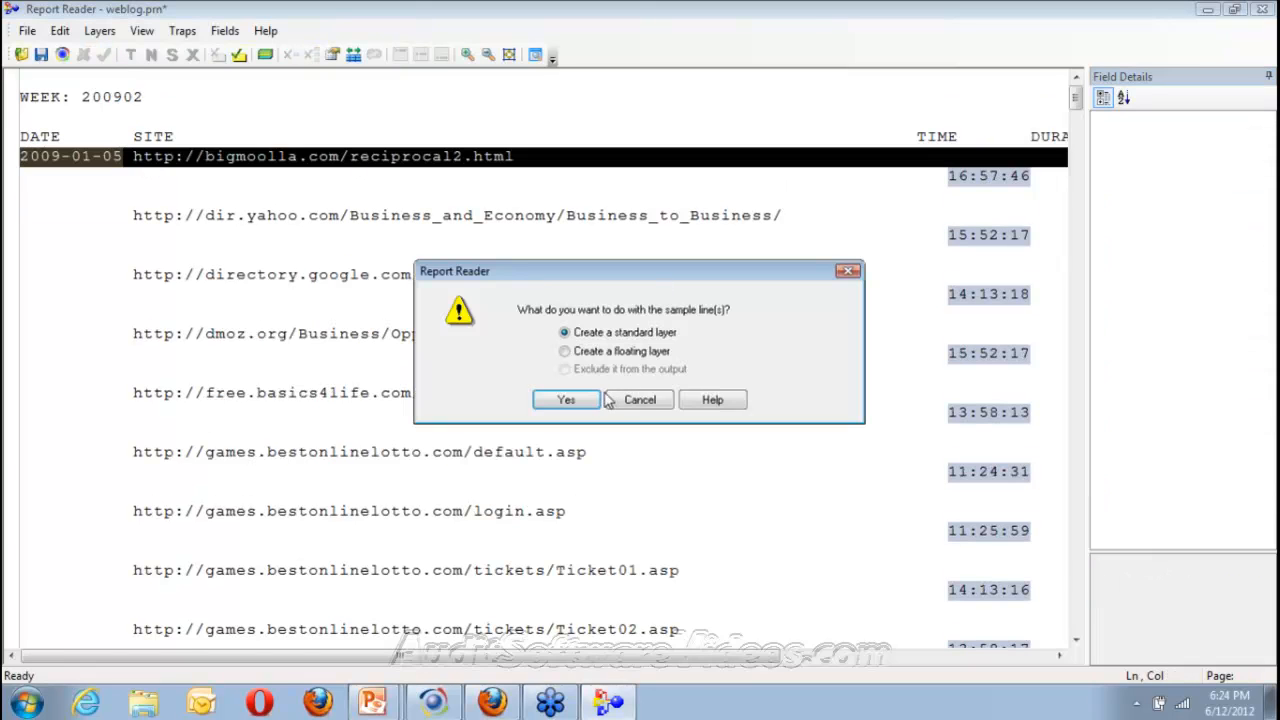
pyautogui.click(566, 400)
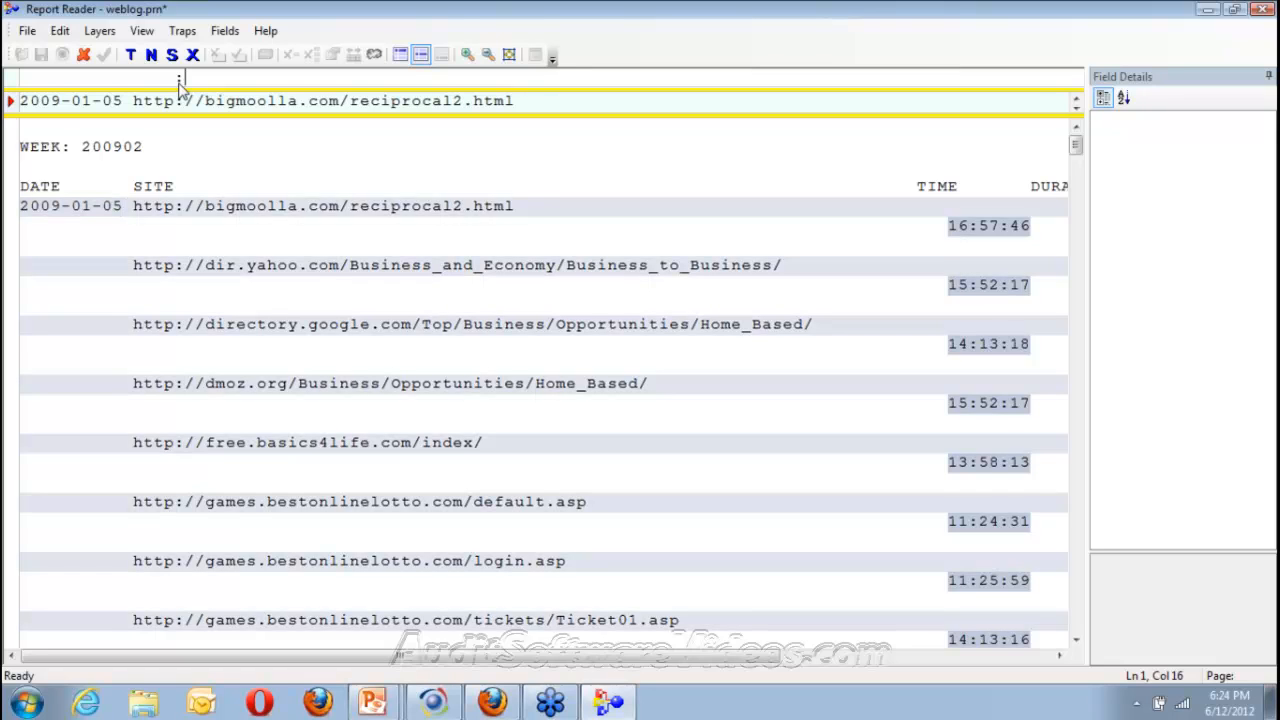
pyautogui.write('//')
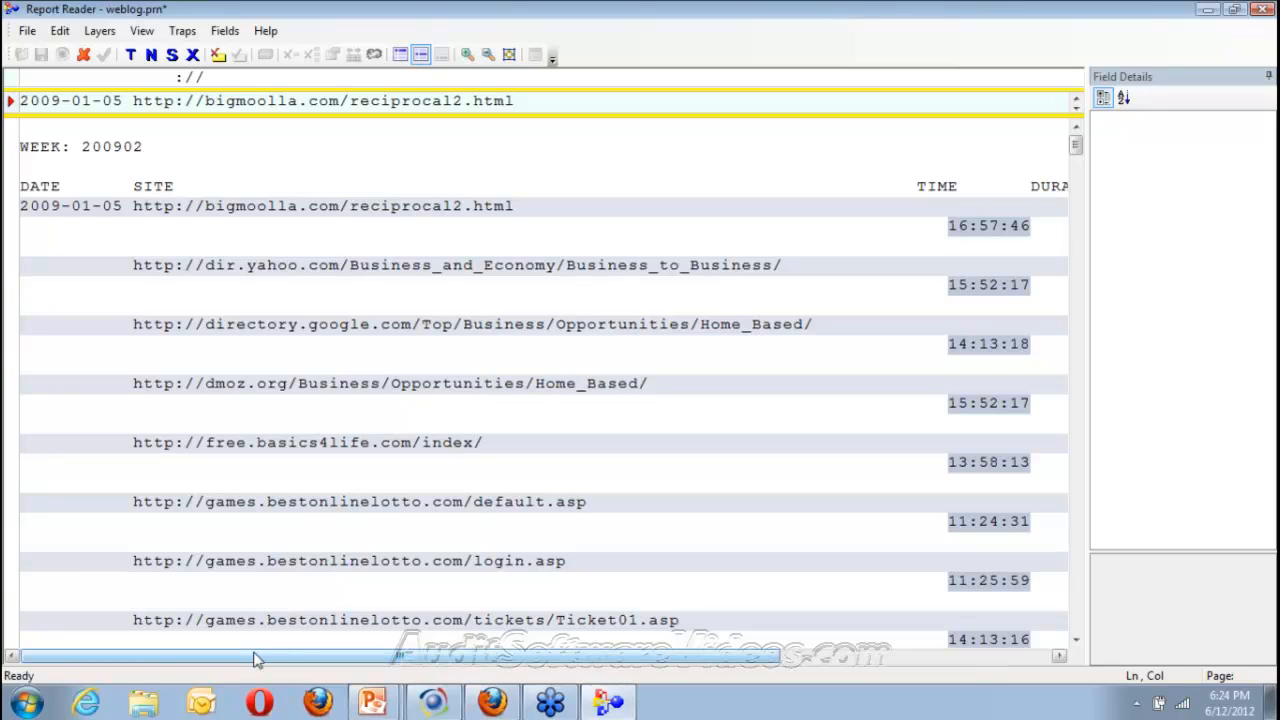
# Step: Define the site address as a field named Site with width 72, fill its blank cells from the previous record, and save the layer
pyautogui.moveTo(137, 101); pyautogui.dragTo(869, 80)
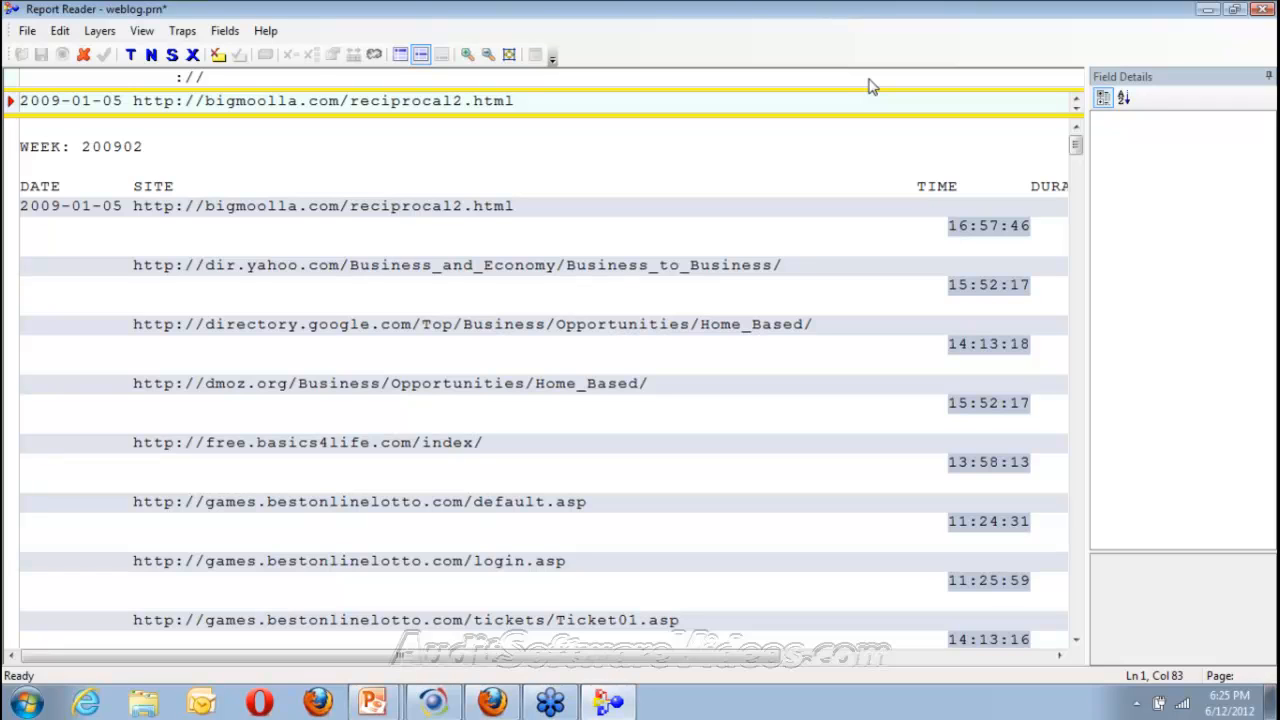
pyautogui.moveTo(135, 101); pyautogui.dragTo(869, 80)
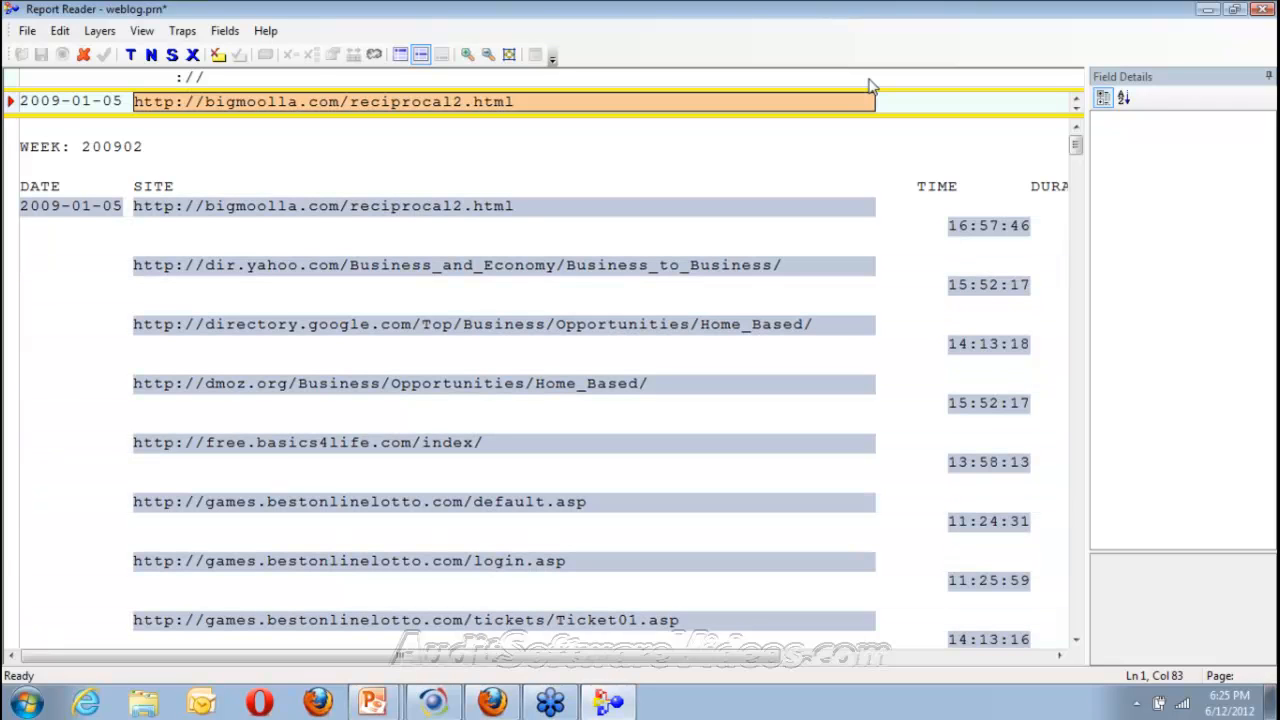
pyautogui.doubleClick(1217, 190)
pyautogui.write('Site')
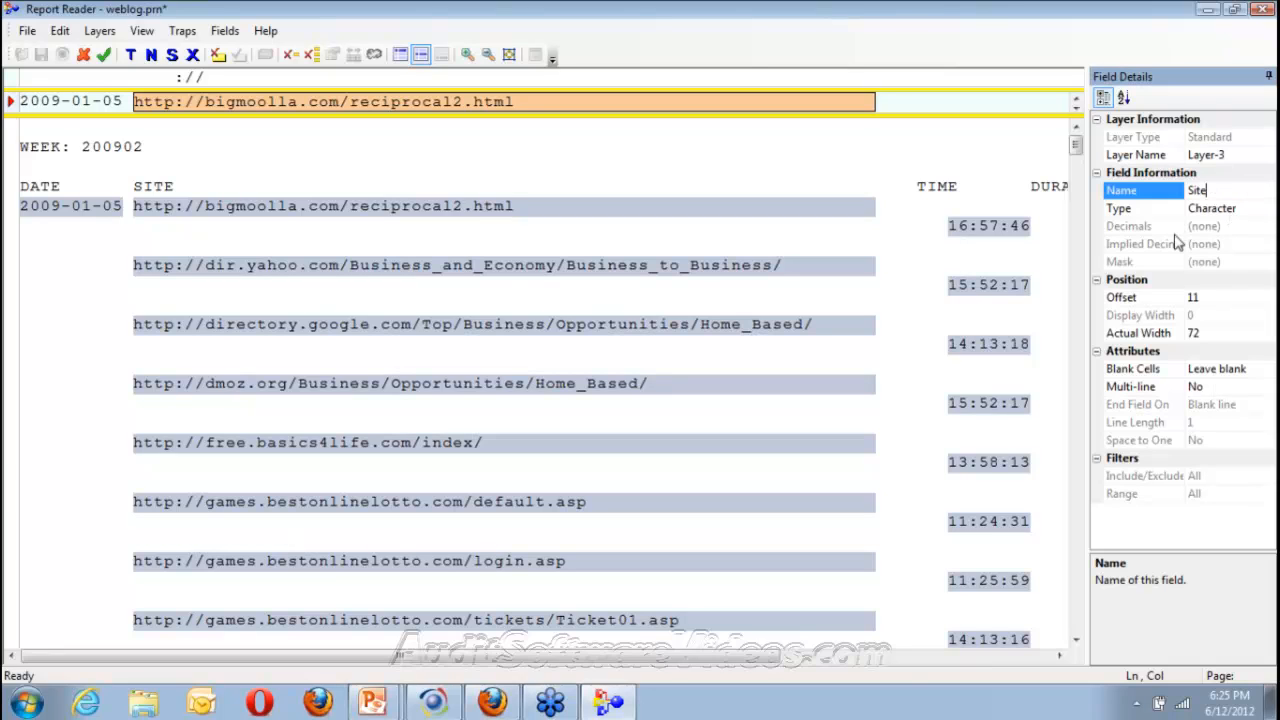
pyautogui.click(1240, 373)
pyautogui.click(1232, 409)
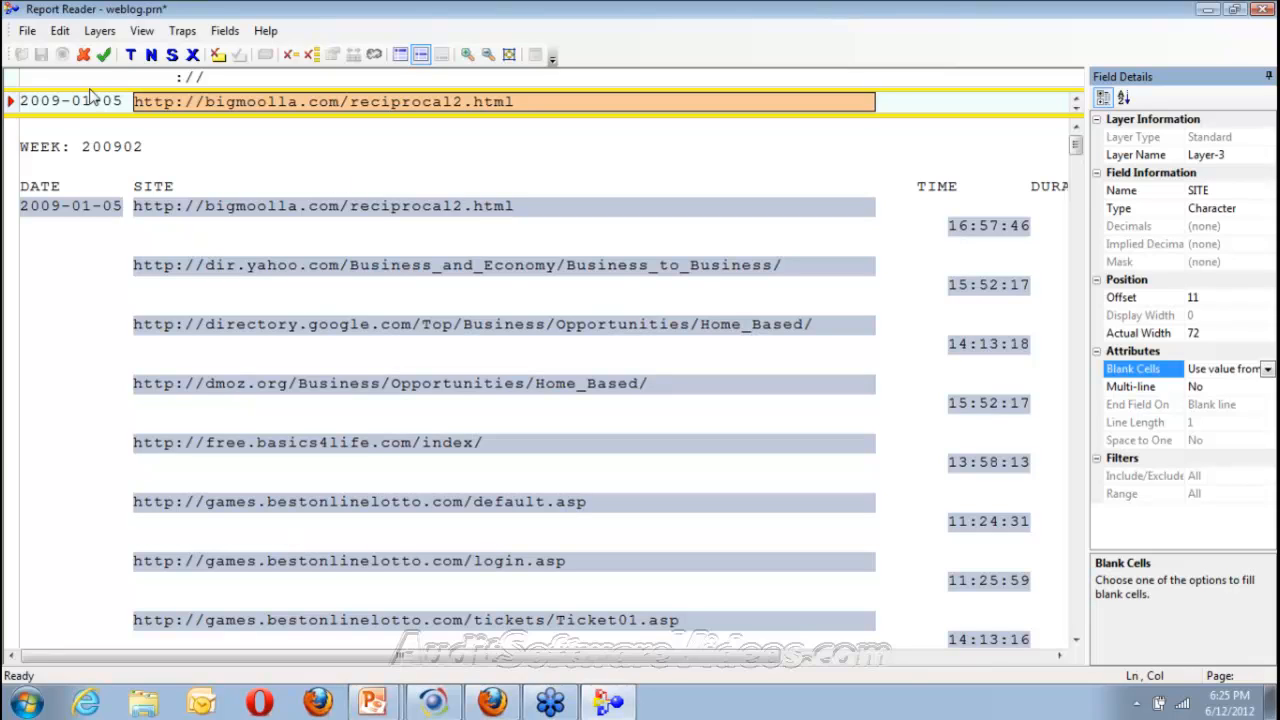
pyautogui.click(105, 56)
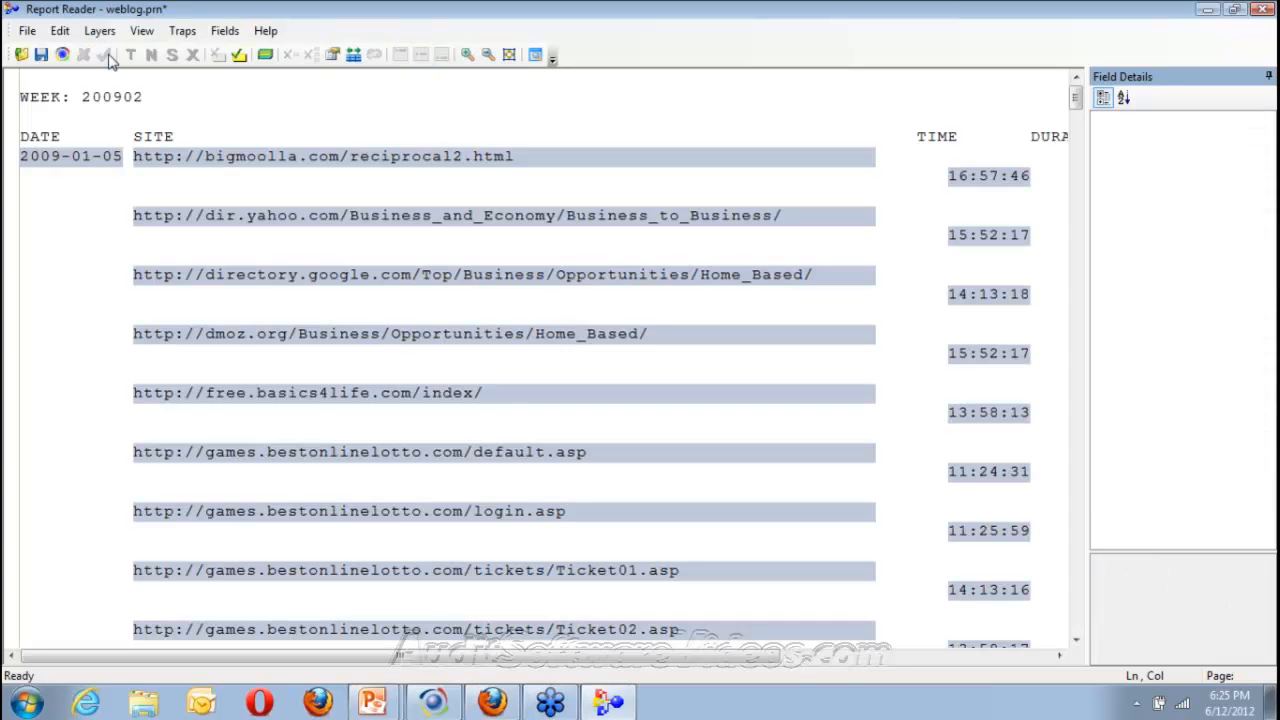
# Step: Create a standard layer from the WEEK line with its number as numeric field WEEK, fill blank cells from the previous record, and save it
pyautogui.click(195, 101)
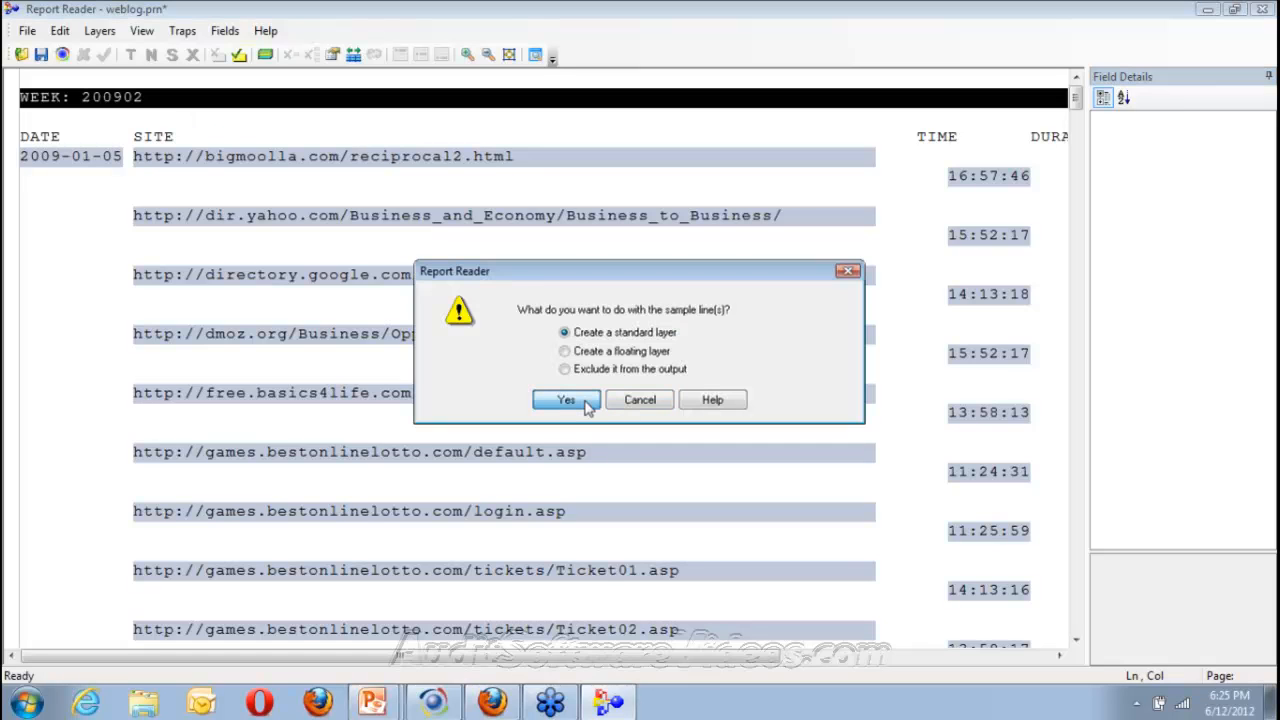
pyautogui.click(586, 404)
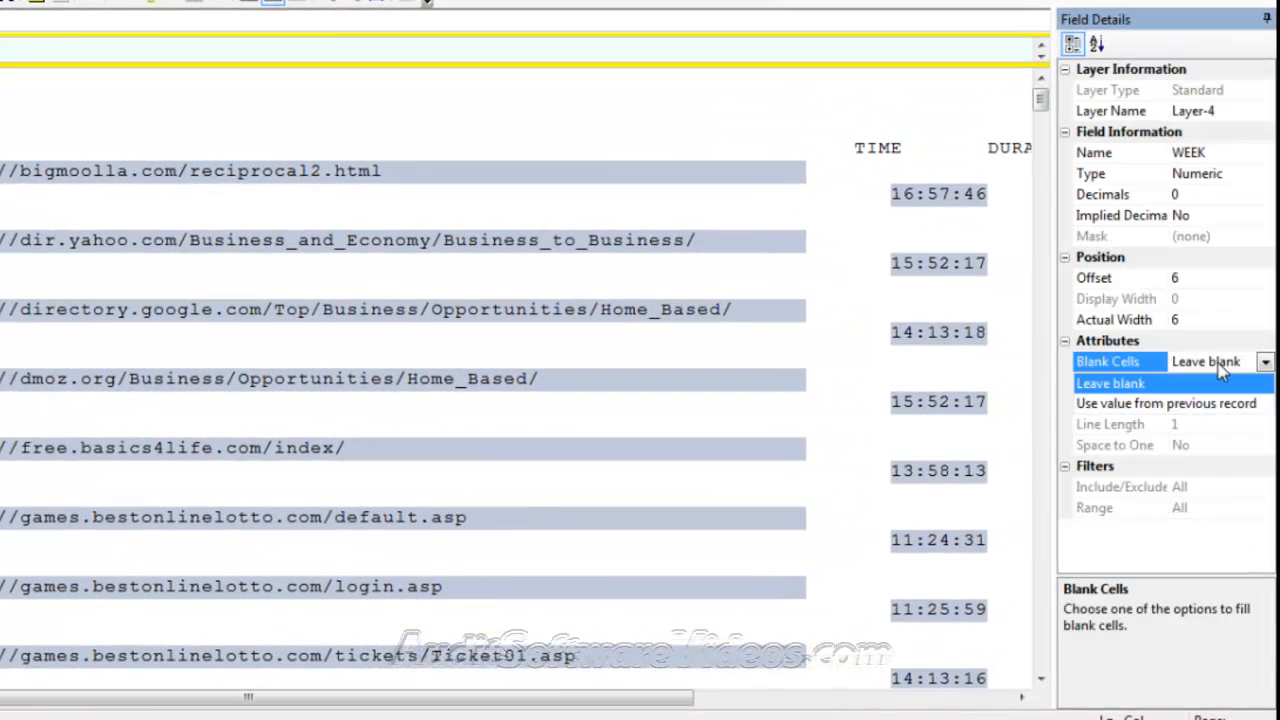
pyautogui.click(1190, 403)
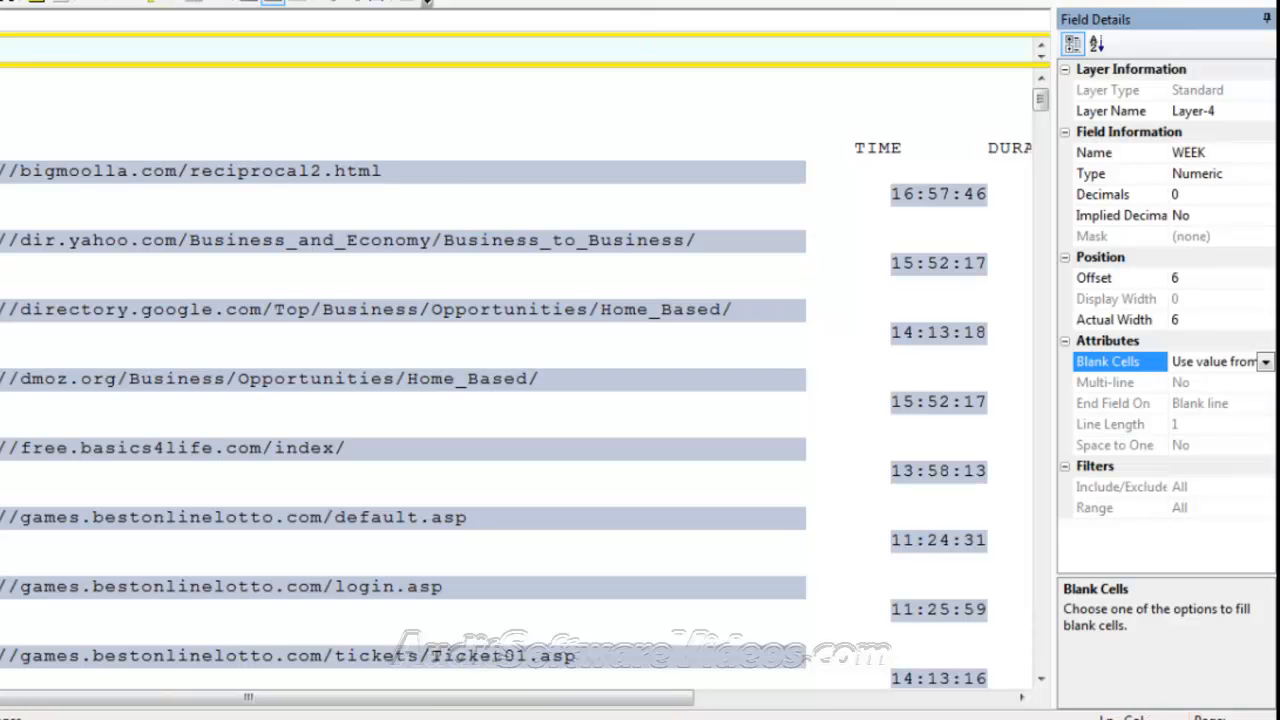
pyautogui.click(272, 2)
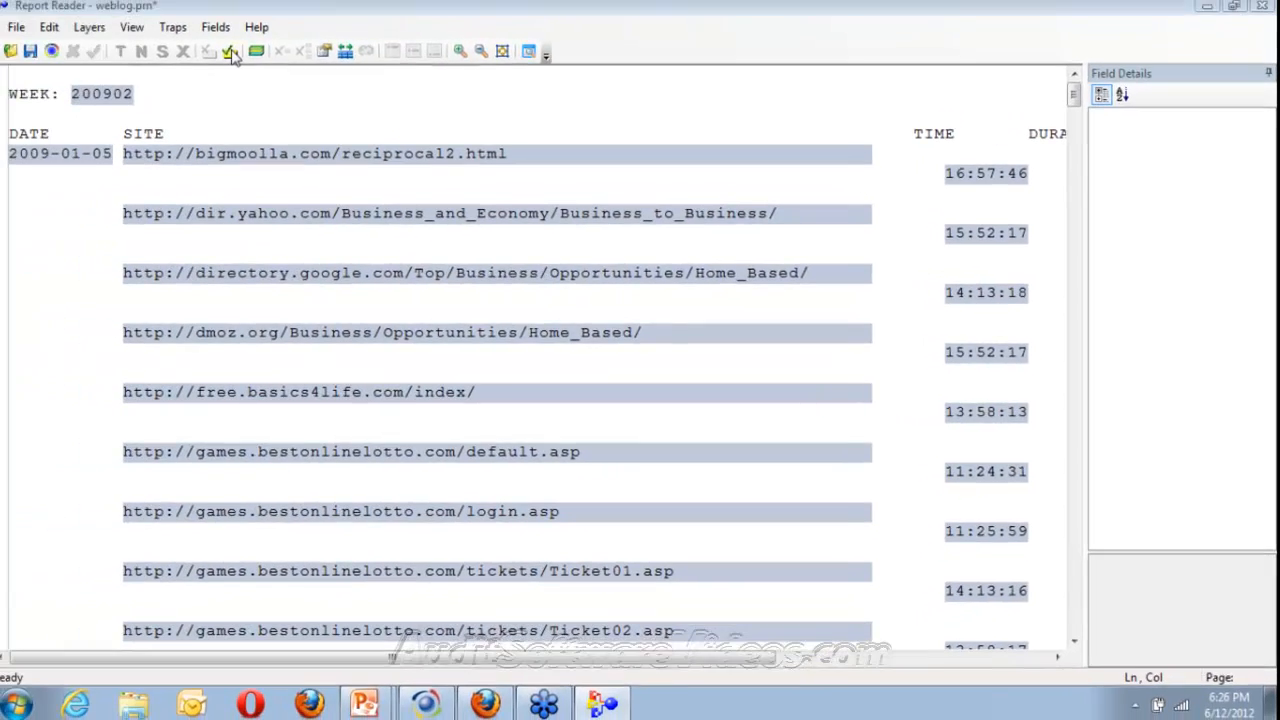
# Step: Validate the fields by scanning for errors and widen the SITE field to 90 wherever addresses are cut off
pyautogui.click(240, 55)
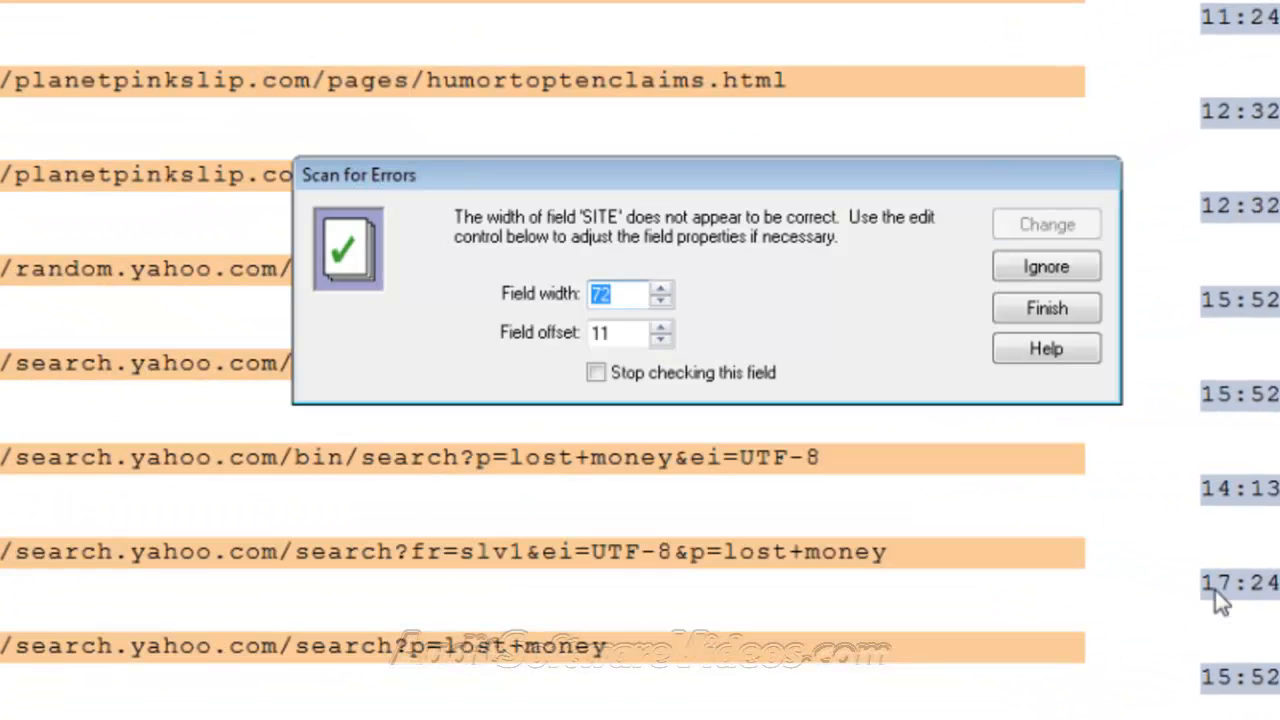
pyautogui.click(661, 288)
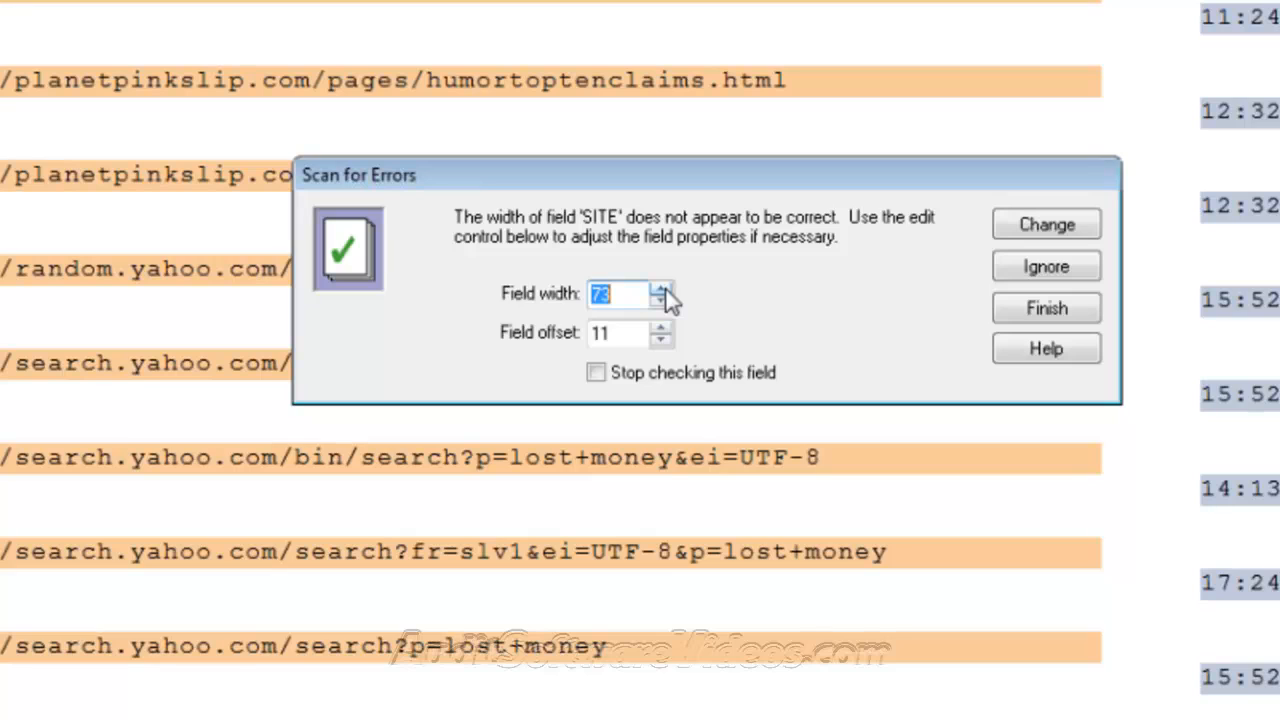
pyautogui.click(661, 288)
pyautogui.click(661, 288)
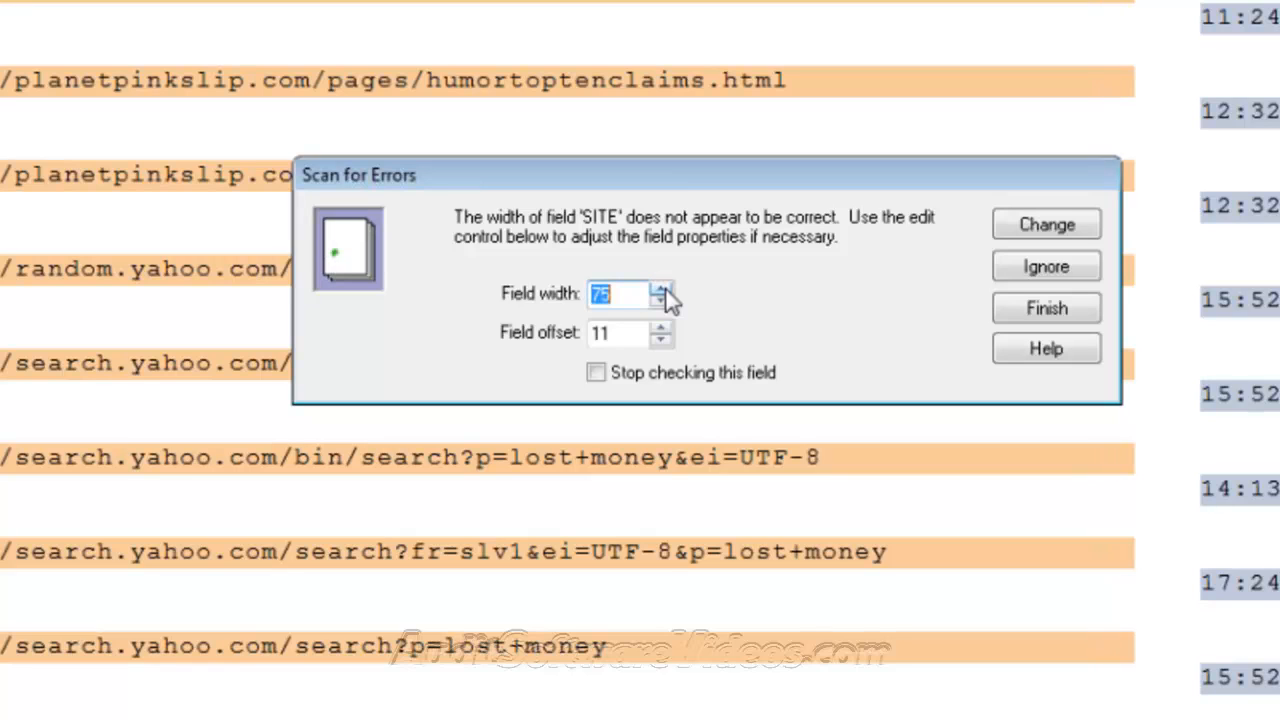
pyautogui.click(661, 288)
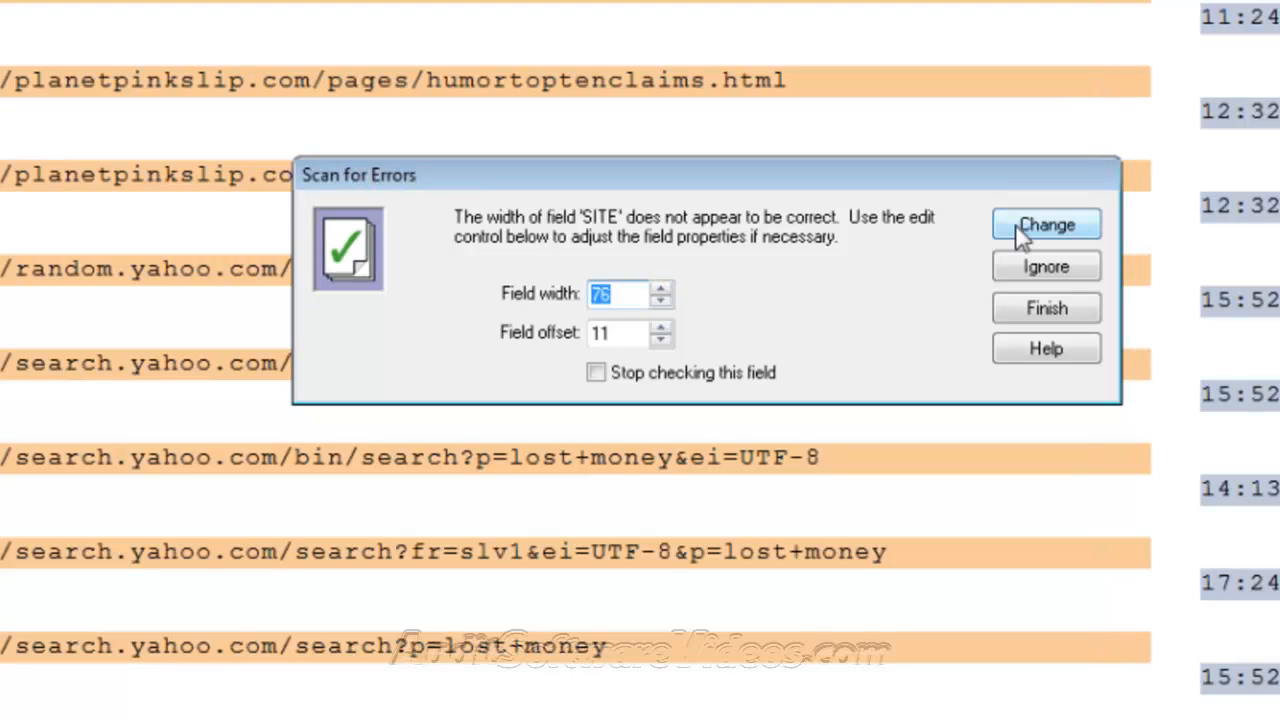
pyautogui.click(1076, 220)
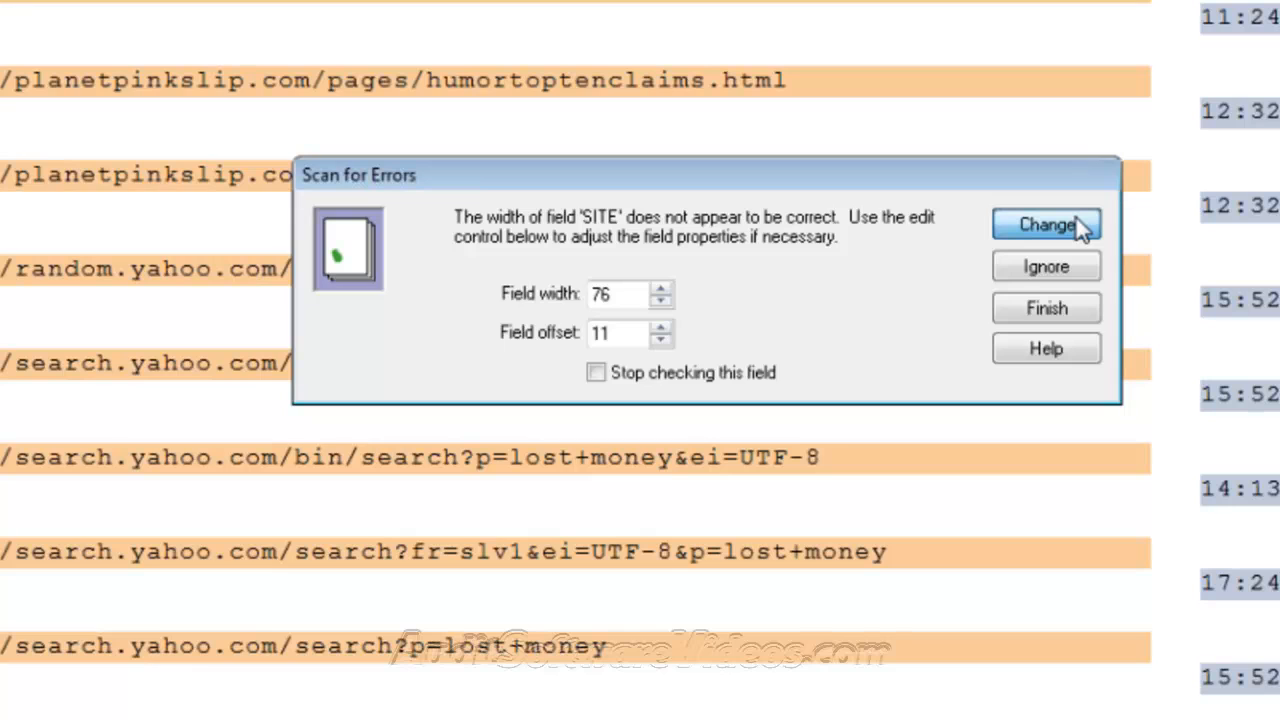
pyautogui.click(660, 288)
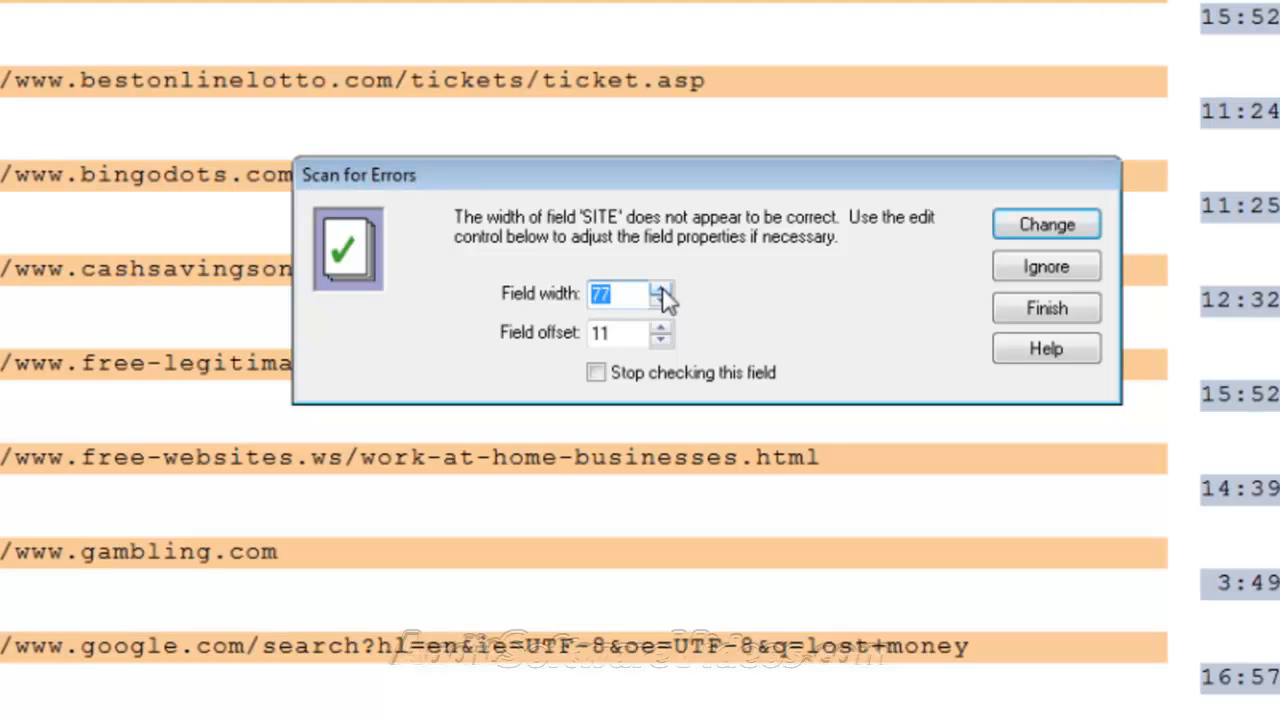
pyautogui.click(1040, 230)
pyautogui.click(660, 289)
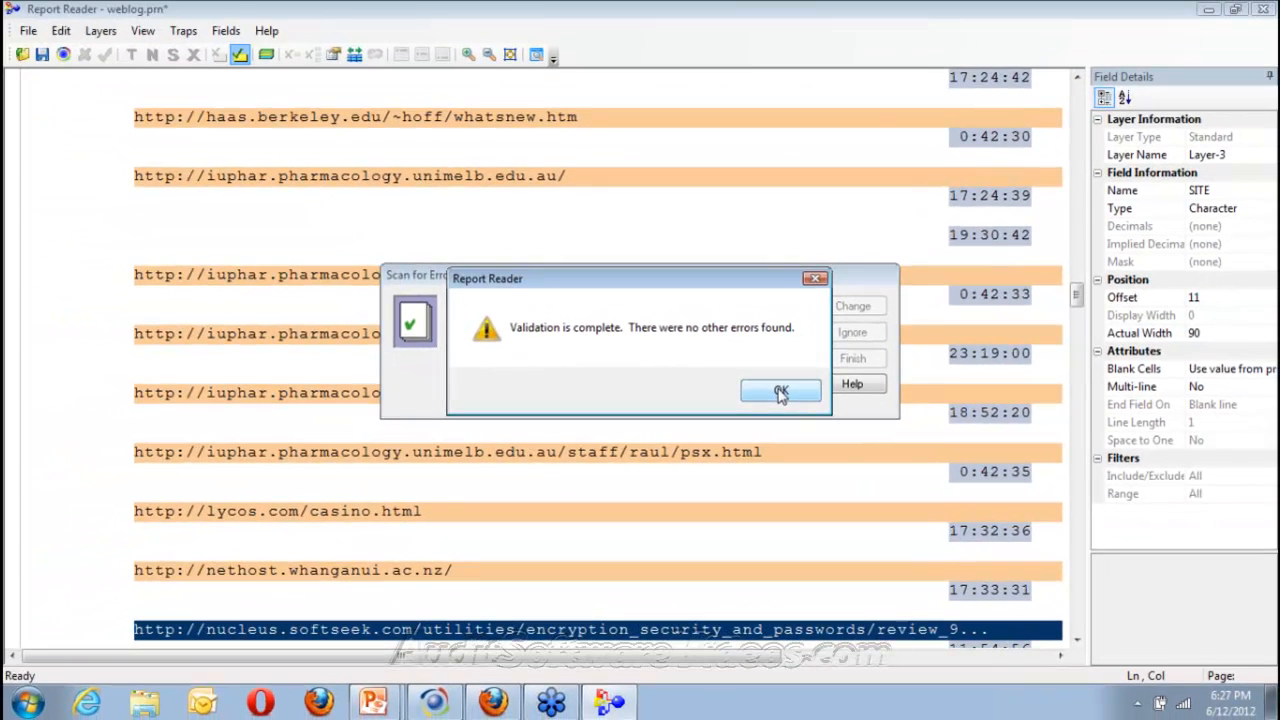
pyautogui.click(781, 392)
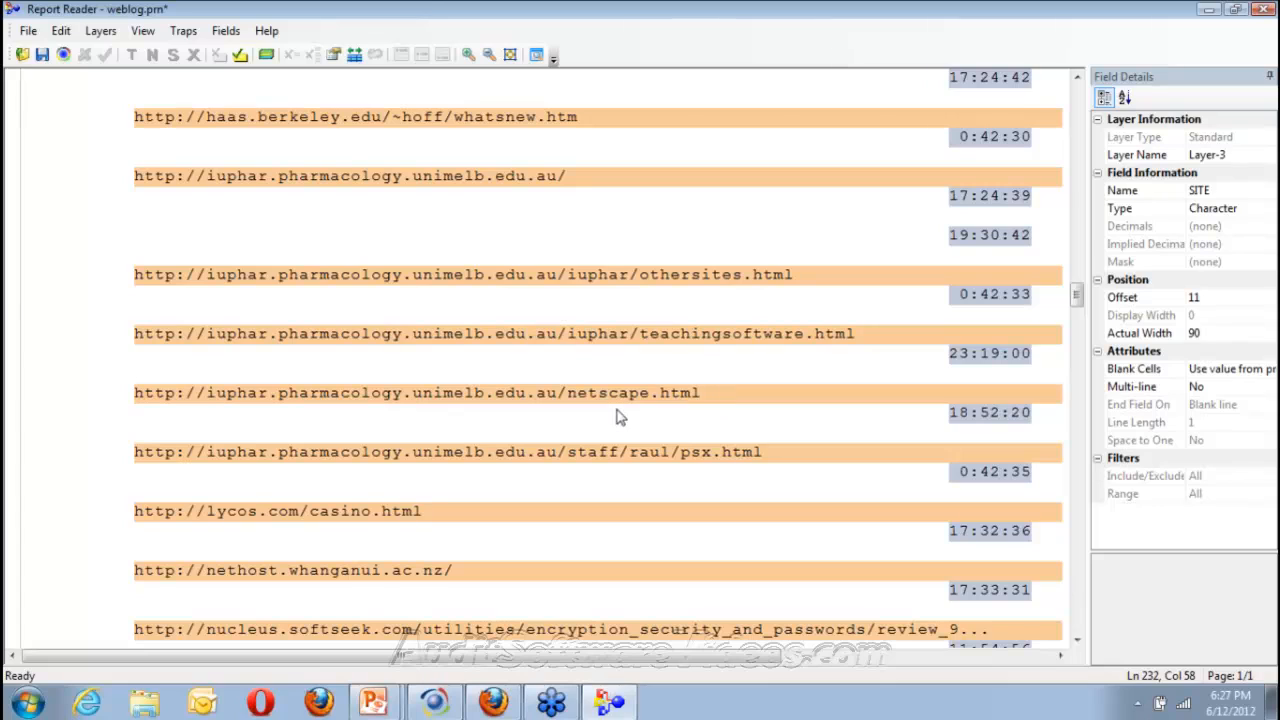
# Step: Preview the database that the layers produce and check its columns and their names
pyautogui.click(27, 32)
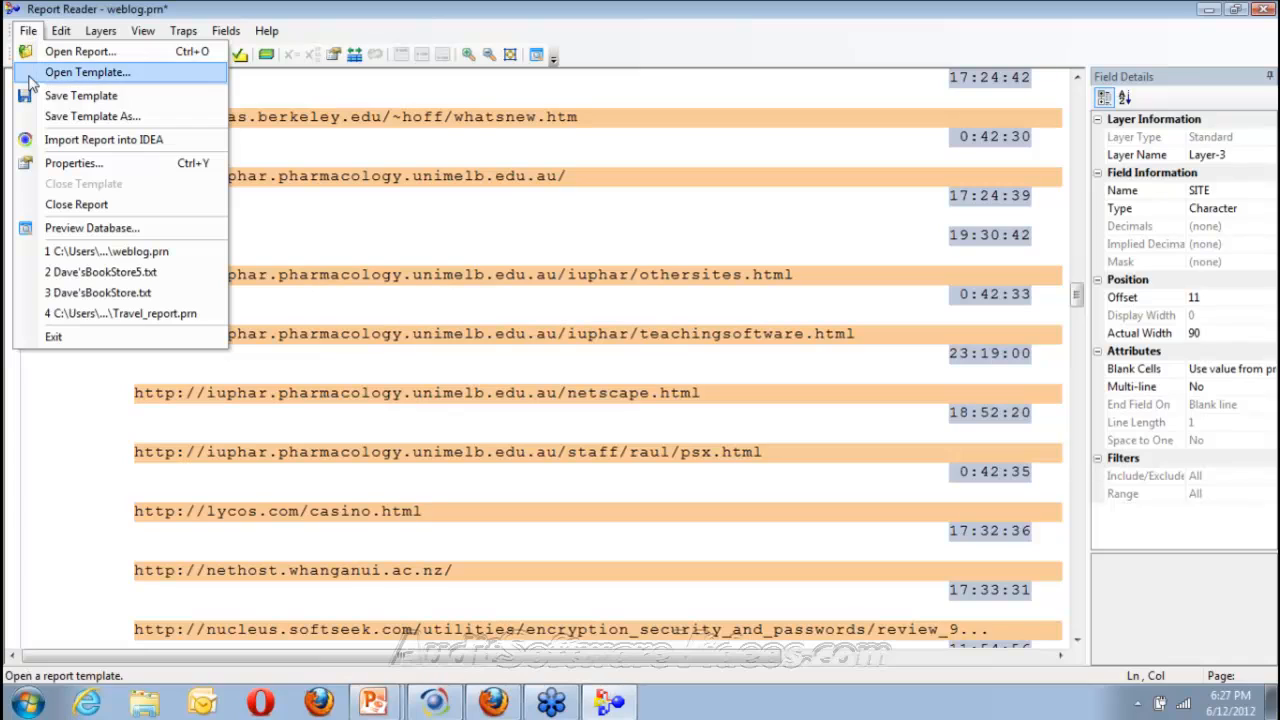
pyautogui.click(91, 231)
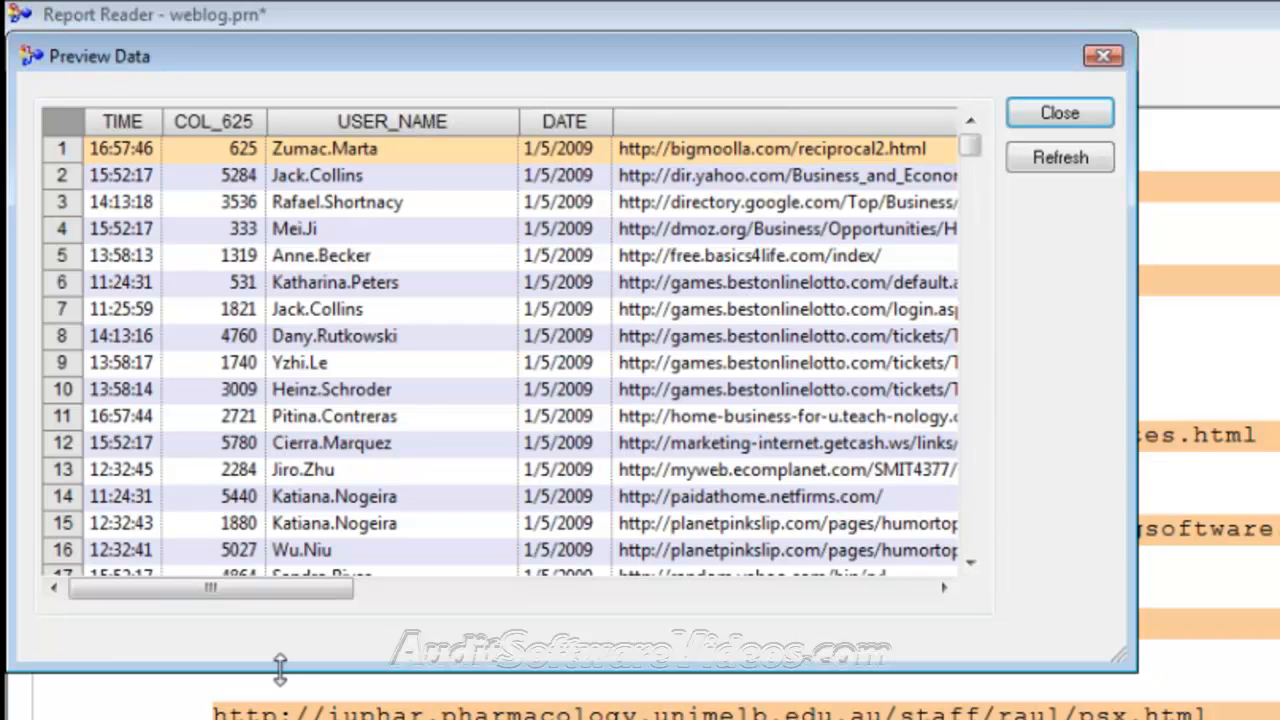
pyautogui.moveTo(250, 588); pyautogui.dragTo(538, 588)
pyautogui.click(1061, 113)
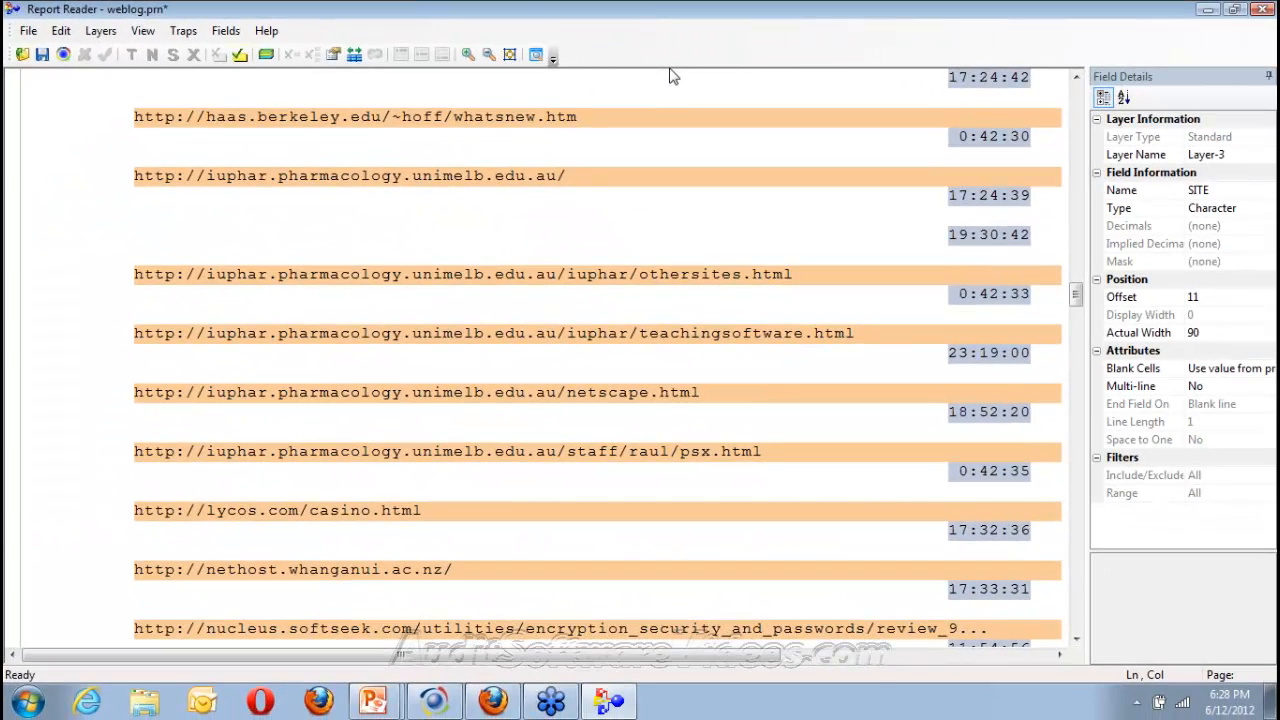
# Step: Rename the COL_625 field in the base layer as Duration and save the layer
pyautogui.click(878, 659)
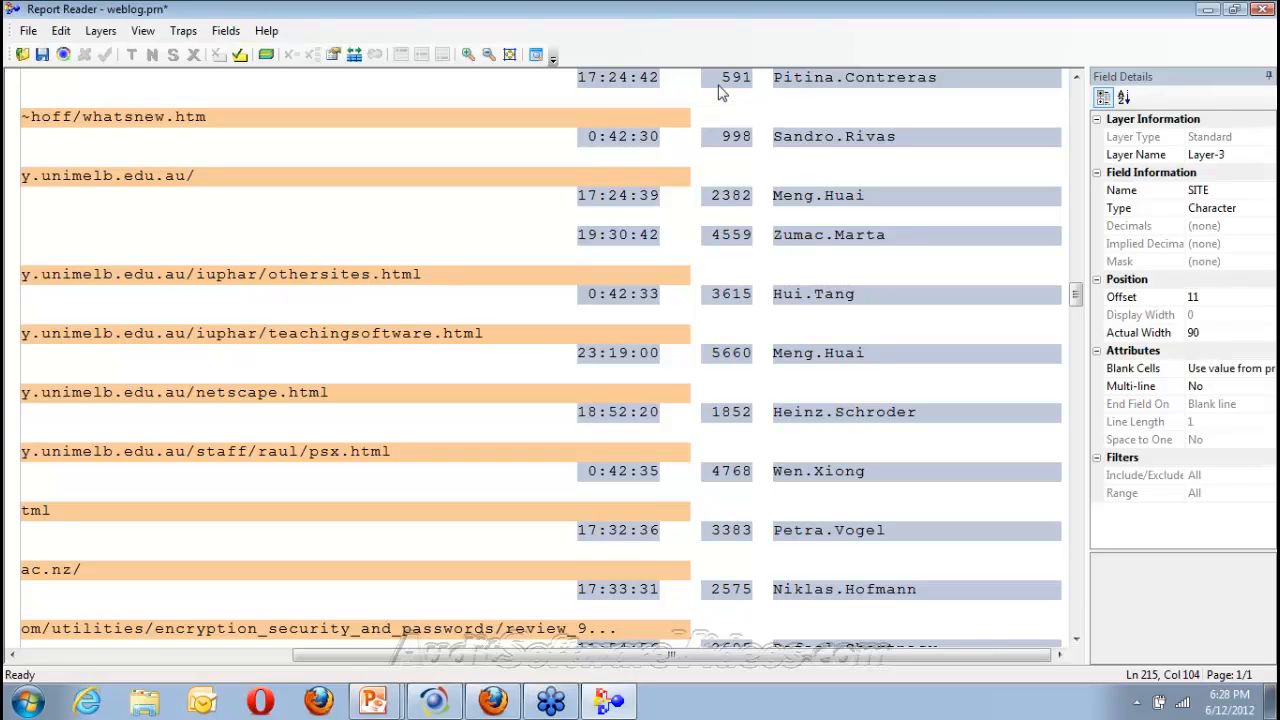
pyautogui.click(722, 86)
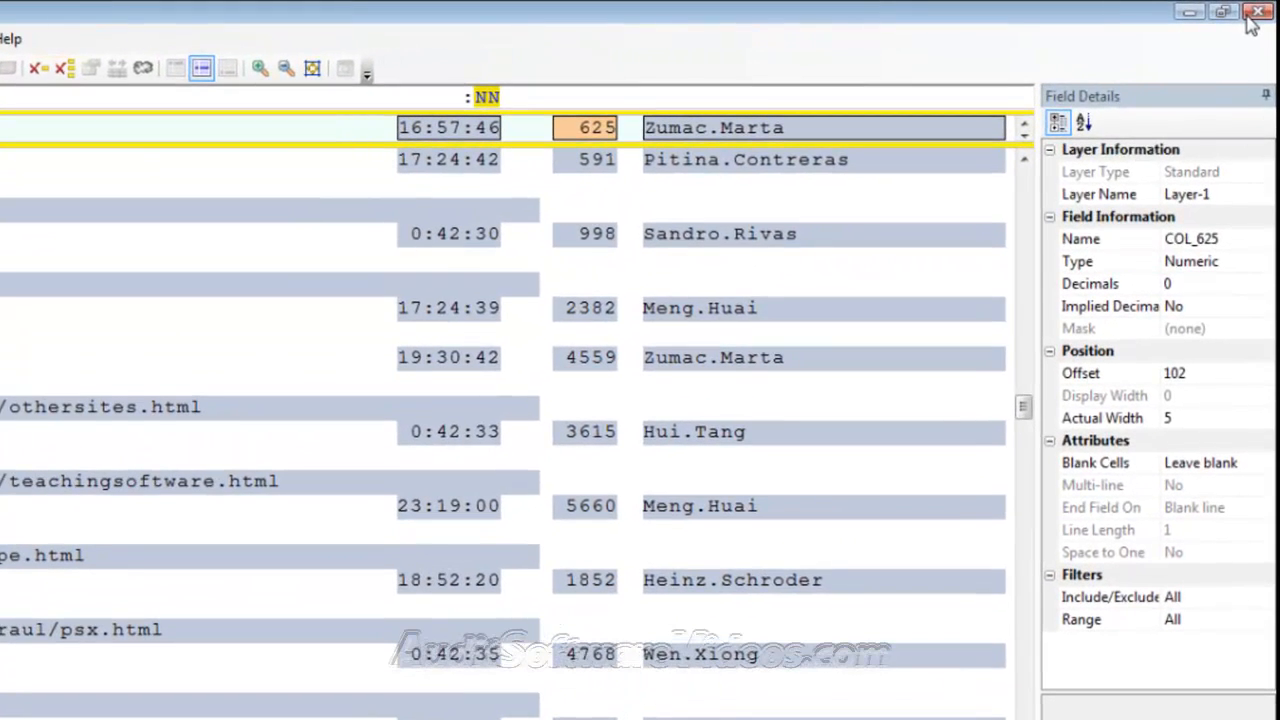
pyautogui.click(1121, 190)
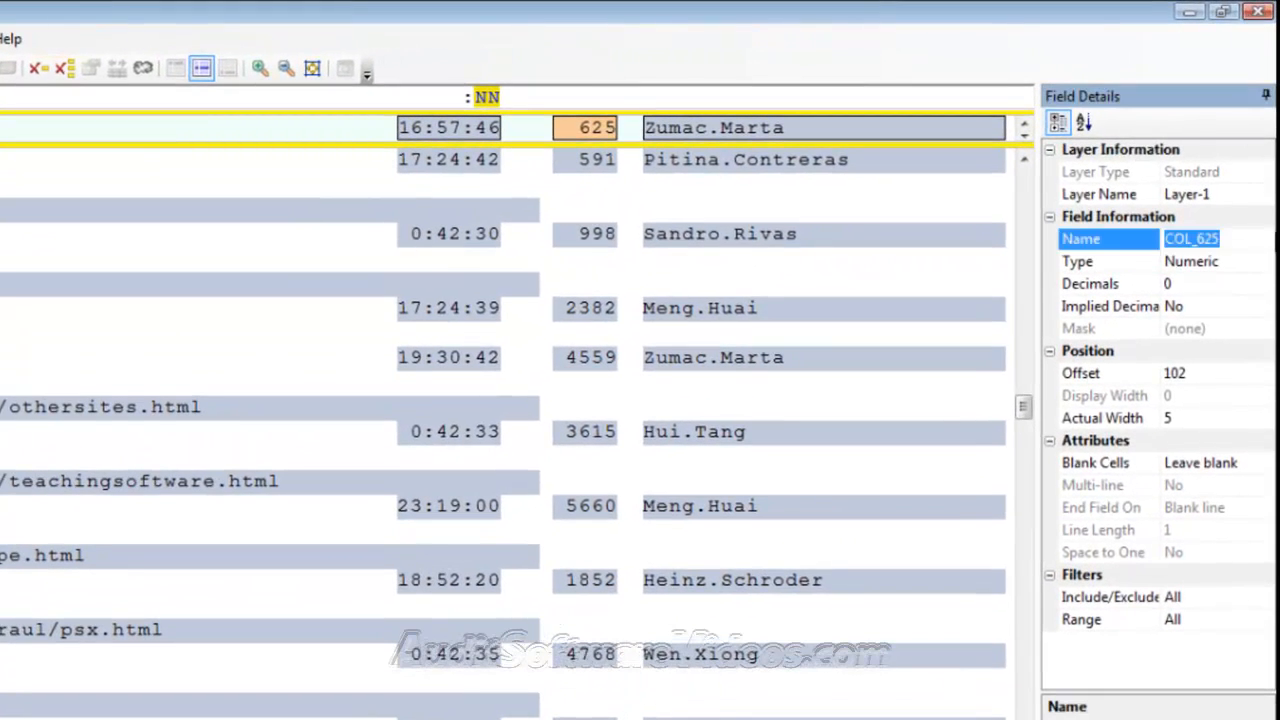
pyautogui.write('T')
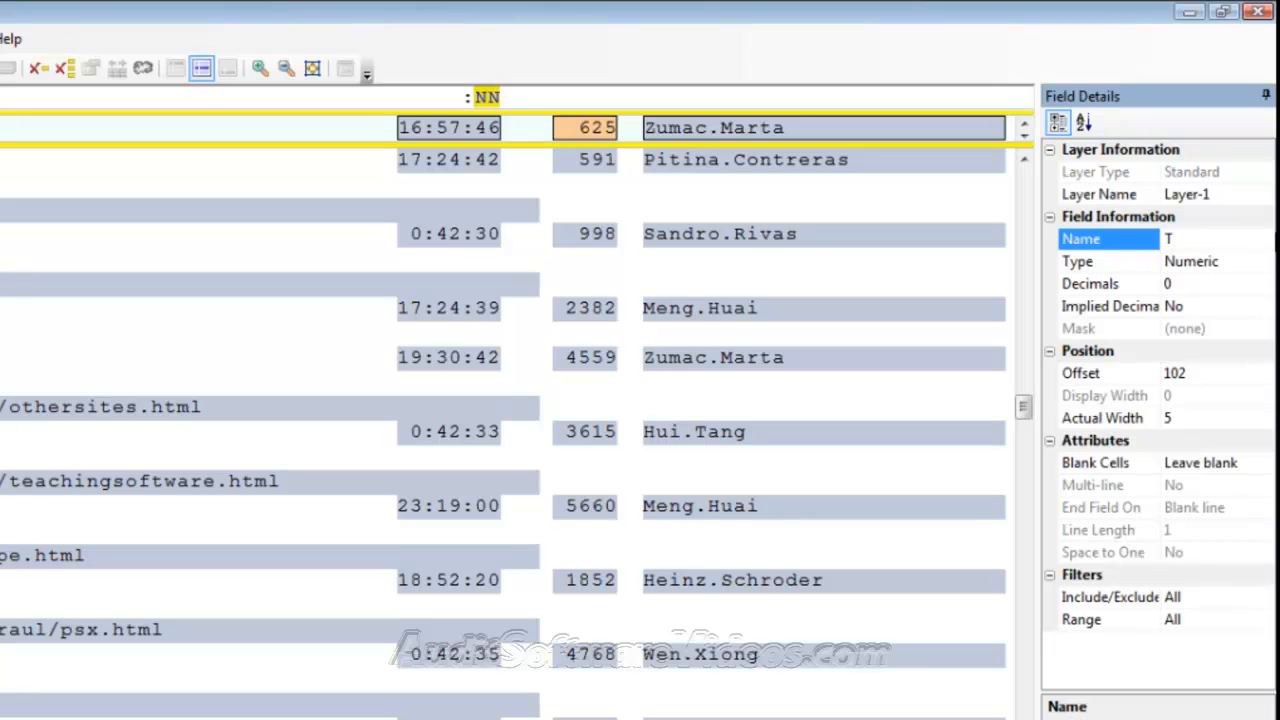
pyautogui.write('i')
pyautogui.write('me')
pyautogui.press('BackSpace')
pyautogui.press('BackSpace')
pyautogui.press('BackSpace')
pyautogui.press('BackSpace')
pyautogui.write('Duration')
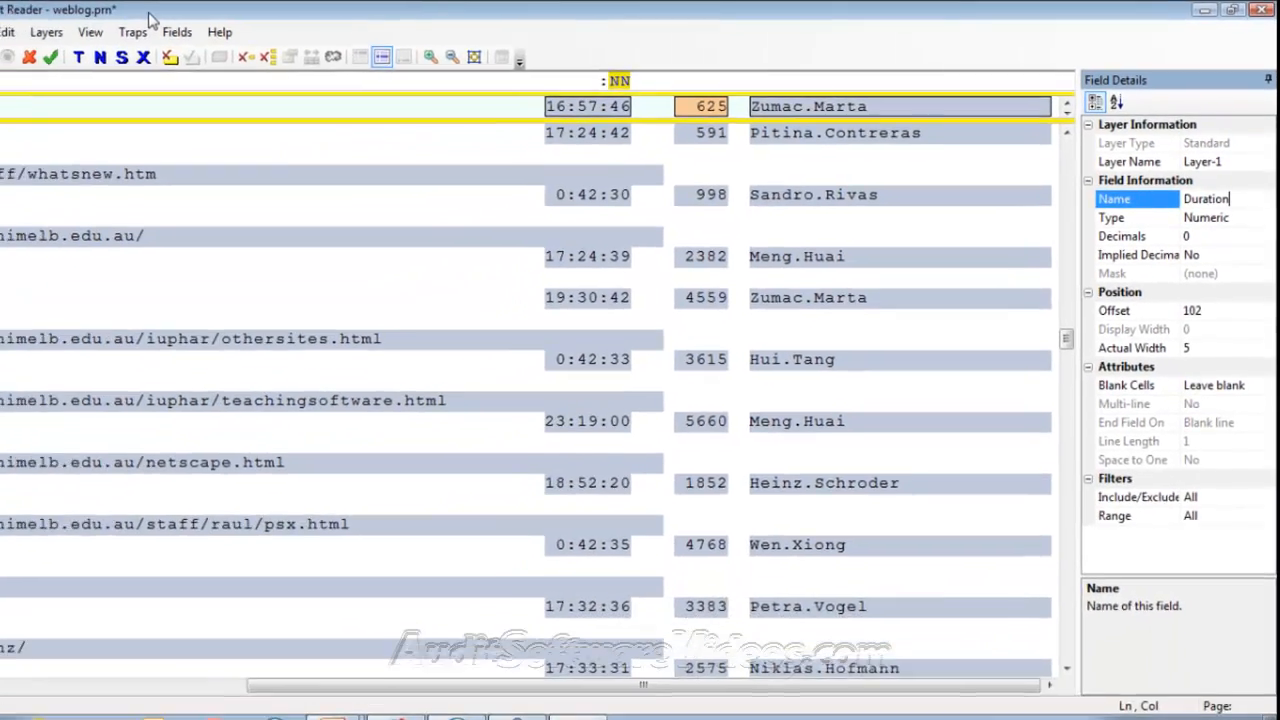
pyautogui.press('Return')
pyautogui.click(108, 58)
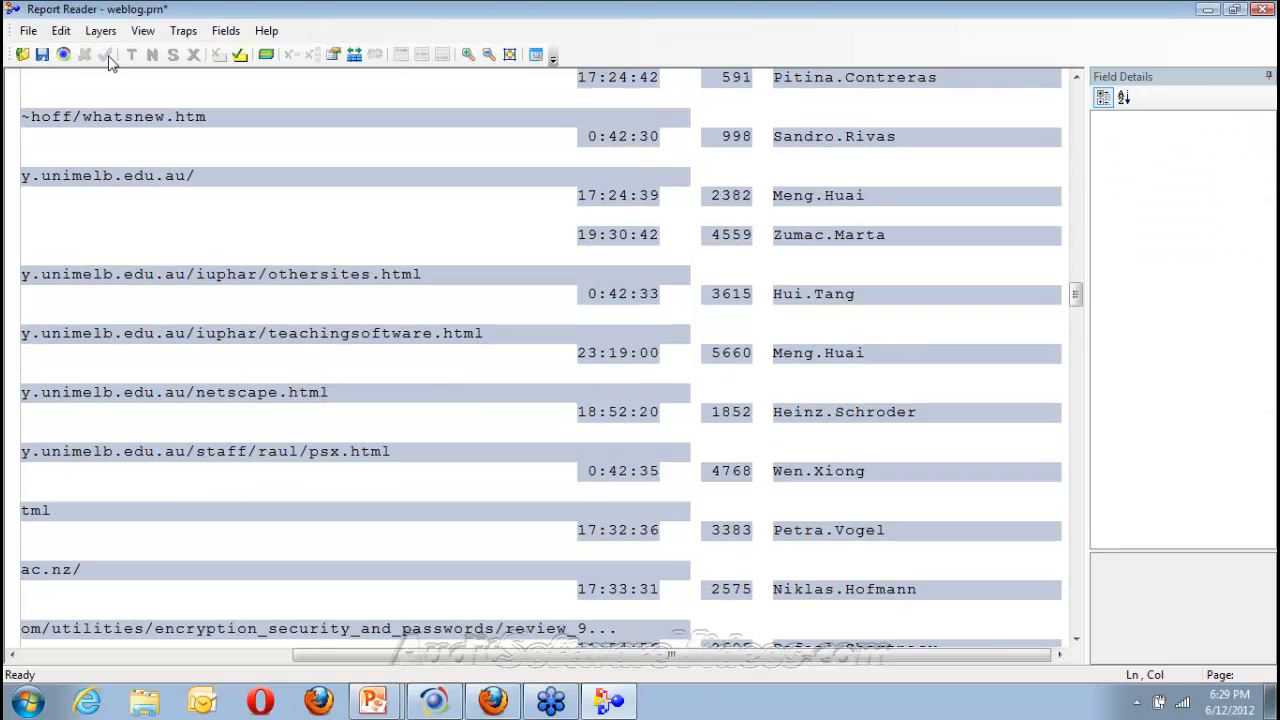
# Step: Preview the database again to check the renamed duration column
pyautogui.click(29, 32)
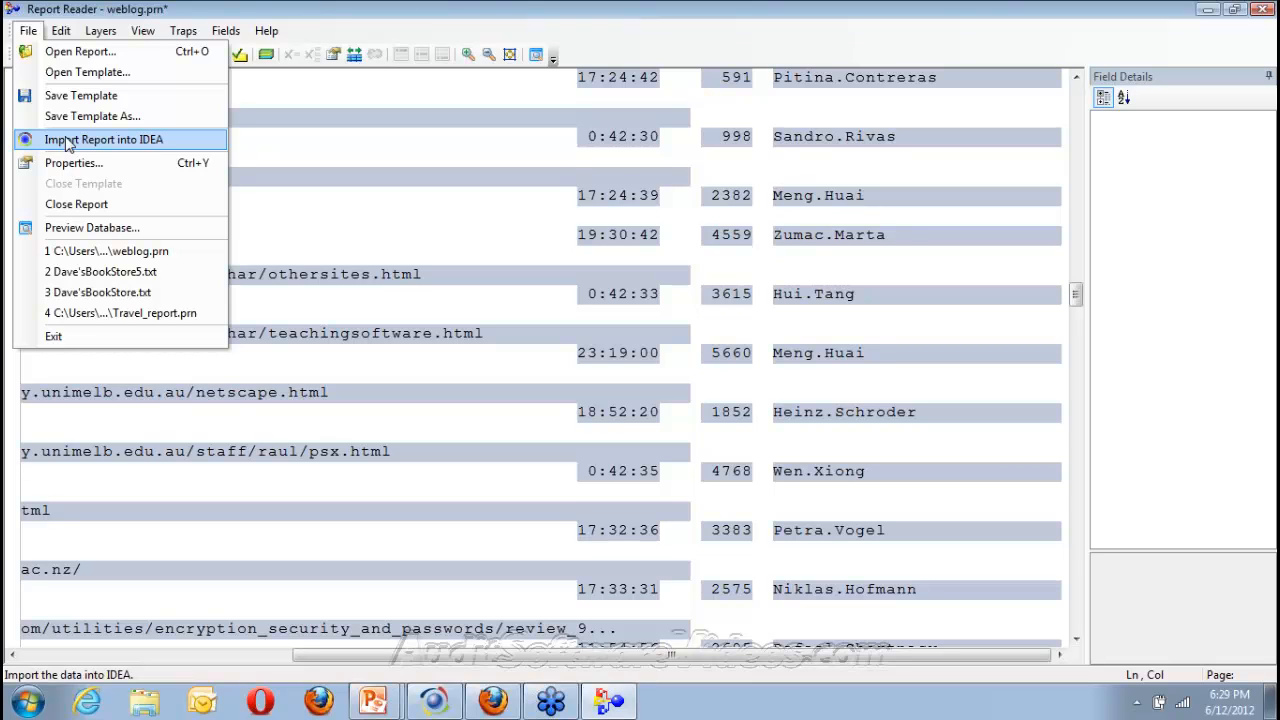
pyautogui.click(90, 231)
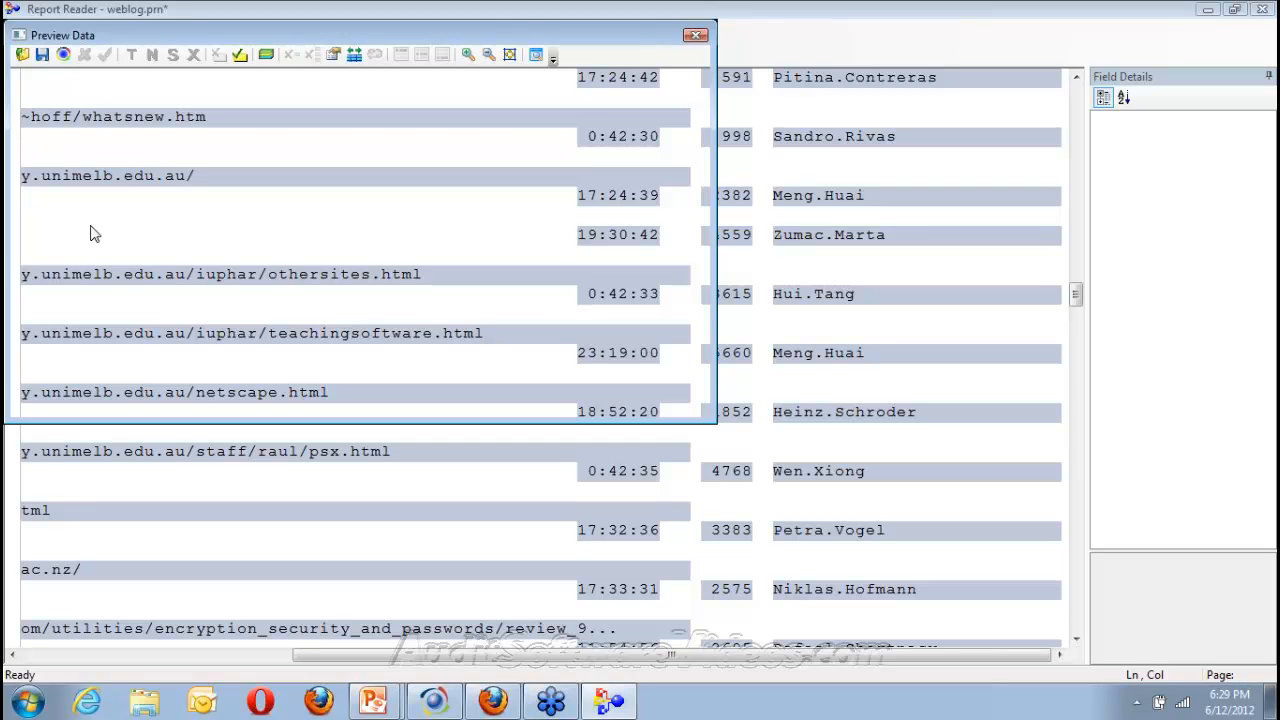
pyautogui.click(668, 71)
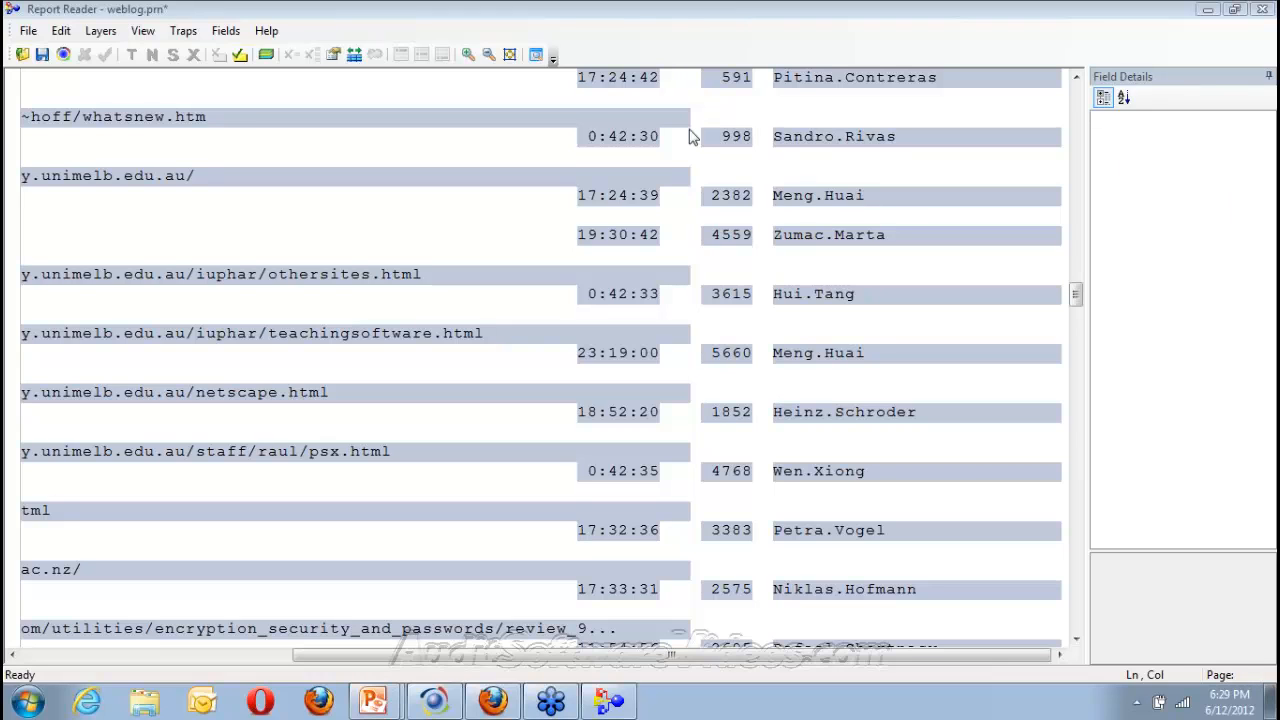
# Step: Import the report into IDEA as the weblog database, saving the template as weblog.jpm and leaving field statistics ungenerated
pyautogui.click(30, 33)
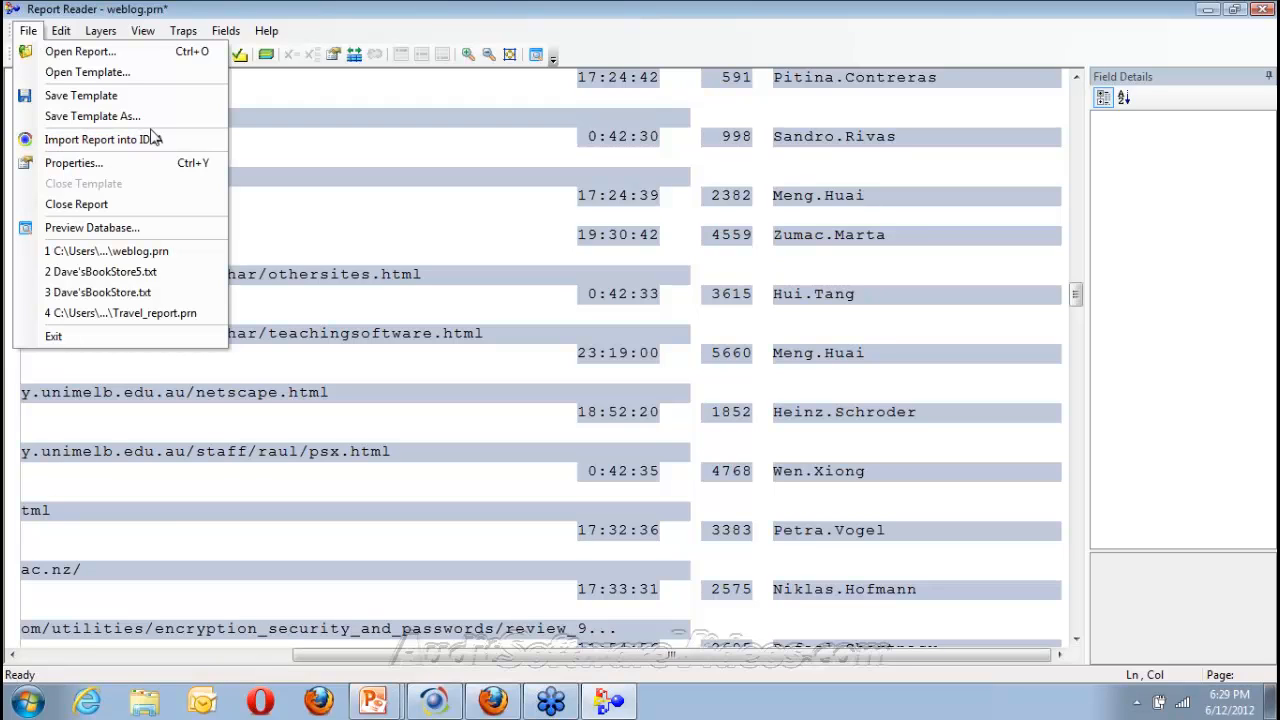
pyautogui.click(278, 91)
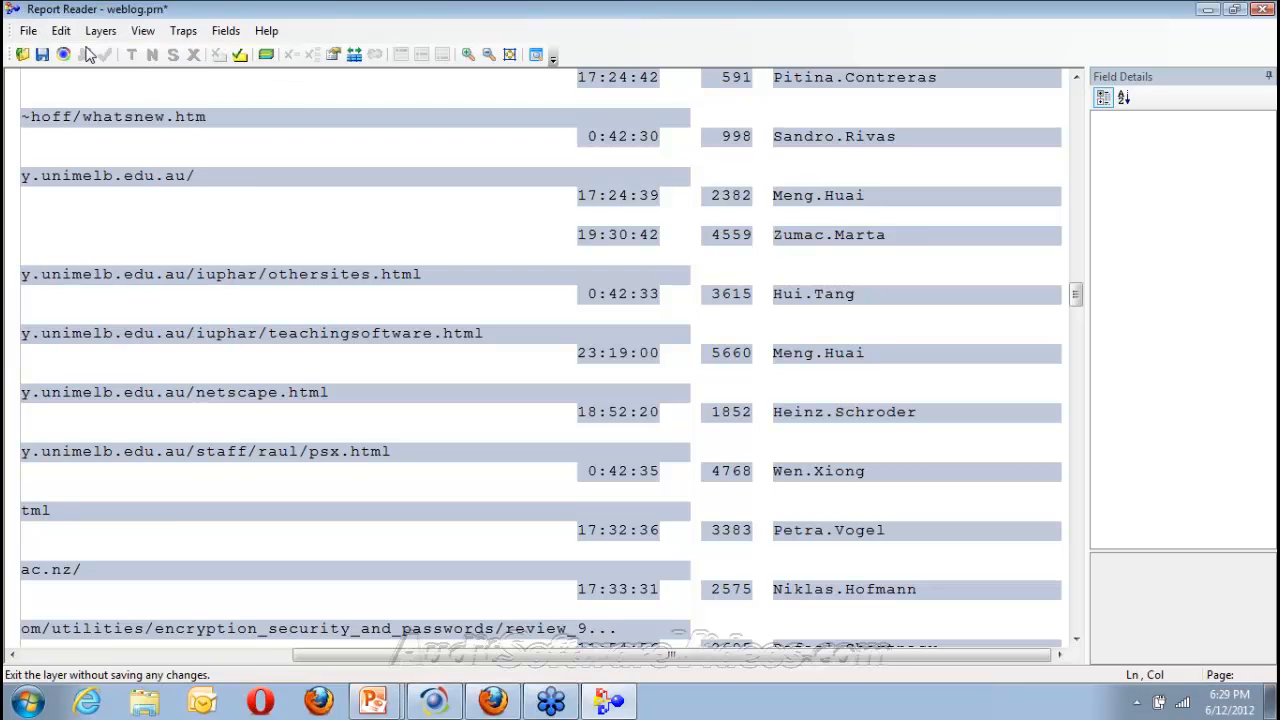
pyautogui.click(63, 55)
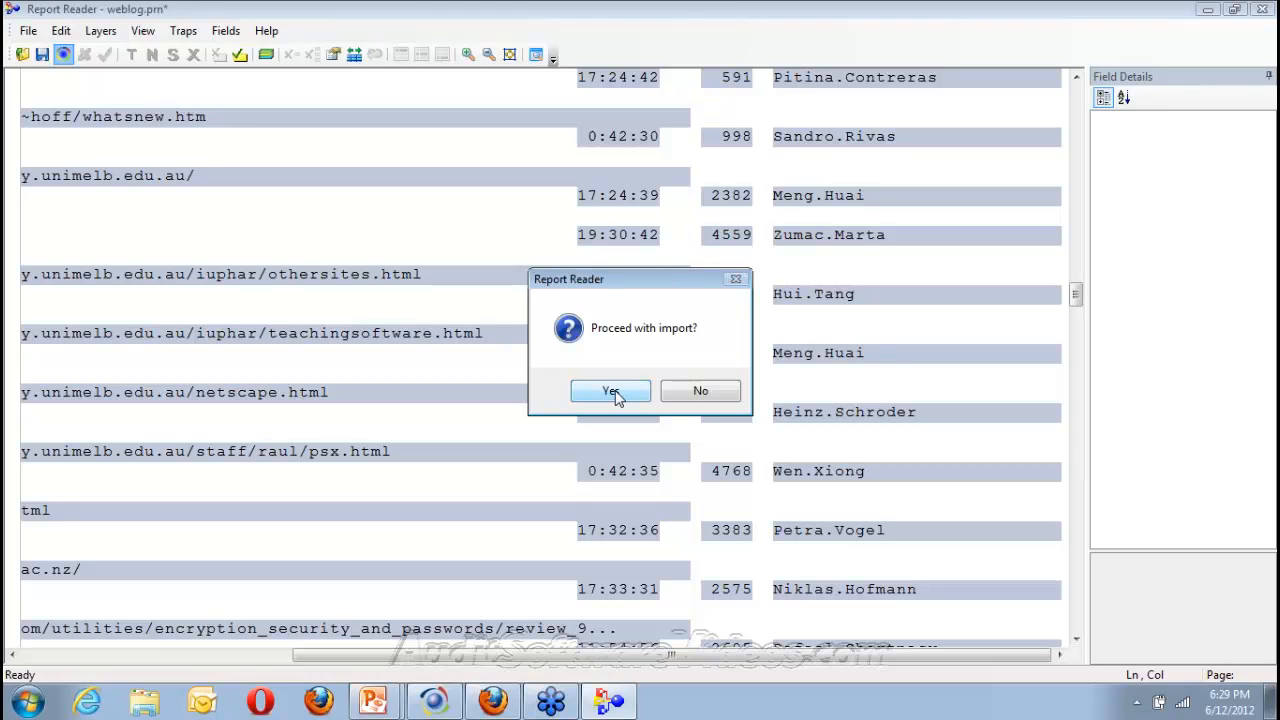
pyautogui.click(614, 391)
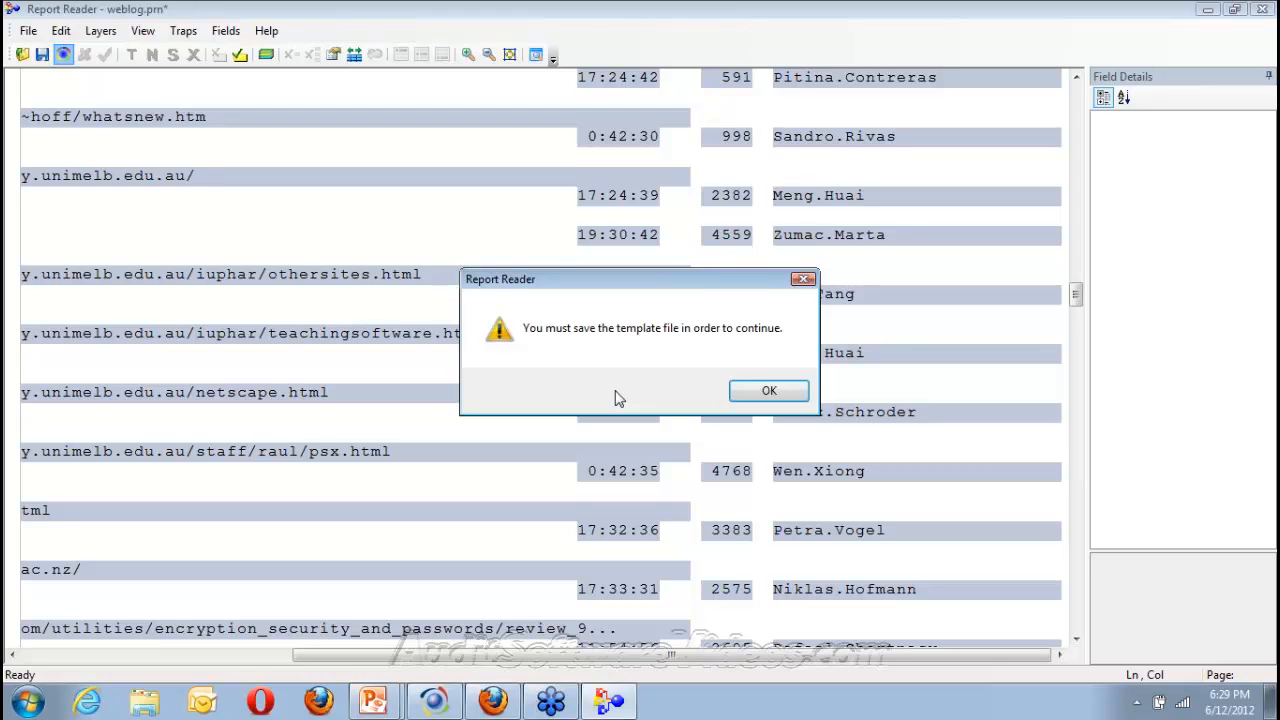
pyautogui.click(780, 395)
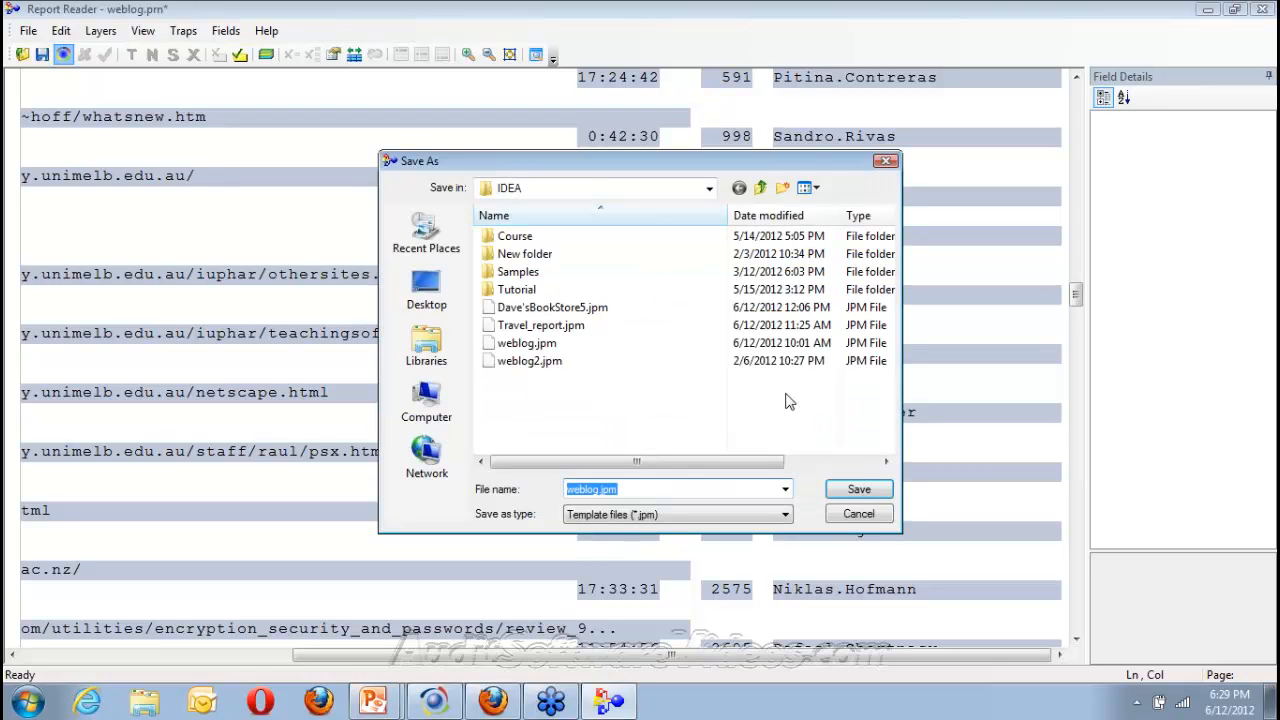
pyautogui.click(859, 489)
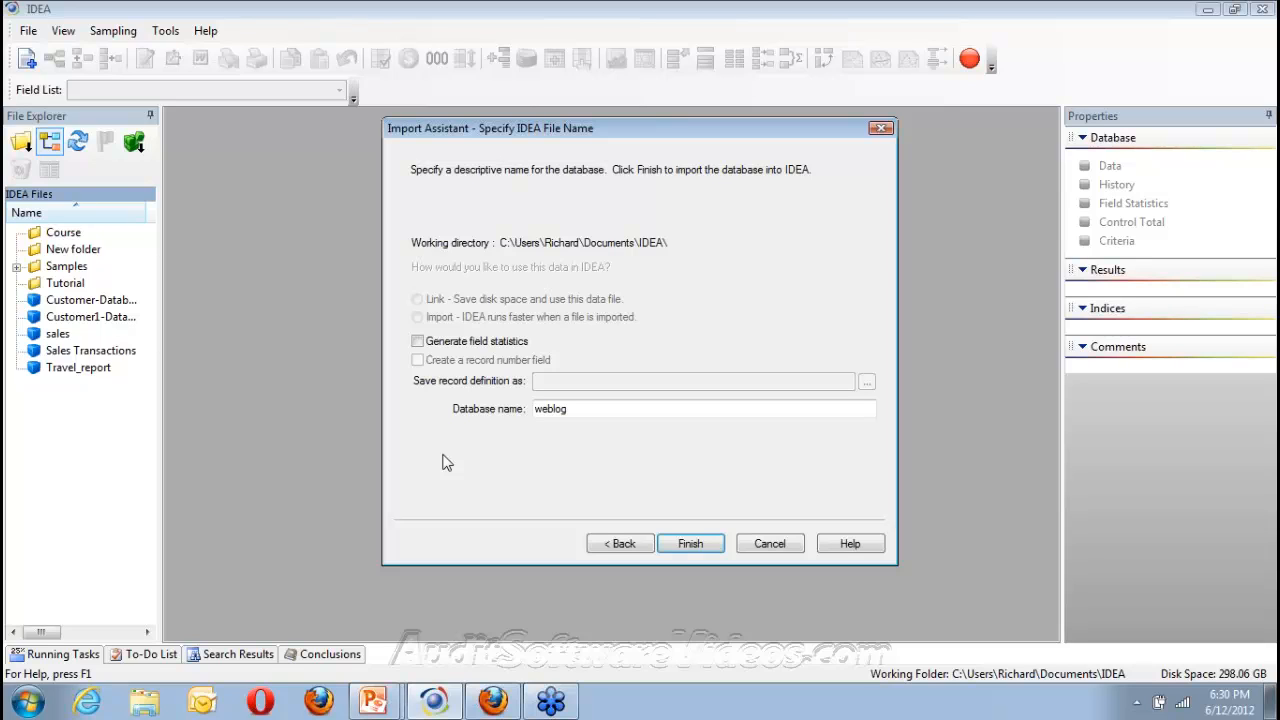
pyautogui.click(692, 542)
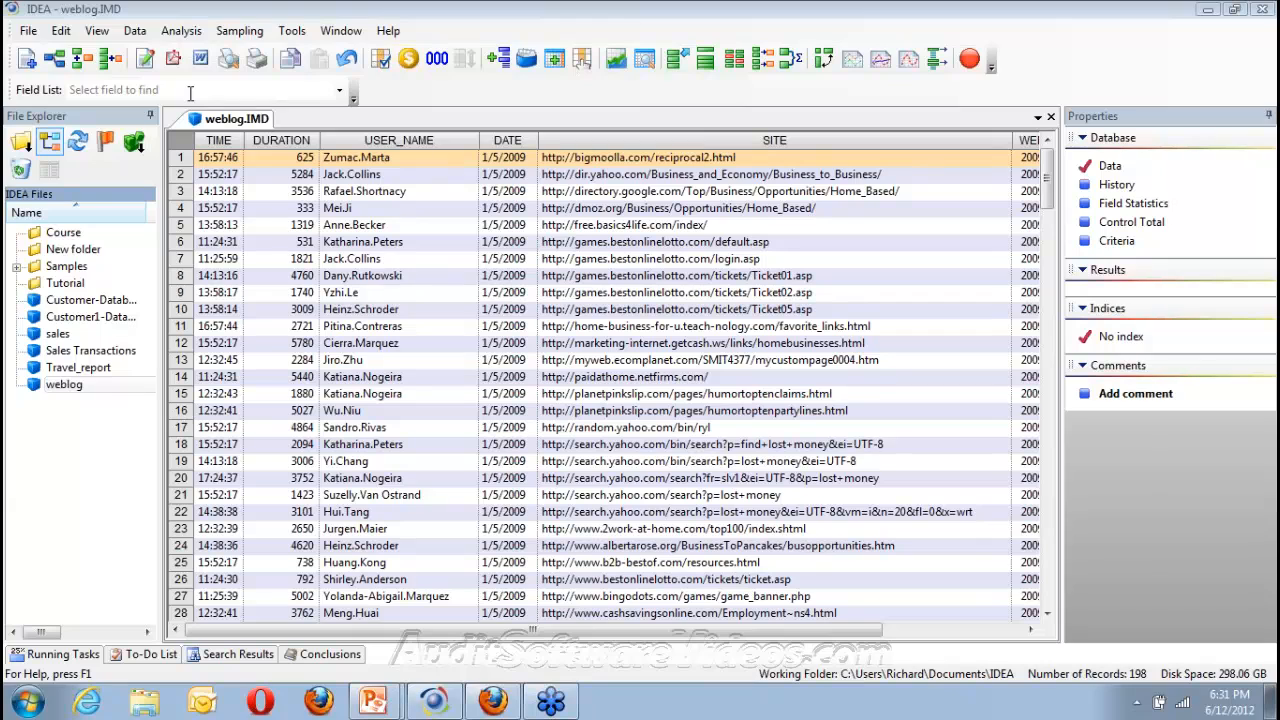
# Step: Set up a direct extraction of all weblog records with the criteria TIME > "20:00:00" .OR. TIME < "06:00:00"
pyautogui.click(133, 31)
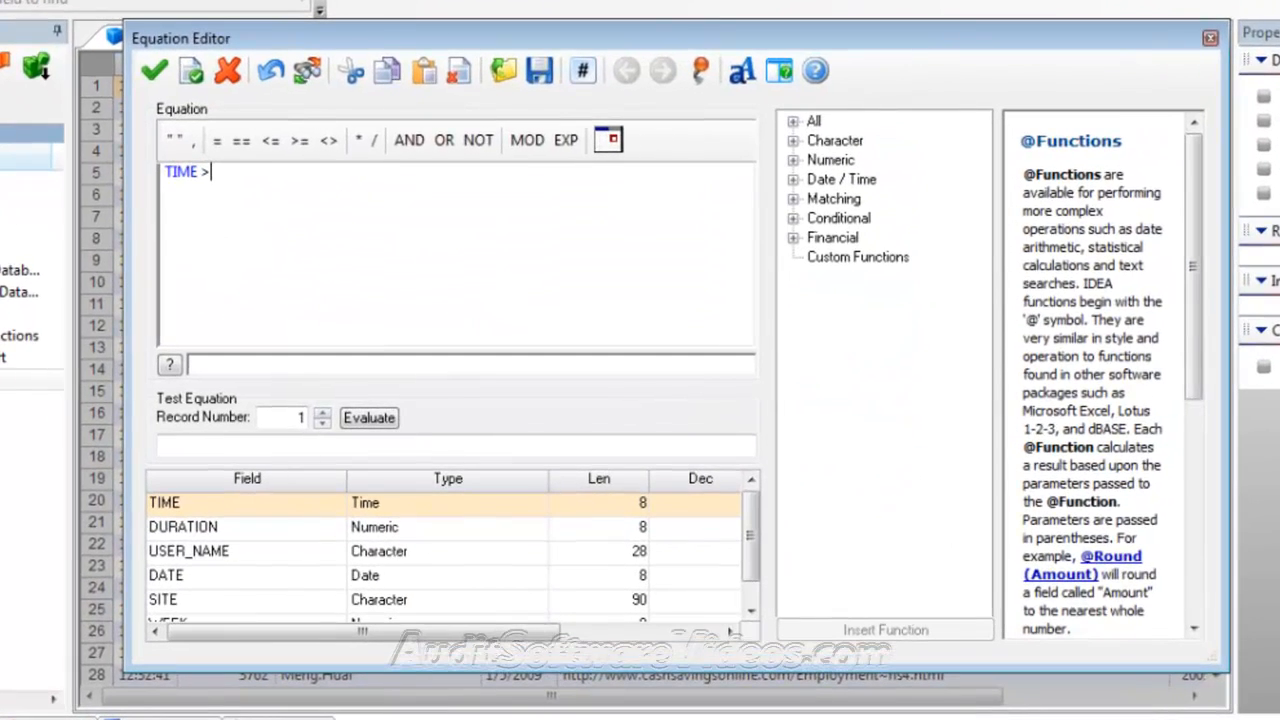
pyautogui.write('"20:00:00"')
pyautogui.click(443, 141)
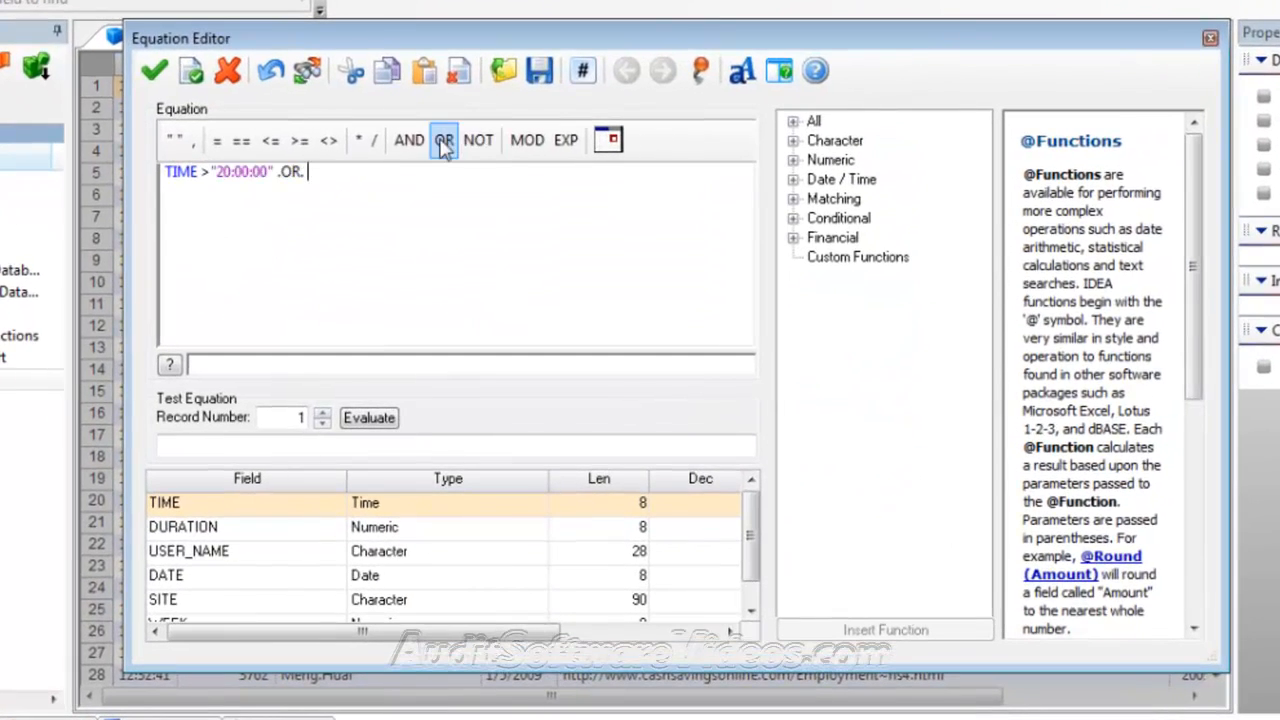
pyautogui.doubleClick(215, 506)
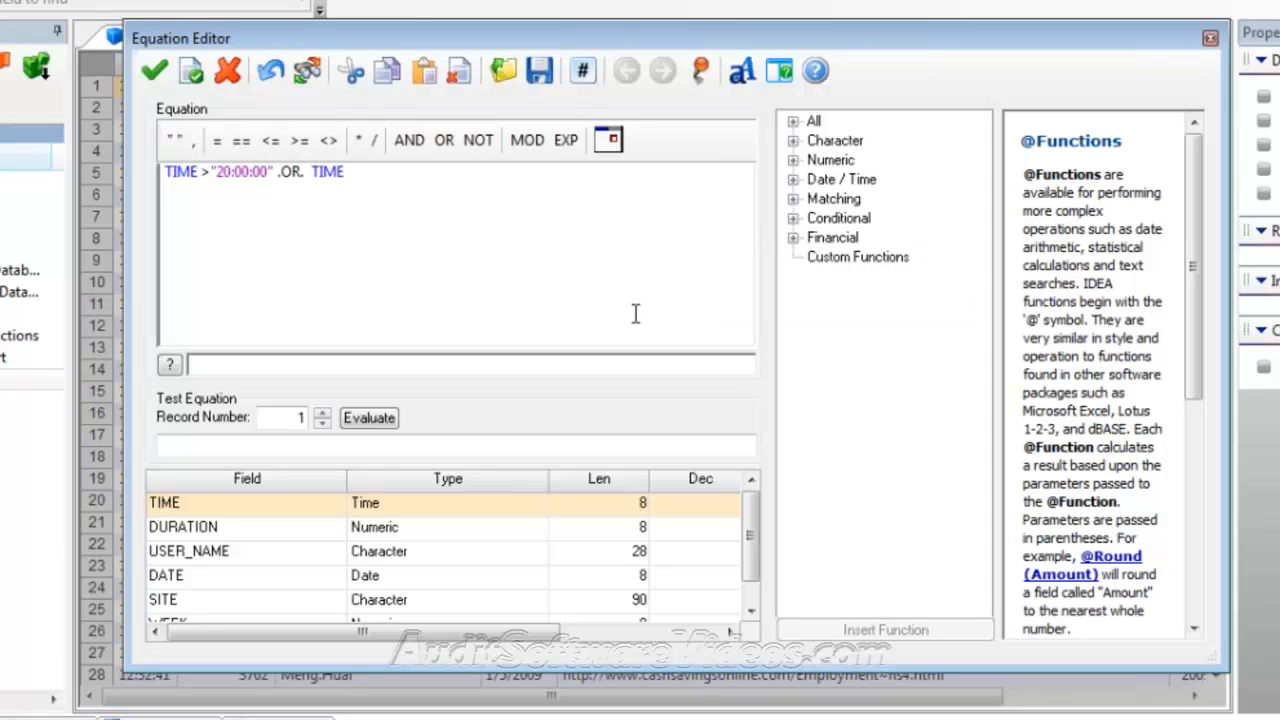
pyautogui.write('<"06:00:00"')
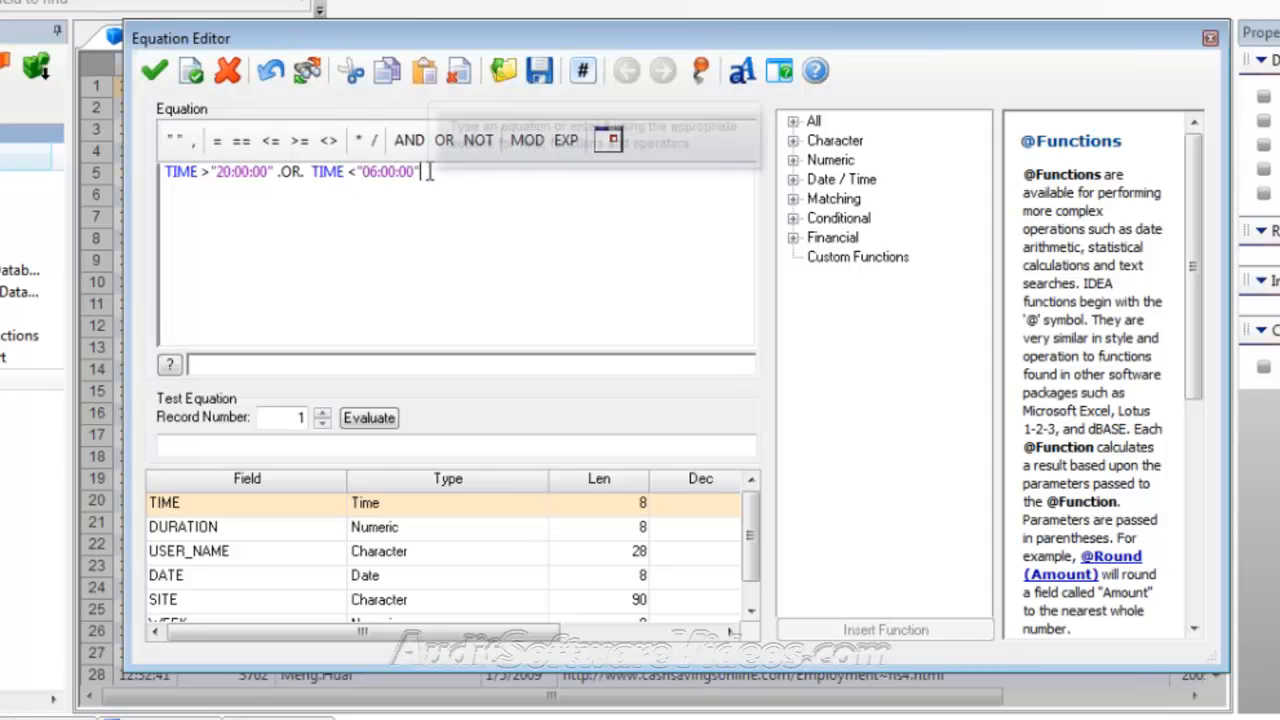
pyautogui.click(153, 72)
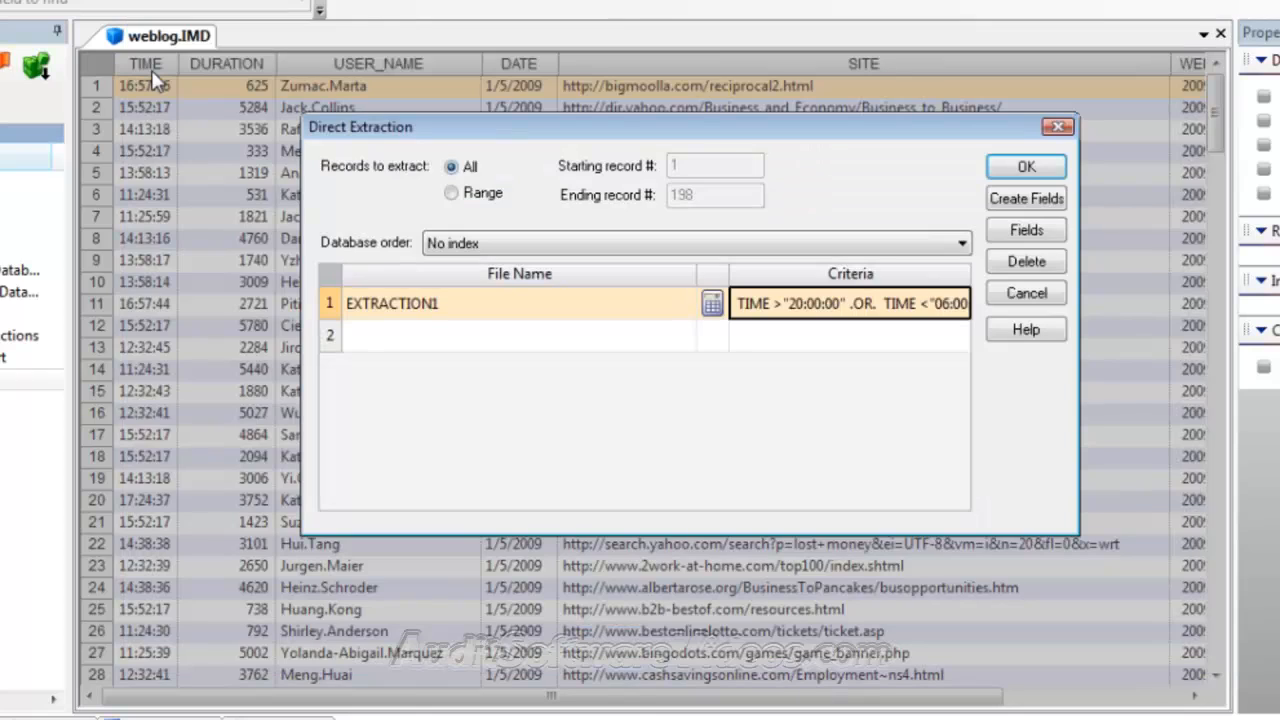